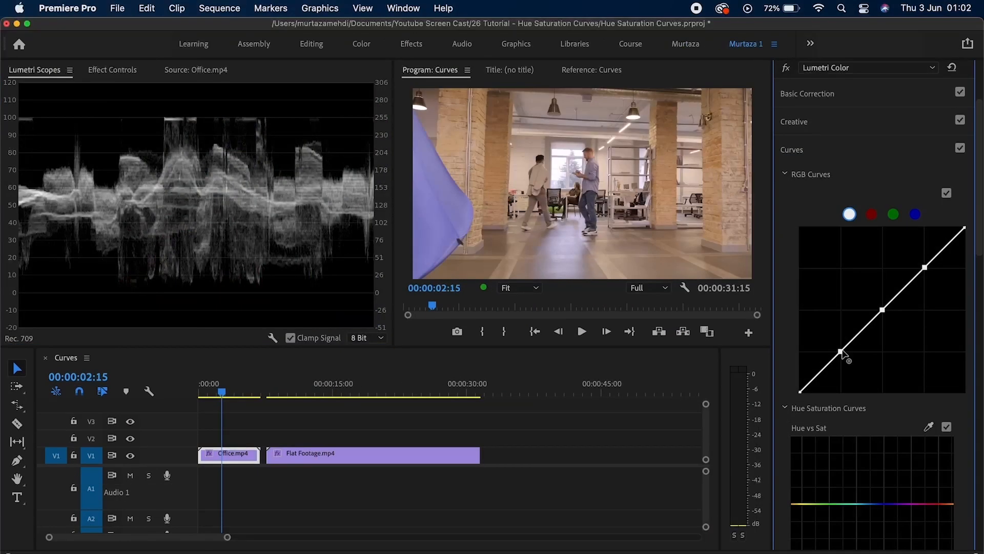
# Lower the shadow point and raise the highlight point of the white RGB curve on Office.mp4 for a gentle S-curve
pyautogui.moveTo(848, 345); pyautogui.dragTo(851, 362)
pyautogui.moveTo(925, 267); pyautogui.dragTo(917, 260)
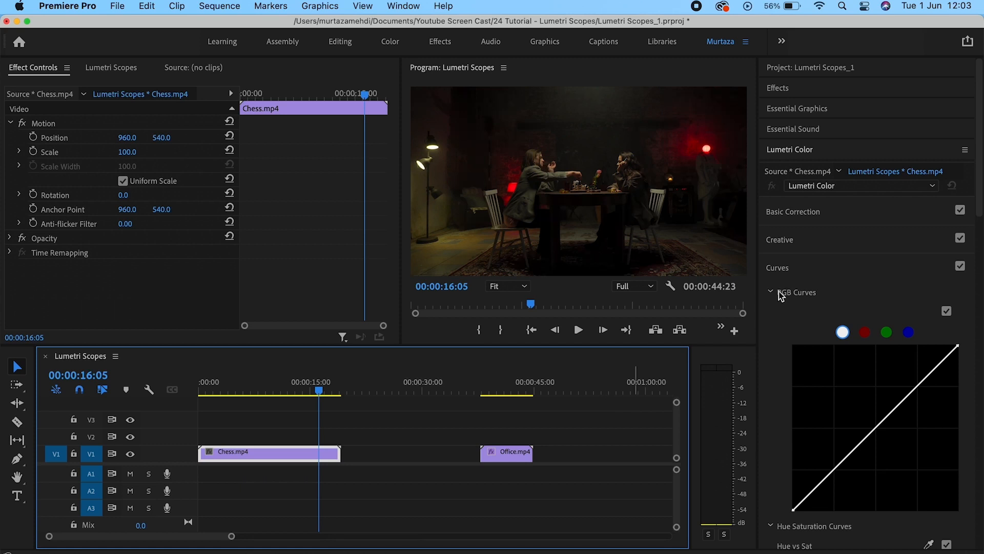
# Check that Lumetri Color is enabled among the workspace windows, and show its controls with the Curves section collapsed
pyautogui.click(801, 151)
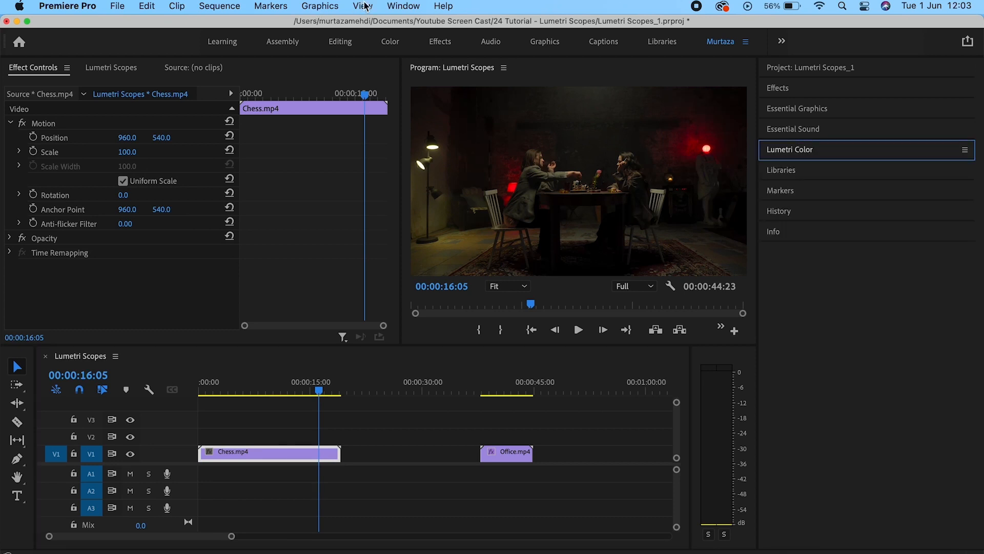
pyautogui.click(404, 6)
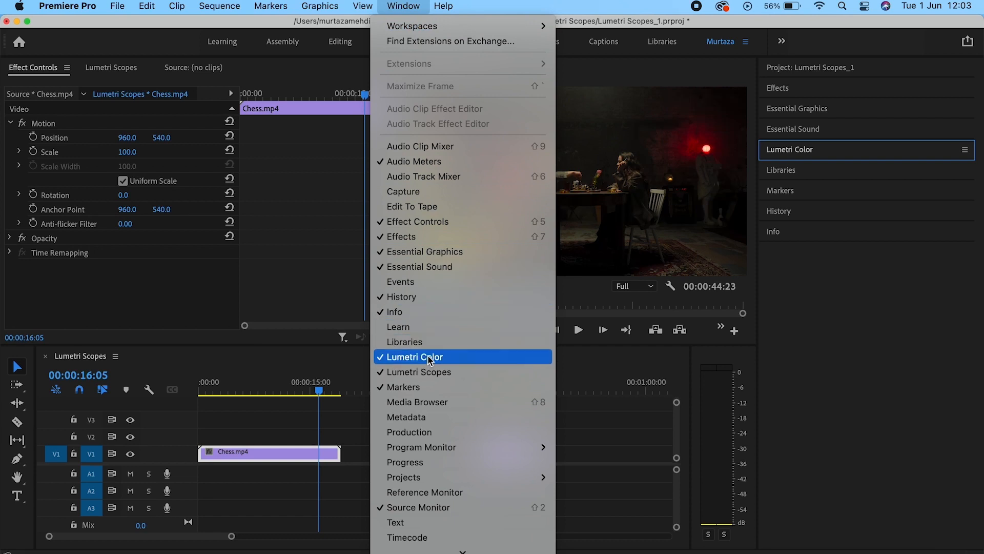
pyautogui.click(344, 277)
pyautogui.click(789, 152)
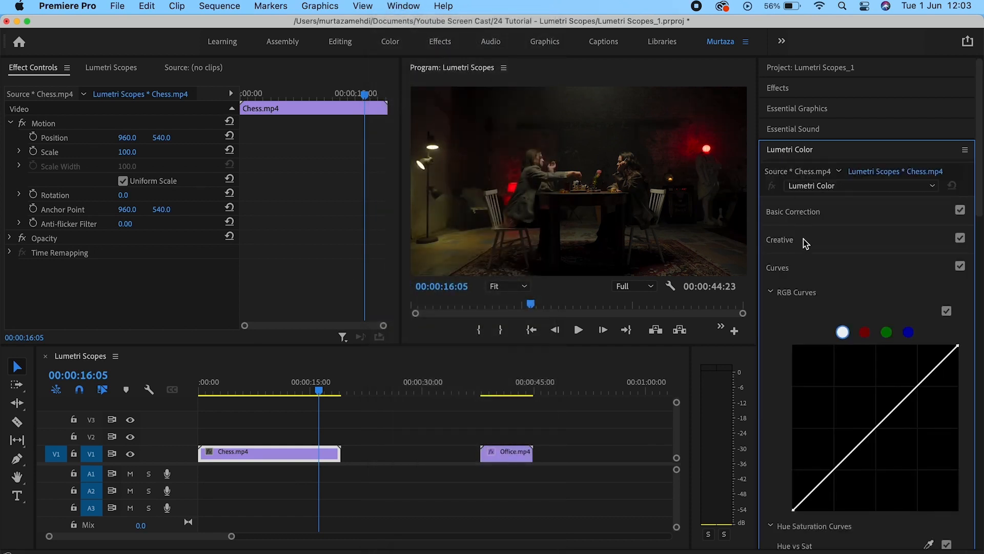
pyautogui.click(808, 265)
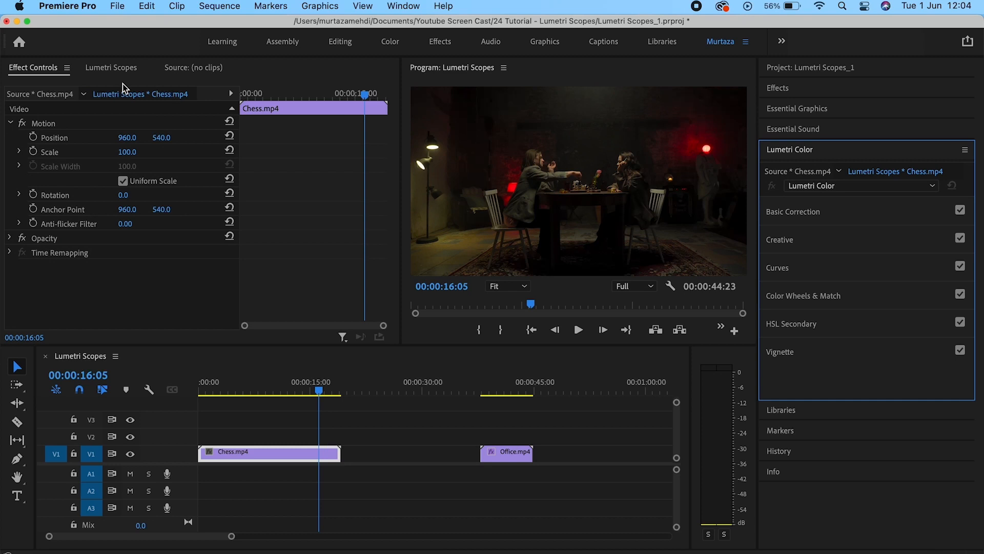
# Show the Lumetri Scopes and add Vectorscope YUV, Vectorscope HLS, Histogram and Parade (RGB) alongside the luma waveform
pyautogui.click(114, 72)
pyautogui.rightClick(126, 146)
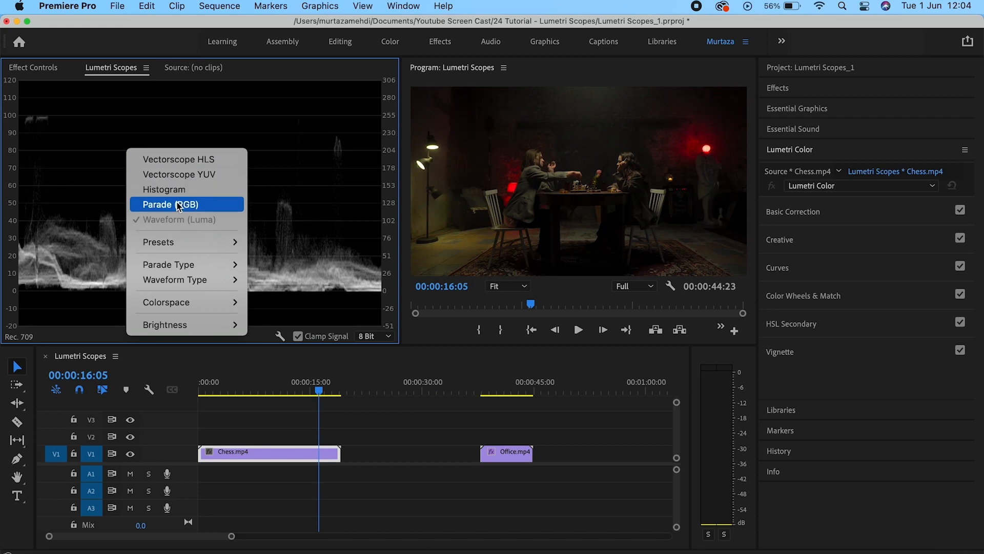
pyautogui.click(180, 175)
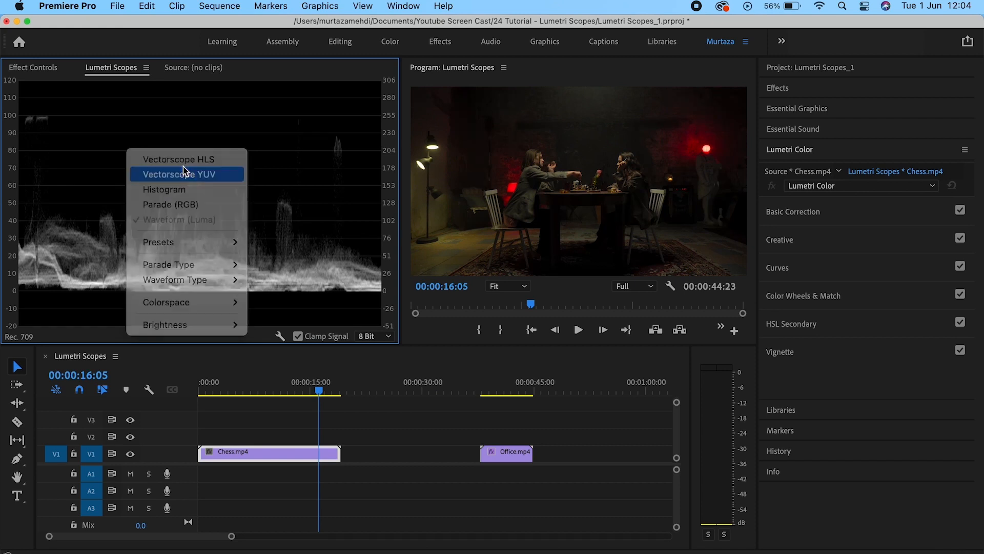
pyautogui.rightClick(181, 179)
pyautogui.click(192, 193)
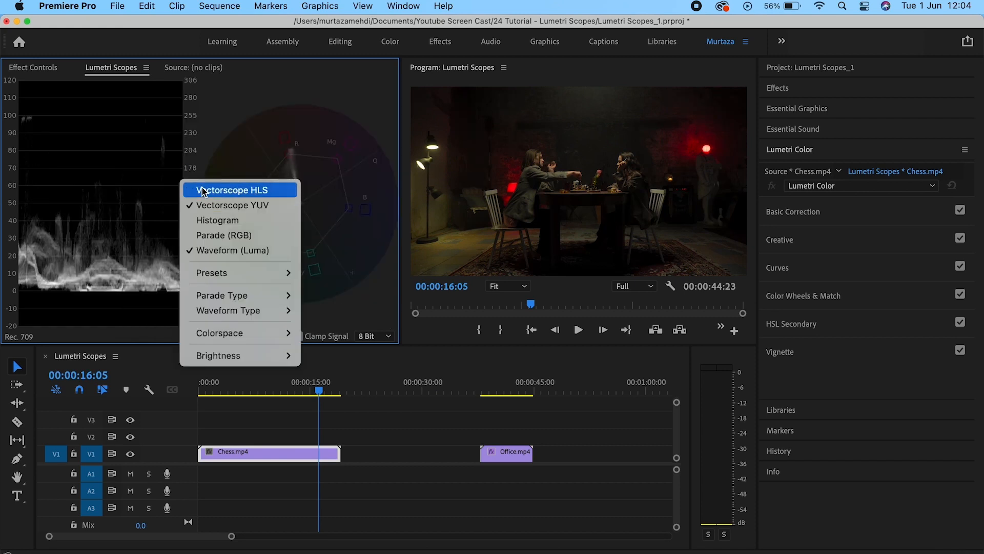
pyautogui.rightClick(202, 189)
pyautogui.click(222, 231)
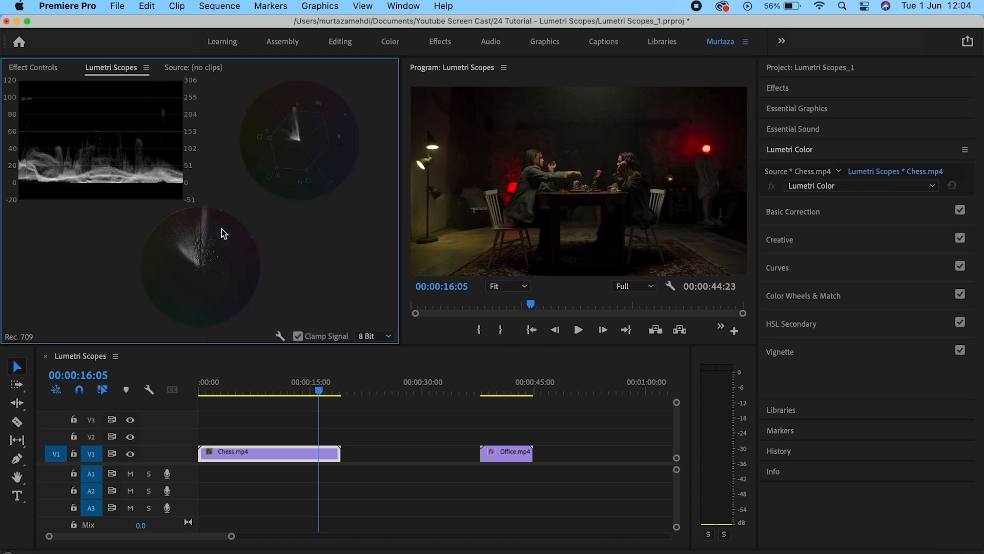
pyautogui.rightClick(221, 229)
pyautogui.click(257, 288)
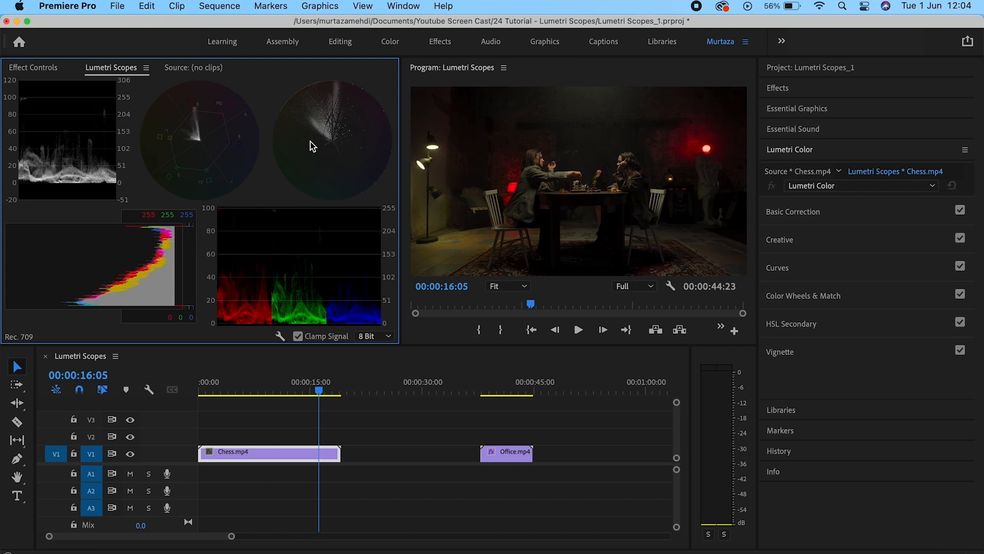
# Hide the Vectorscope HLS, Histogram, Parade (RGB) and Vectorscope YUV scopes, leaving only Waveform (Luma) displayed
pyautogui.rightClick(264, 179)
pyautogui.press('Escape')
pyautogui.rightClick(267, 179)
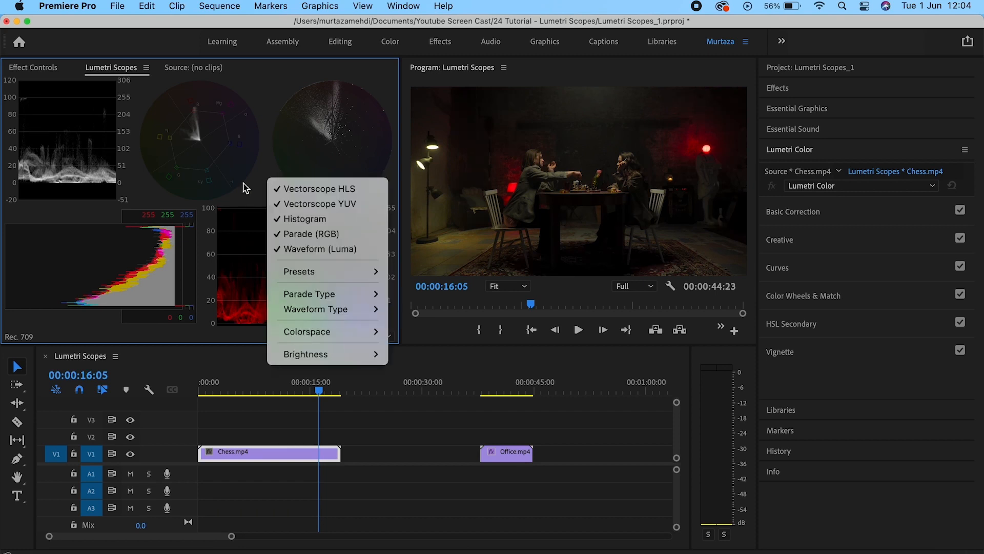
pyautogui.click(300, 188)
pyautogui.rightClick(298, 187)
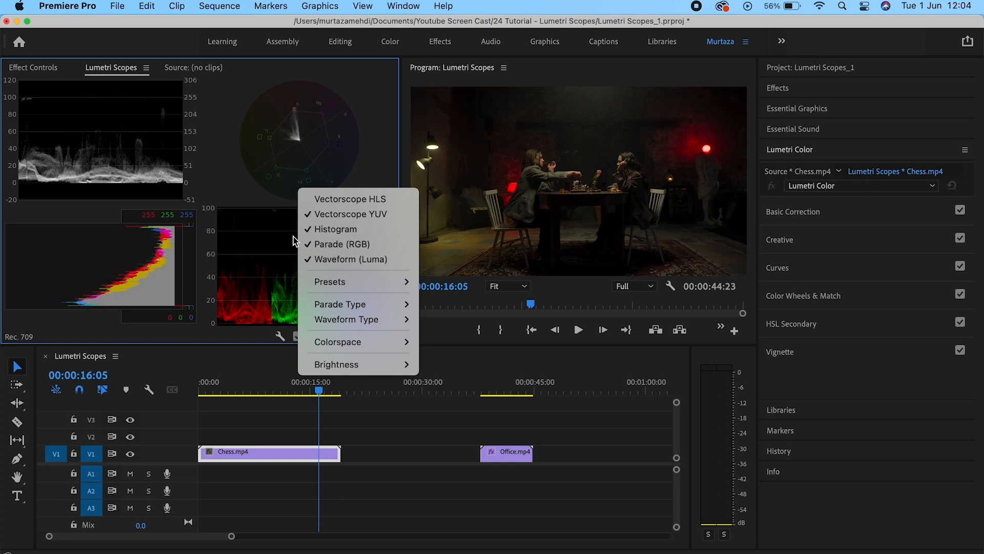
pyautogui.click(318, 229)
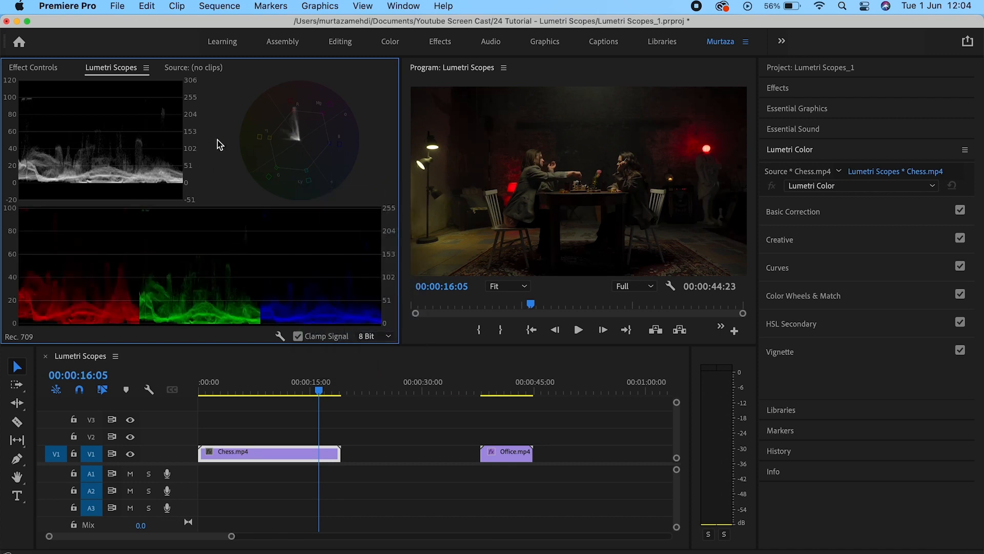
pyautogui.rightClick(150, 137)
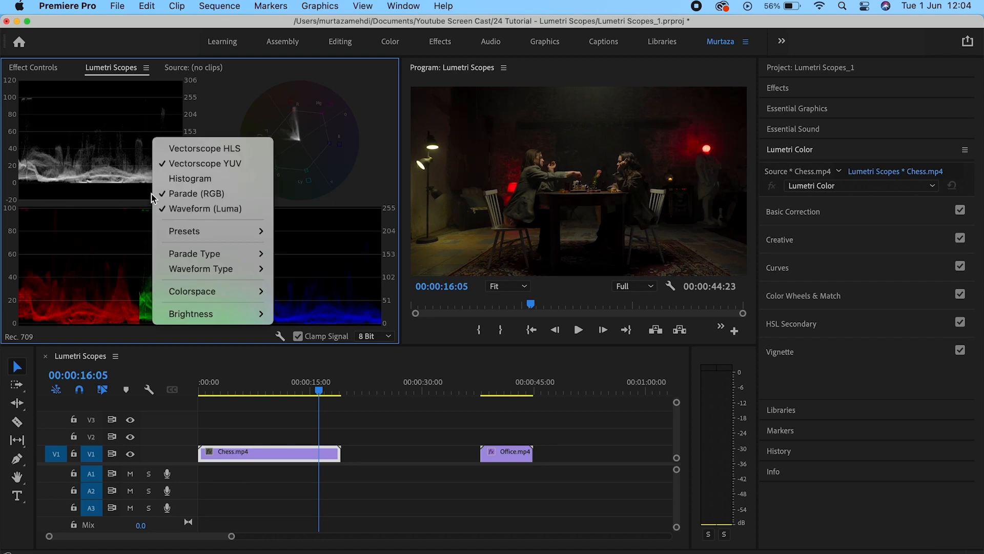
pyautogui.click(173, 197)
pyautogui.rightClick(174, 201)
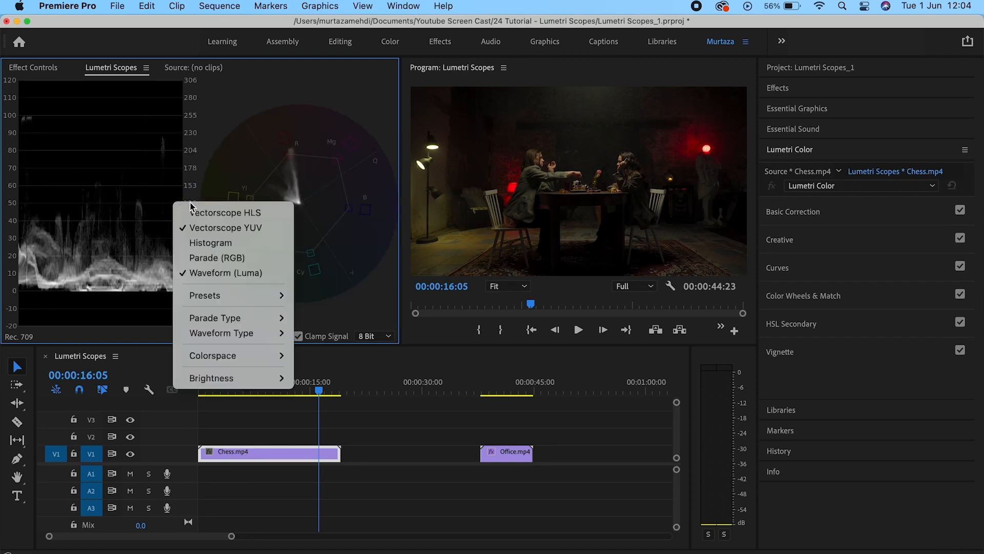
pyautogui.click(200, 230)
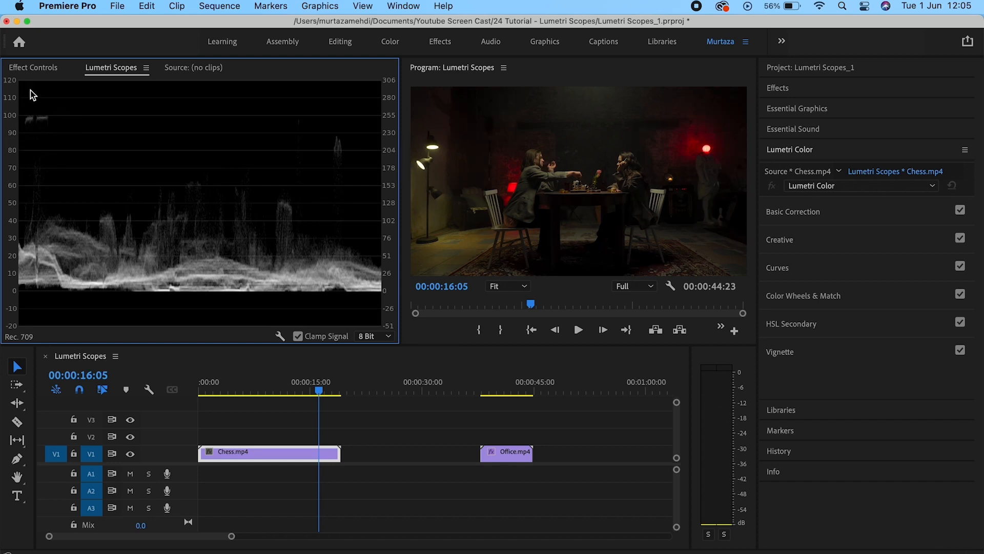
# Try a Basic Correction Exposure of 5.0 on Chess.mp4 at 00:00:15:01 and reset it
pyautogui.moveTo(317, 393)
pyautogui.mouseDown()
pyautogui.moveTo(264, 392)
pyautogui.moveTo(311, 392)
pyautogui.mouseUp()
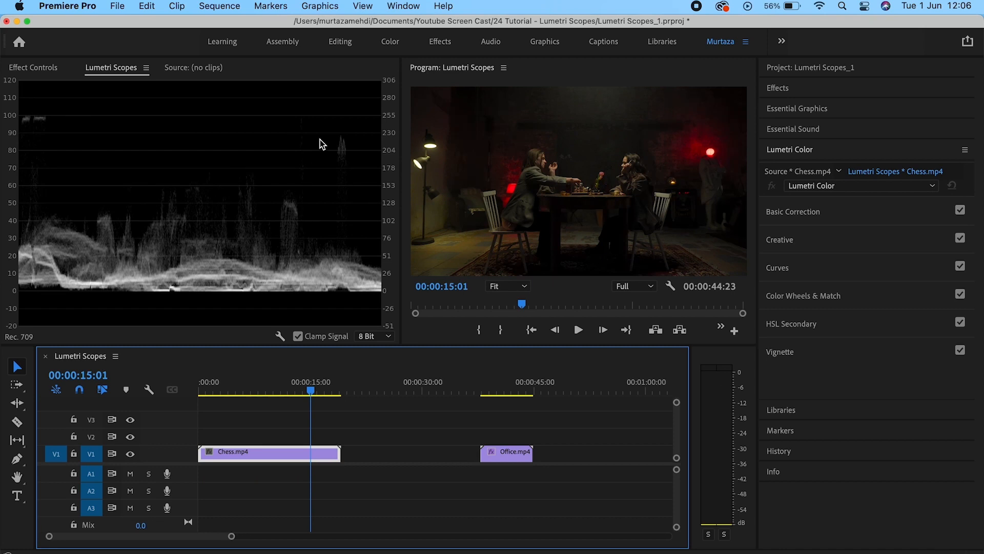
pyautogui.click(837, 214)
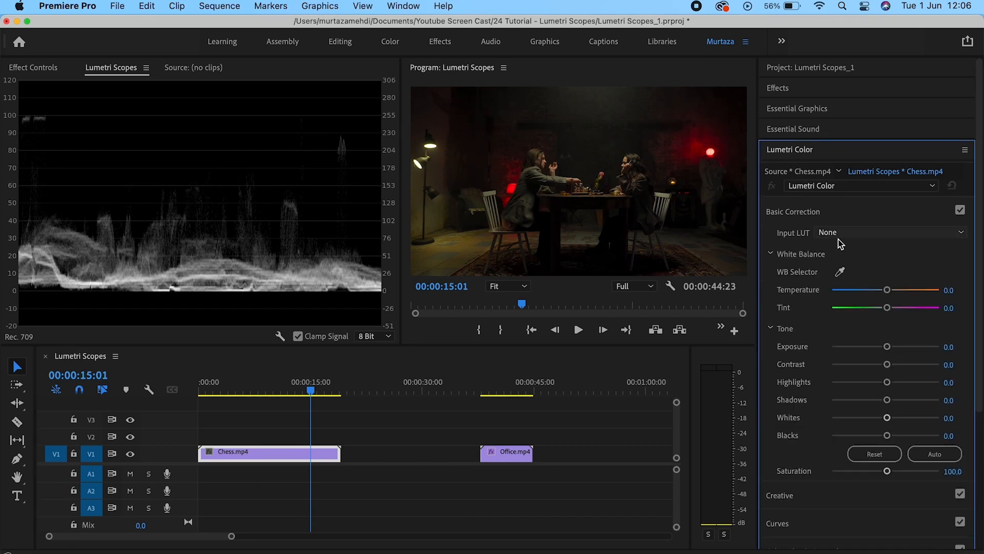
pyautogui.scroll(-5, 857, 253)
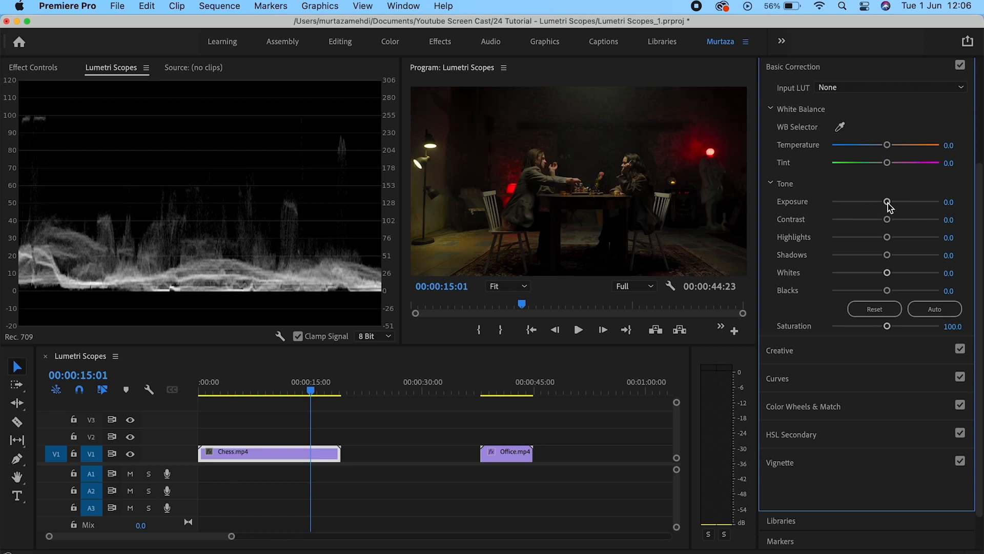
pyautogui.moveTo(888, 206); pyautogui.dragTo(945, 171)
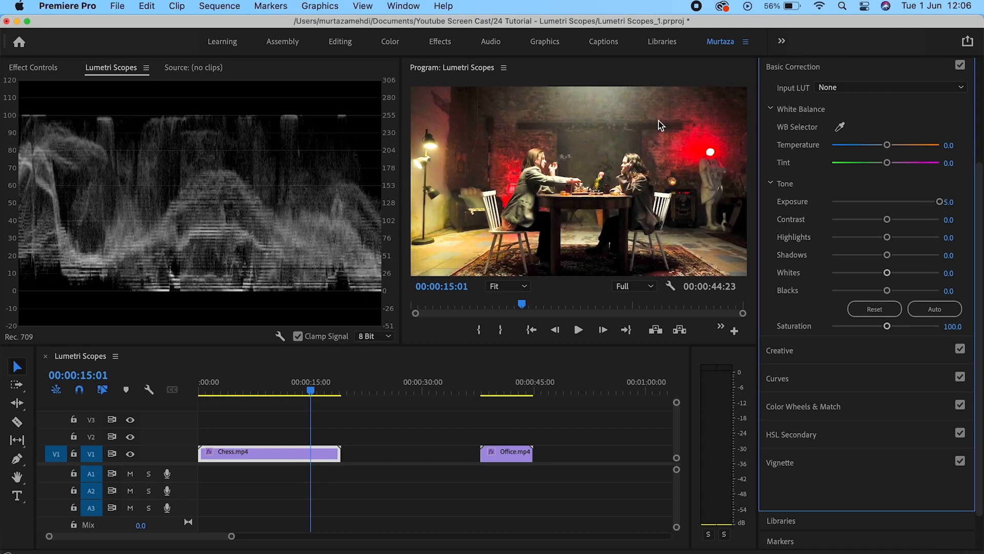
pyautogui.doubleClick(943, 203)
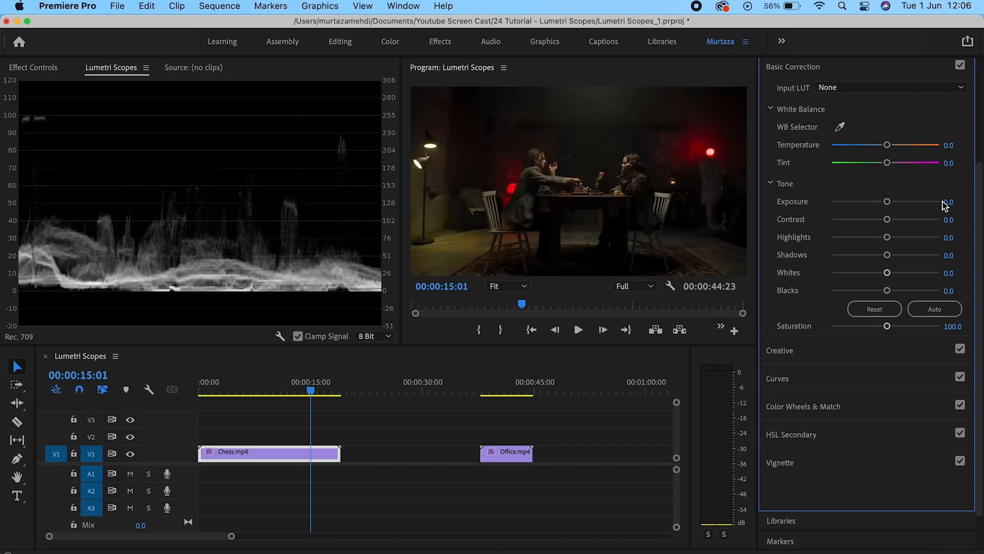
# Try Contrast values of 84.8 and -100 on Chess.mp4 and reset the contrast
pyautogui.moveTo(889, 220); pyautogui.dragTo(932, 219)
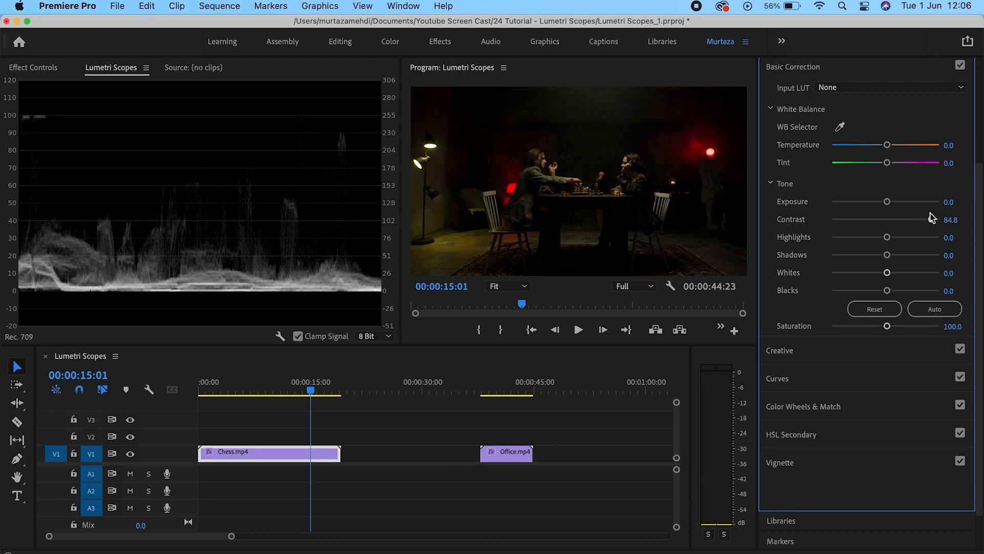
pyautogui.moveTo(930, 214); pyautogui.dragTo(820, 219)
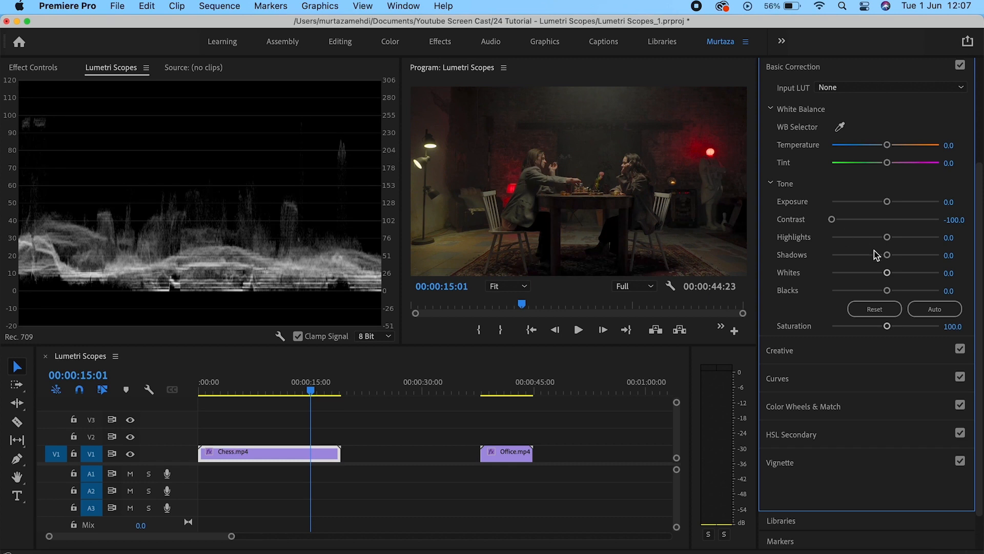
pyautogui.doubleClick(830, 218)
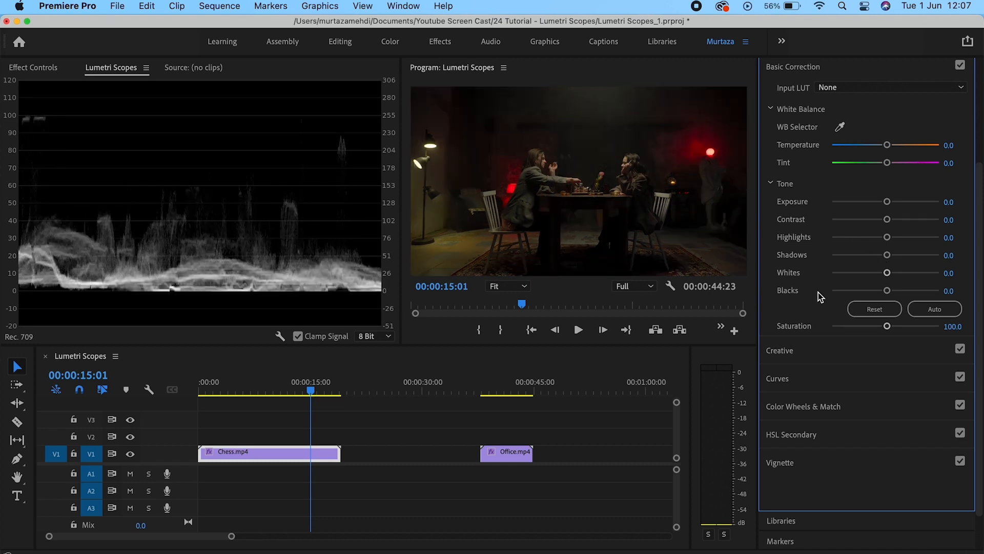
# Try lowering the white point and raising the black point of the RGB curve to mid-level, and restore the straight diagonal
pyautogui.click(802, 376)
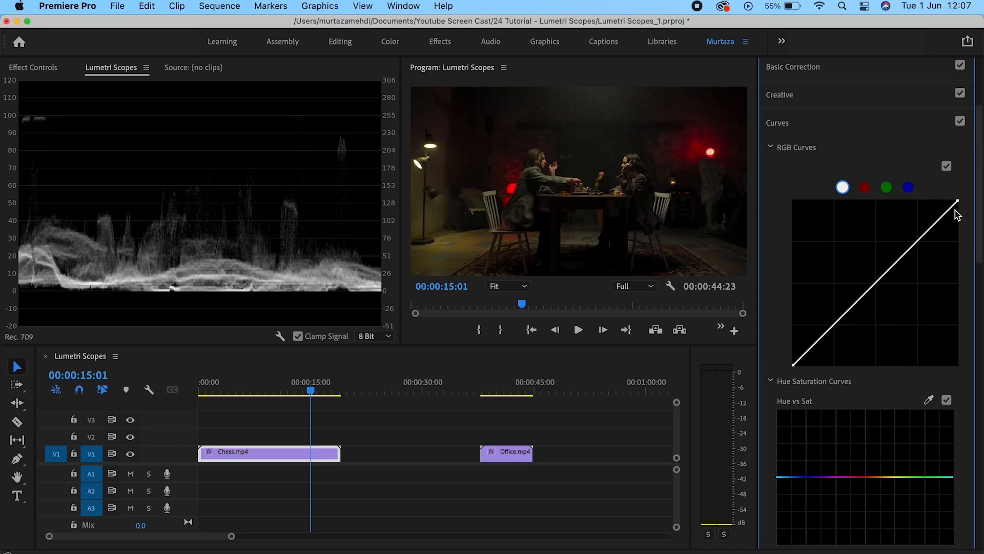
pyautogui.moveTo(959, 201); pyautogui.dragTo(958, 277)
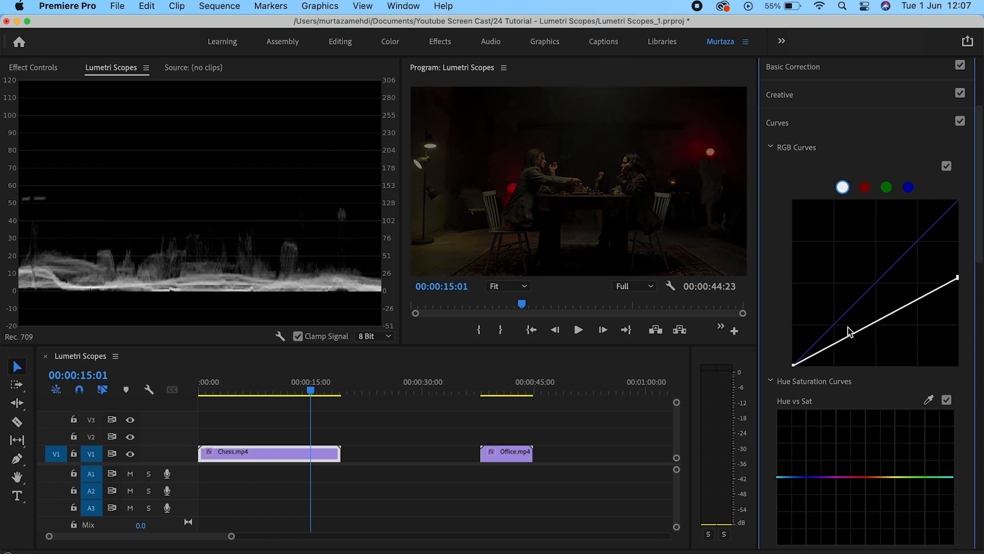
pyautogui.moveTo(794, 366); pyautogui.dragTo(794, 283)
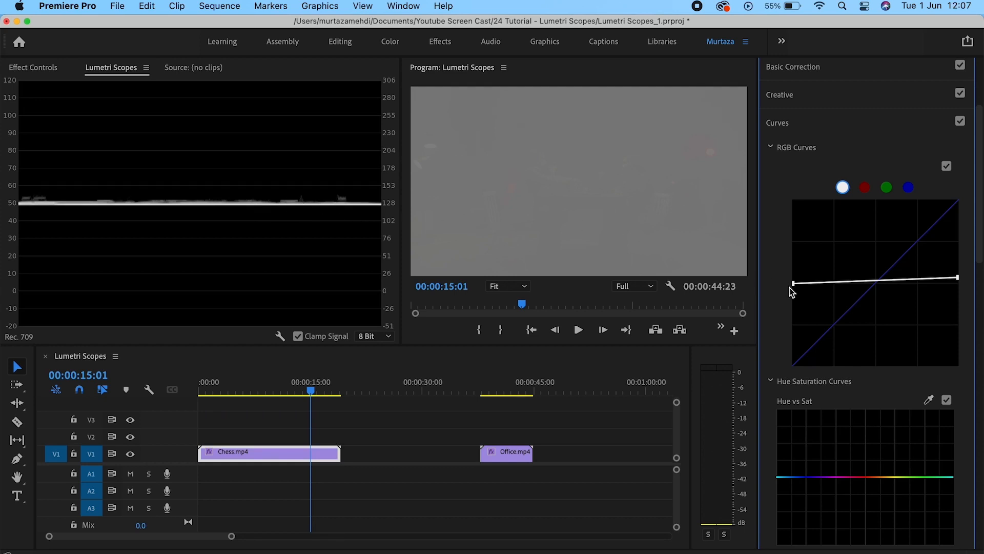
pyautogui.moveTo(794, 287); pyautogui.dragTo(794, 363)
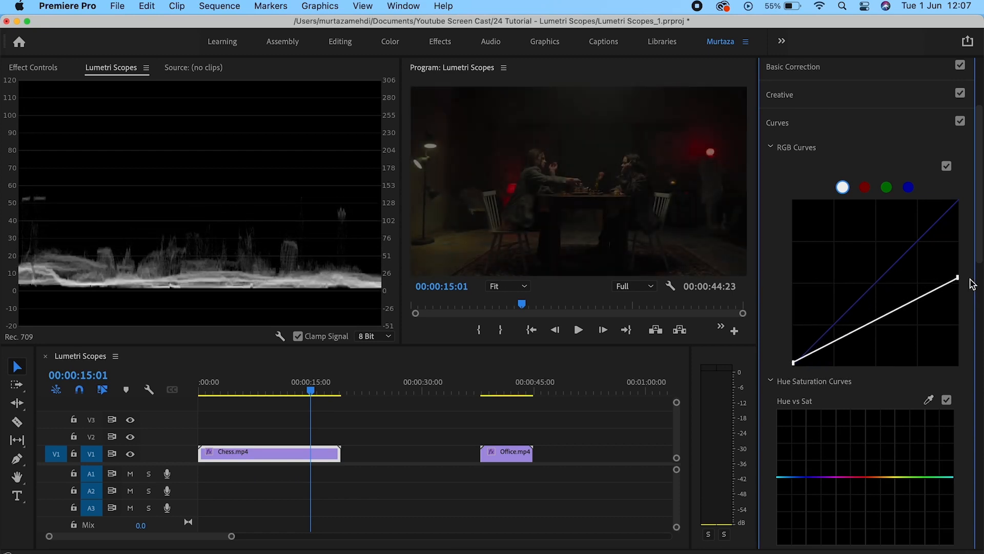
pyautogui.moveTo(957, 277); pyautogui.dragTo(958, 201)
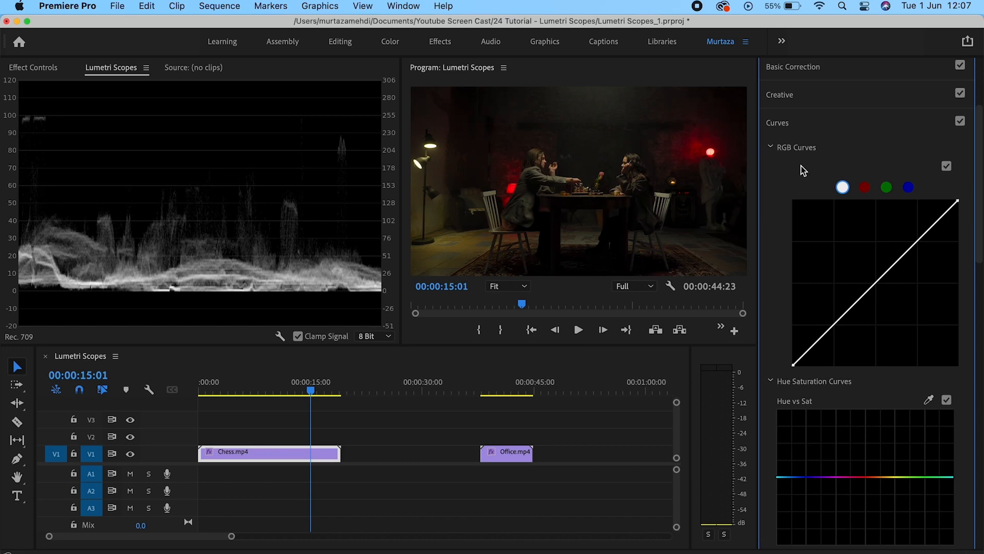
pyautogui.click(775, 123)
# Replace the luma waveform in the Lumetri Scopes with the Vectorscope YUV
pyautogui.rightClick(303, 200)
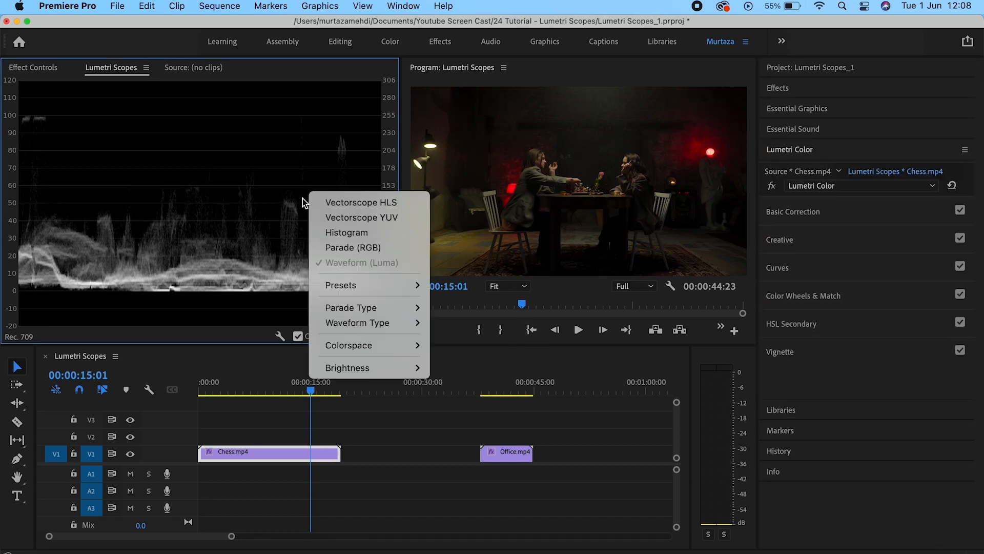
pyautogui.click(334, 219)
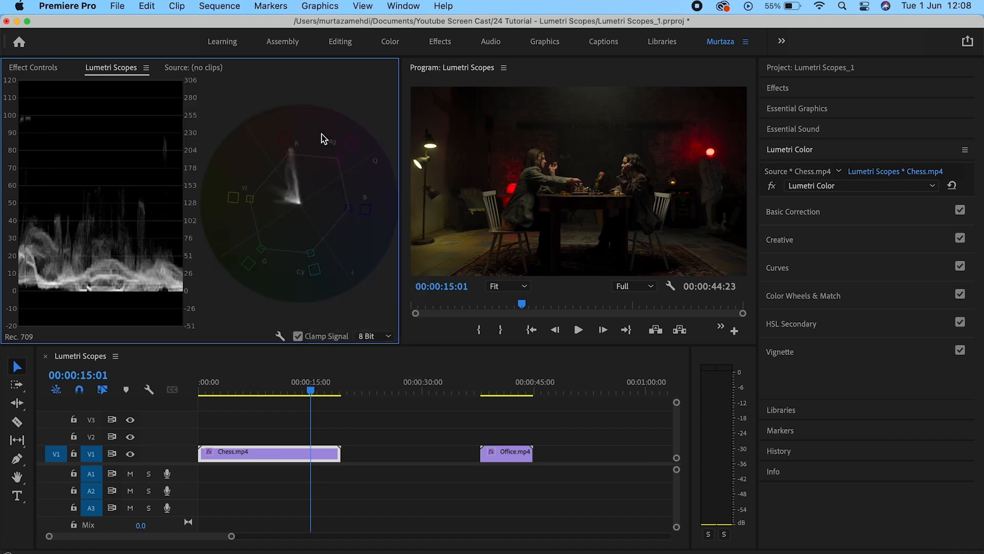
pyautogui.rightClick(321, 132)
pyautogui.click(336, 206)
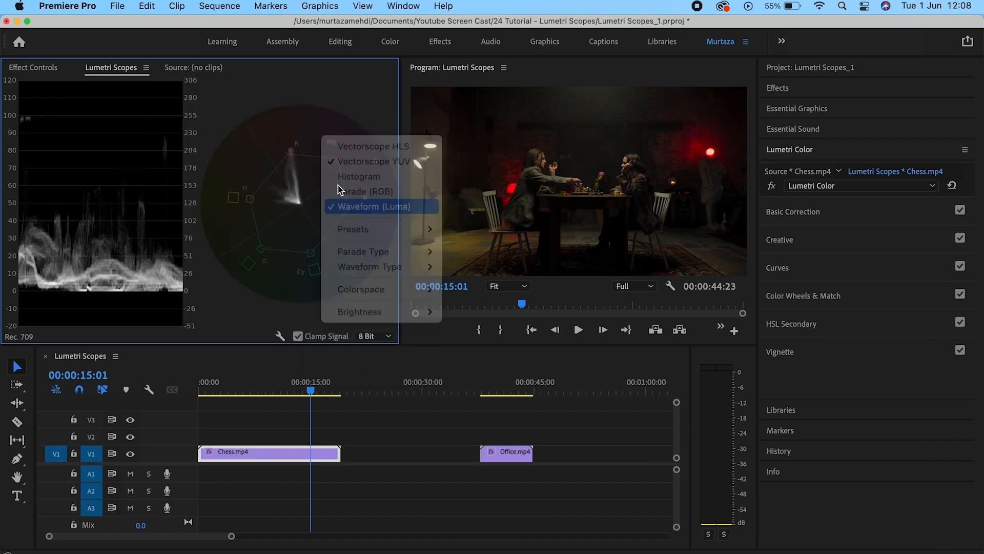
# Shift the Midtones color wheel of the Office.mp4 clip towards magenta, with the playhead at 00:00:39:17
pyautogui.moveTo(315, 392); pyautogui.dragTo(494, 390)
pyautogui.click(503, 454)
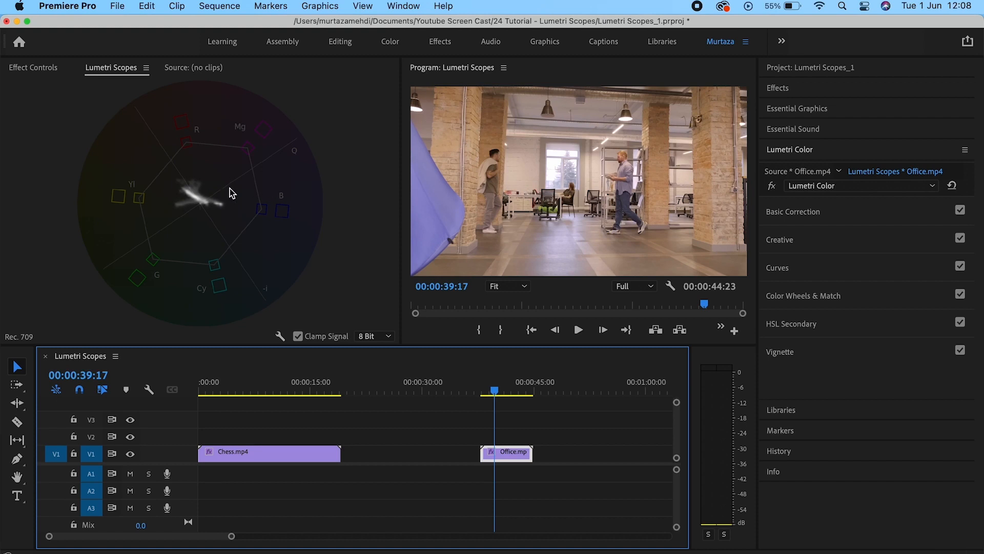
pyautogui.click(795, 303)
pyautogui.scroll(-2, 886, 354)
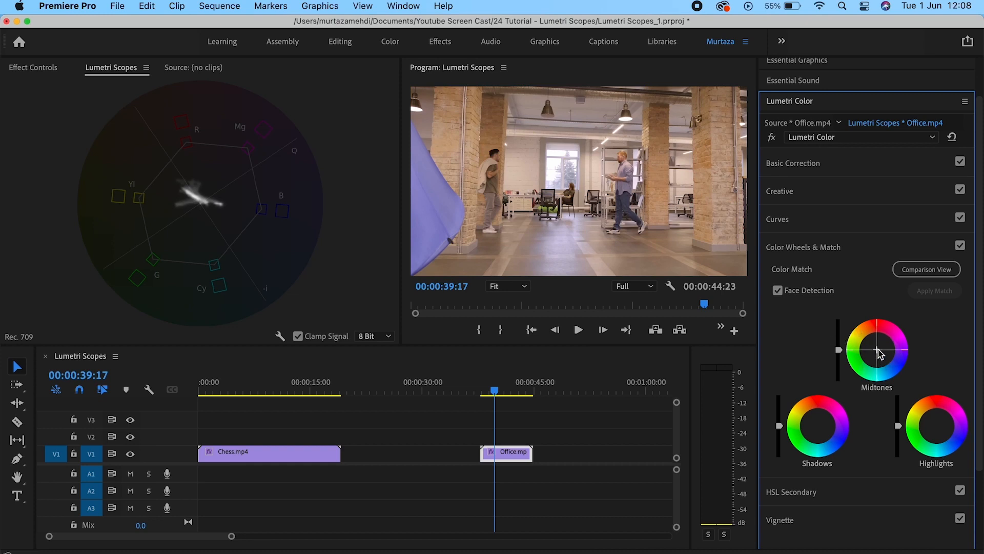
pyautogui.moveTo(879, 352); pyautogui.dragTo(890, 338)
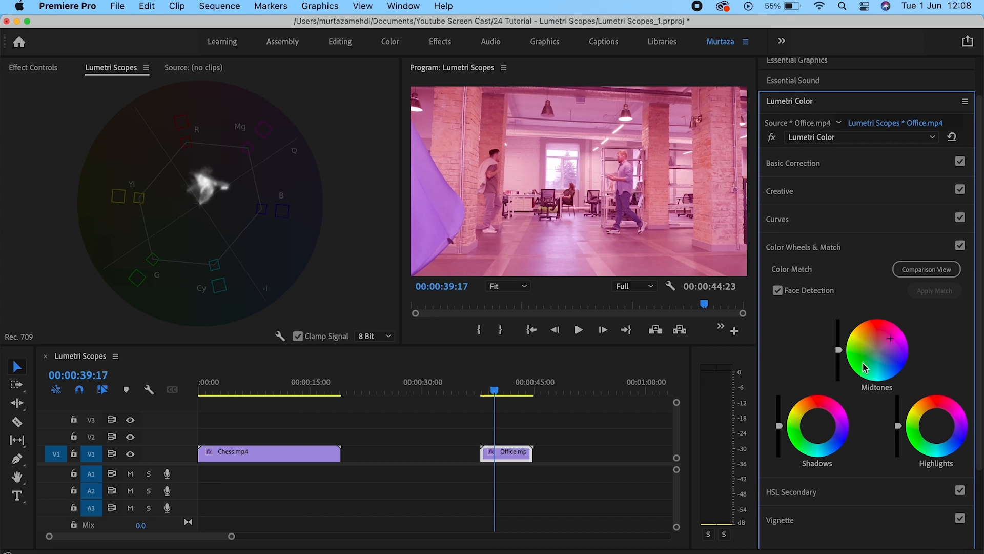
# Try shifting the Midtones color wheel of Office.mp4 towards blue-violet, and reset the wheel to neutral
pyautogui.moveTo(891, 339); pyautogui.dragTo(892, 350)
pyautogui.moveTo(894, 353); pyautogui.dragTo(894, 356)
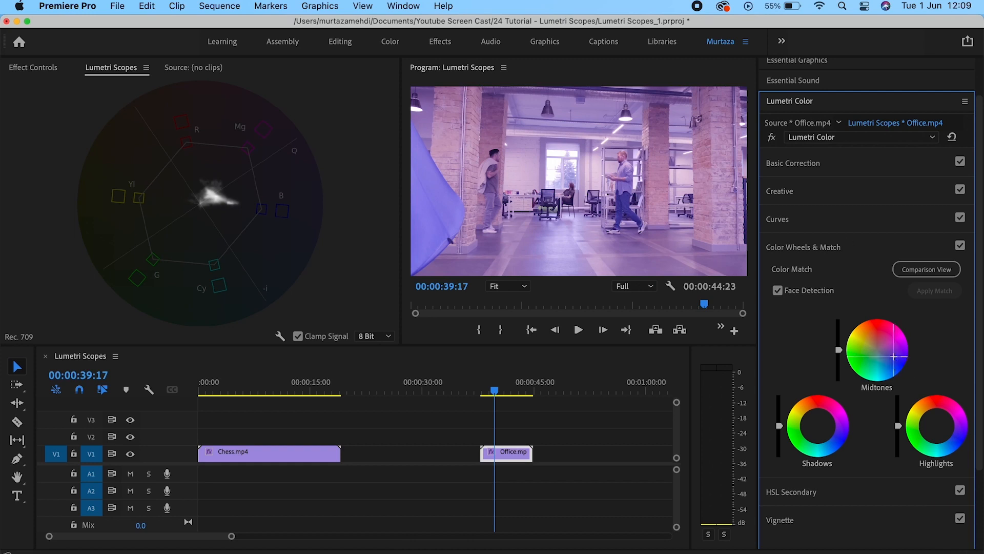
pyautogui.doubleClick(895, 360)
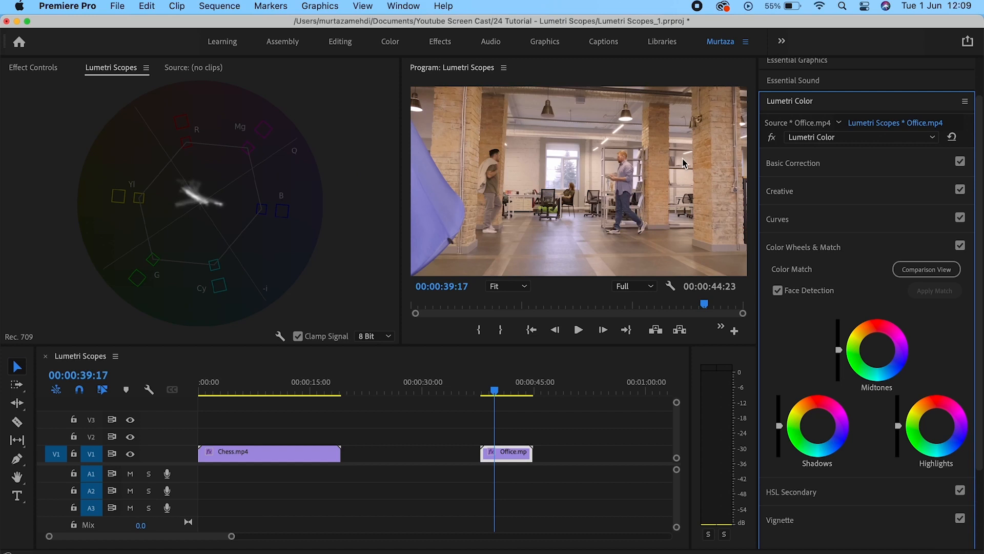
# Try Basic Correction saturation values of 0 and 200 on Office.mp4, and reset the saturation to 100
pyautogui.click(800, 163)
pyautogui.moveTo(890, 423); pyautogui.dragTo(823, 425)
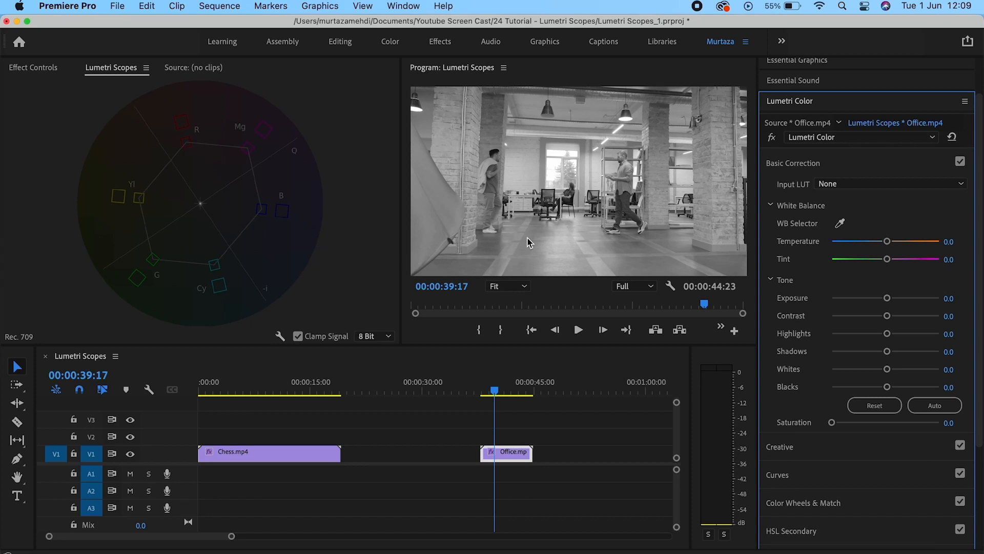
pyautogui.moveTo(831, 422); pyautogui.dragTo(967, 436)
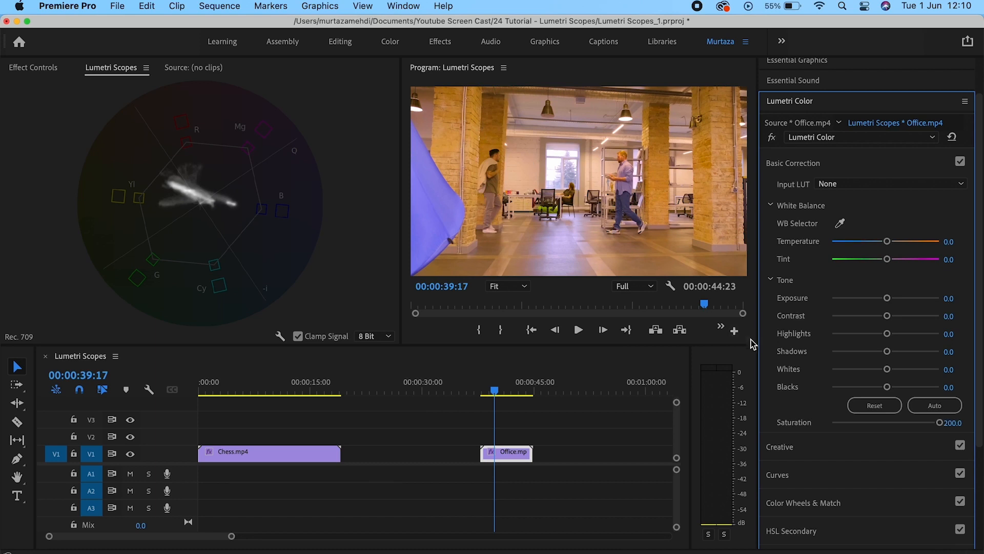
pyautogui.doubleClick(941, 423)
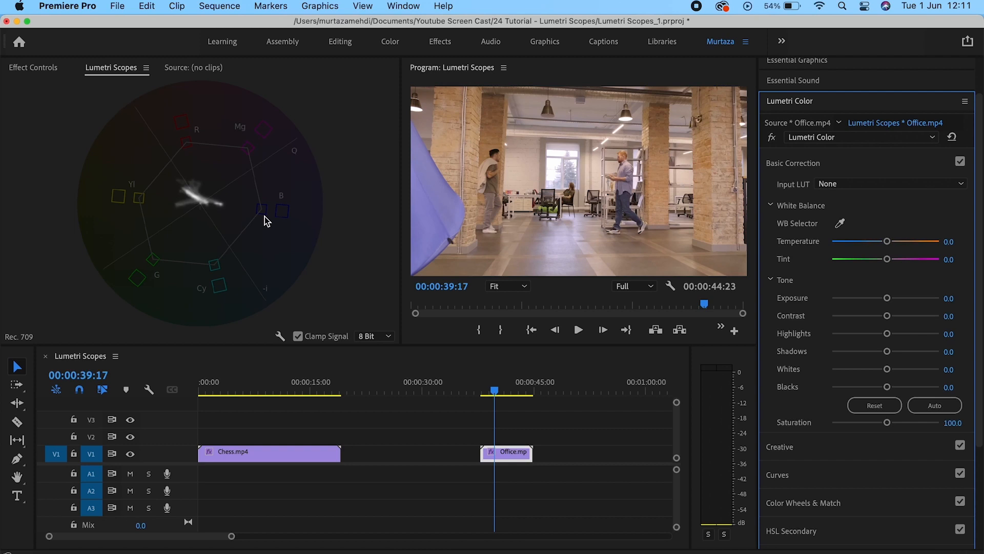
# Replace the Vectorscope YUV in the Lumetri Scopes with the Parade (RGB)
pyautogui.rightClick(312, 103)
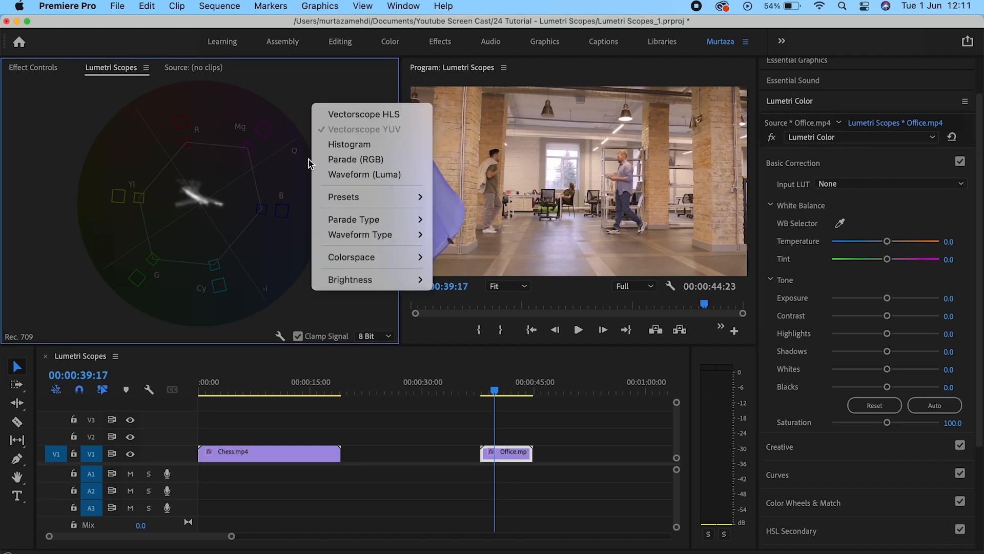
pyautogui.click(340, 159)
pyautogui.rightClick(328, 145)
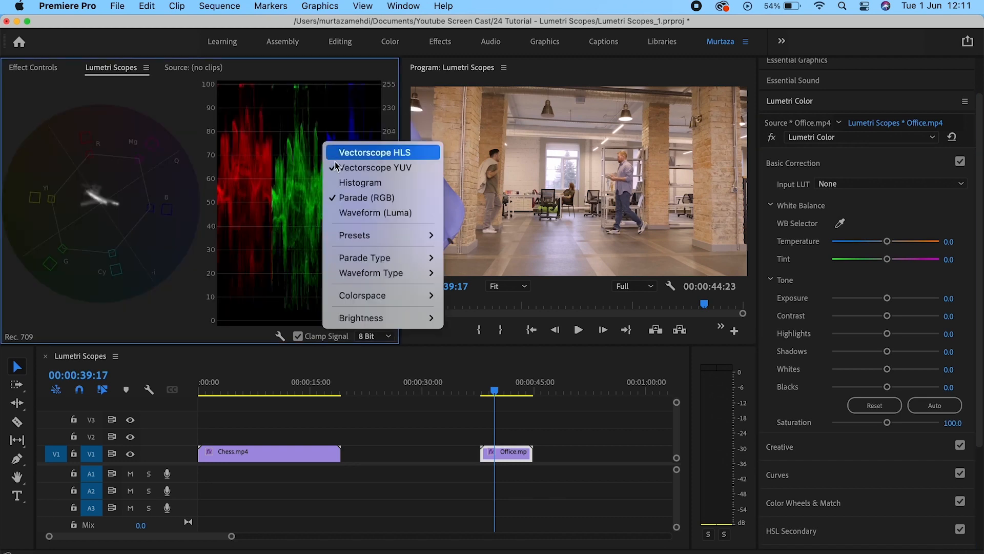
pyautogui.click(339, 167)
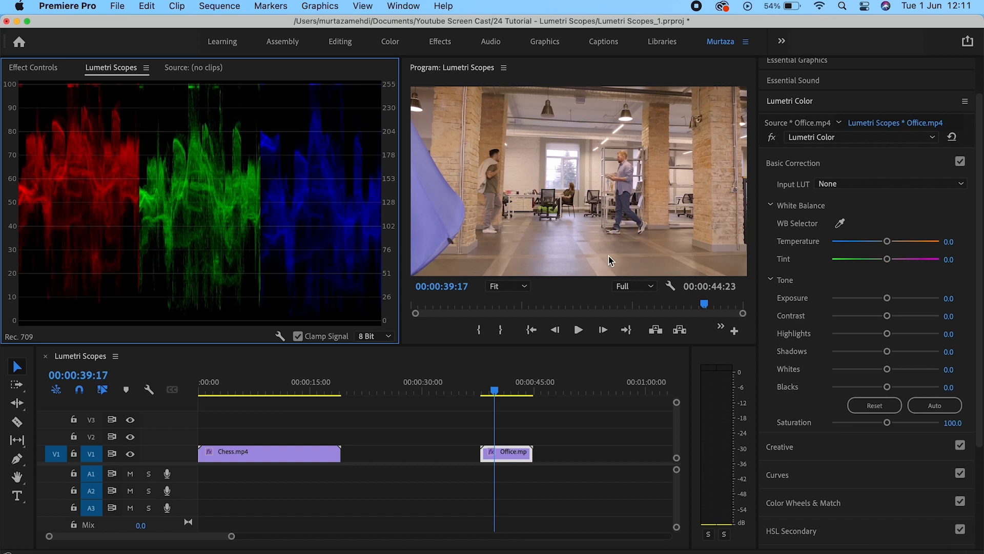
# Try flattening the blue and red channels of the RGB Curves by pulling each white point down to zero
pyautogui.click(816, 163)
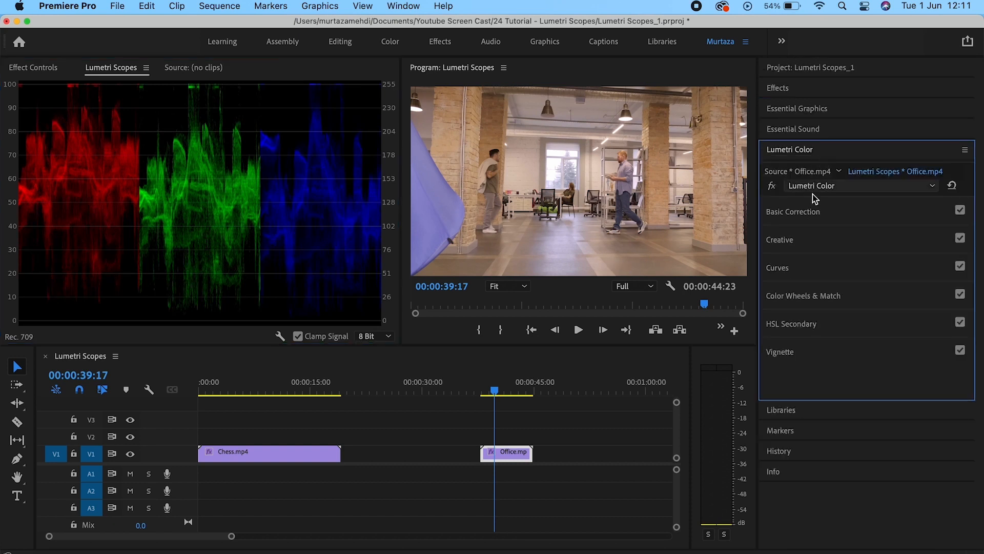
pyautogui.click(813, 281)
pyautogui.click(909, 333)
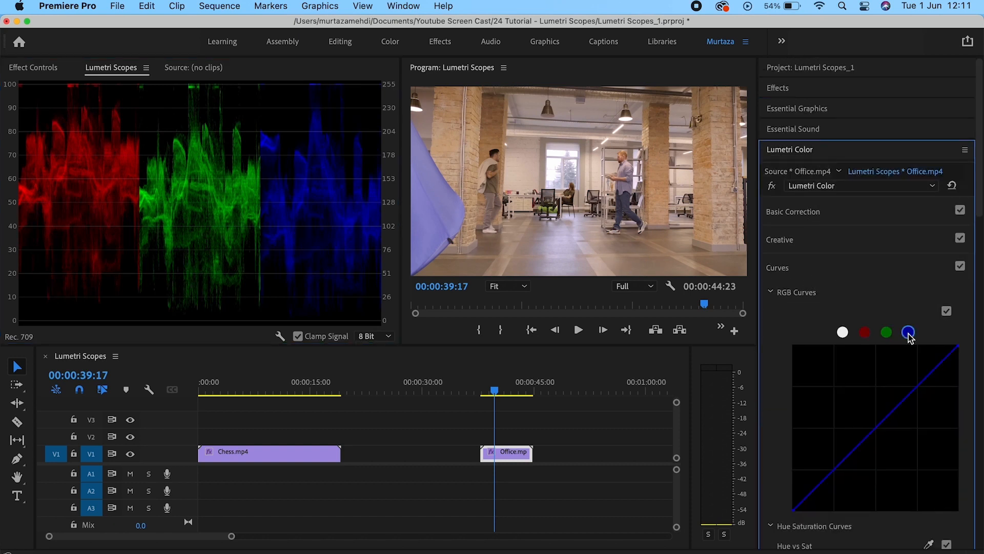
pyautogui.moveTo(956, 352); pyautogui.dragTo(959, 509)
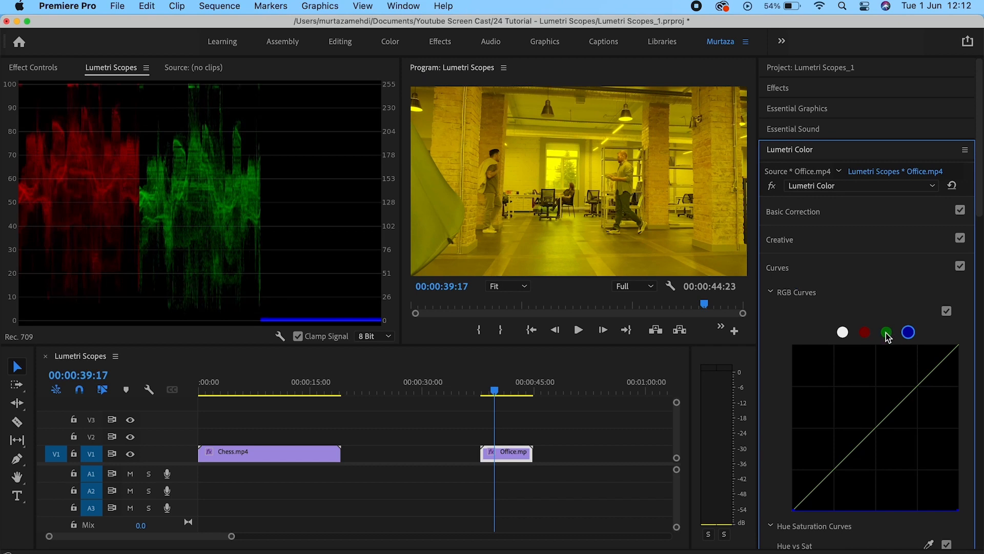
pyautogui.click(865, 333)
pyautogui.moveTo(958, 353); pyautogui.dragTo(959, 509)
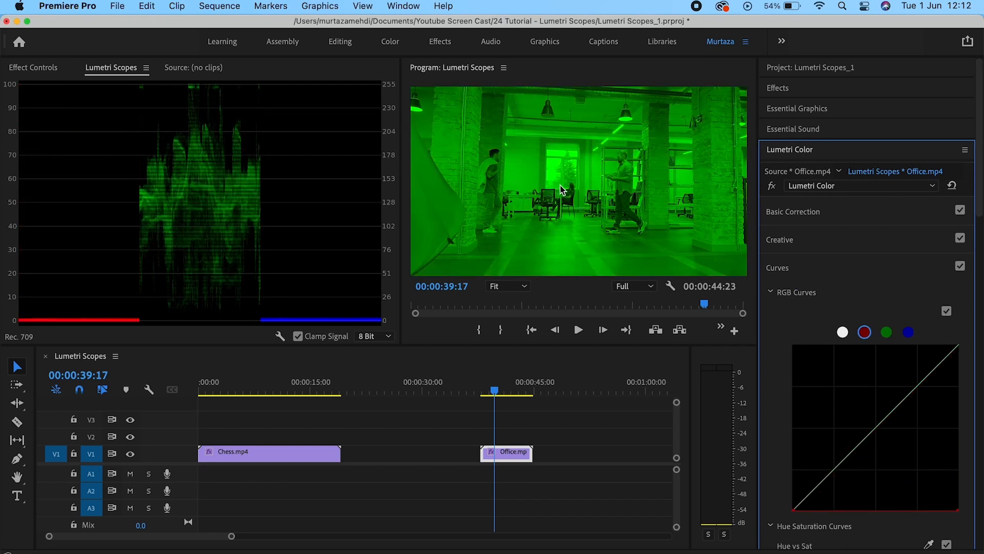
# Restore the red and blue channel curves to straight diagonals
pyautogui.doubleClick(952, 512)
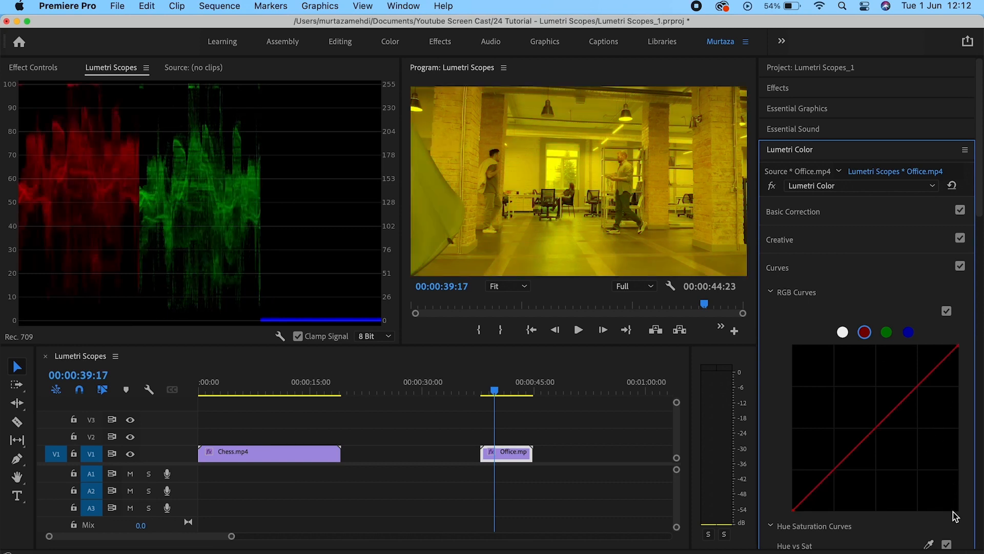
pyautogui.click(908, 332)
pyautogui.doubleClick(952, 511)
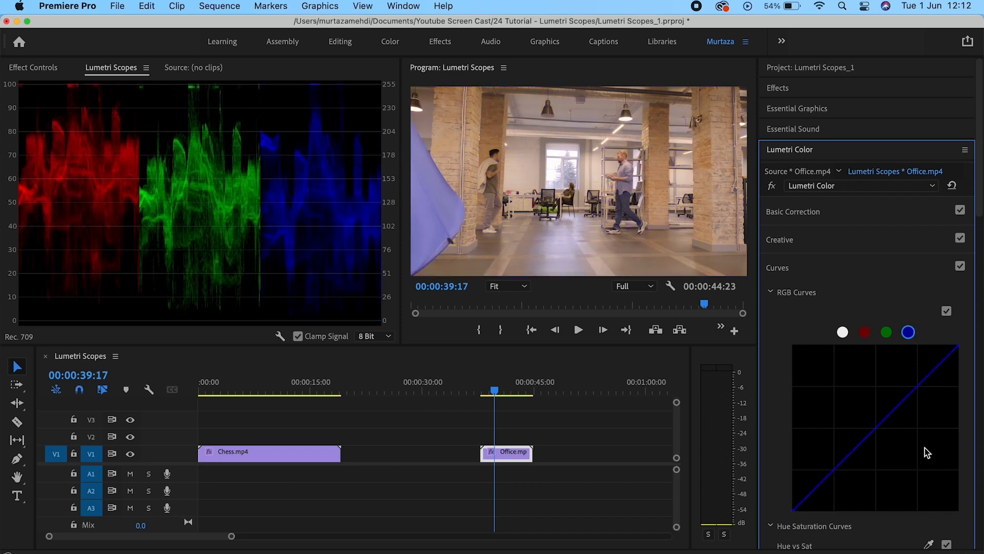
# Lower the red curve's white point slightly on Office.mp4, and compare the picture with Curves switched off and on
pyautogui.click(864, 332)
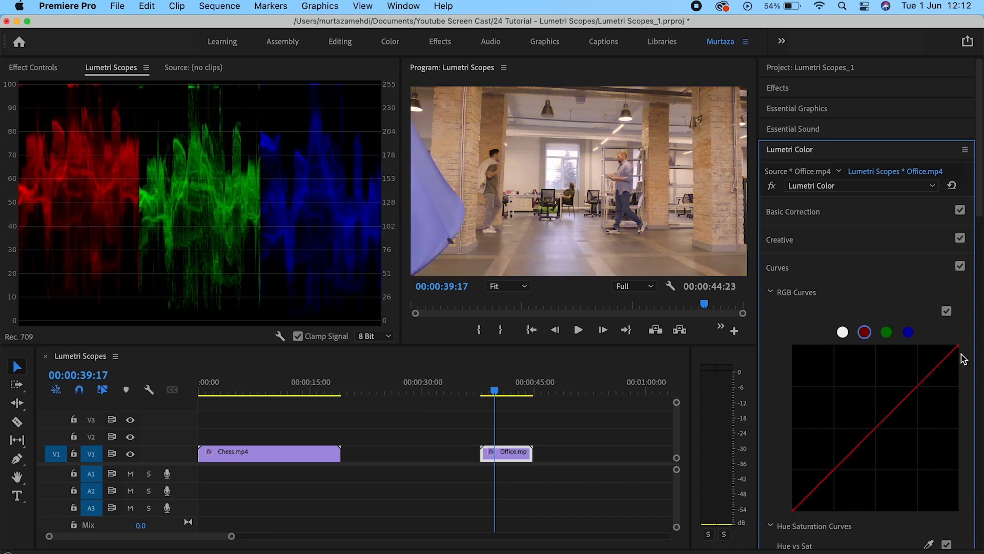
pyautogui.moveTo(956, 348)
pyautogui.mouseDown()
pyautogui.moveTo(964, 436)
pyautogui.moveTo(956, 361)
pyautogui.mouseUp()
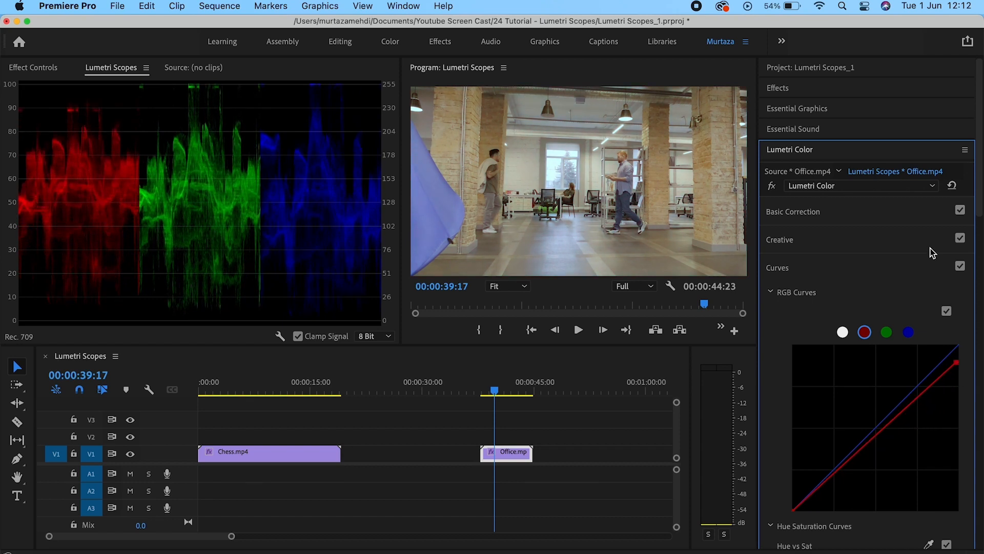
pyautogui.click(960, 266)
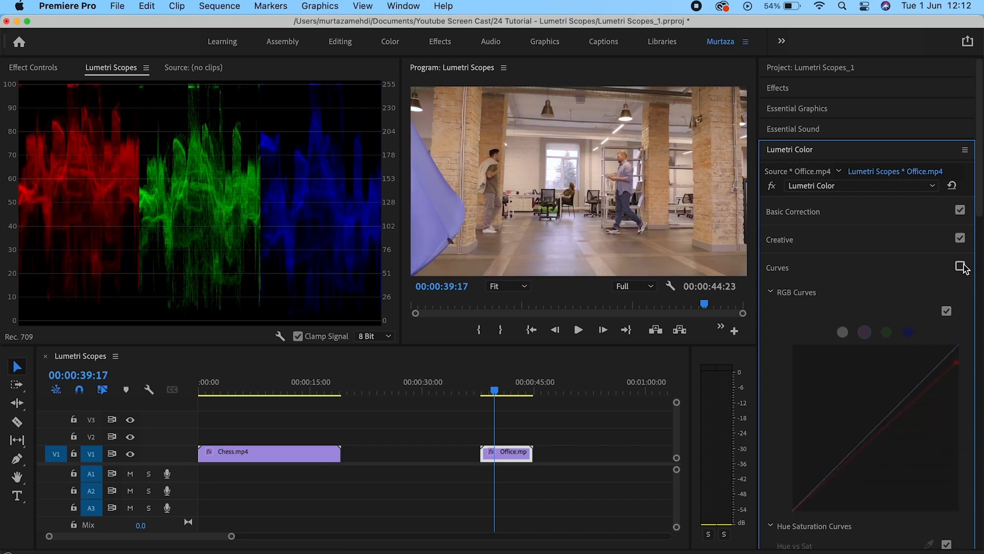
pyautogui.click(962, 268)
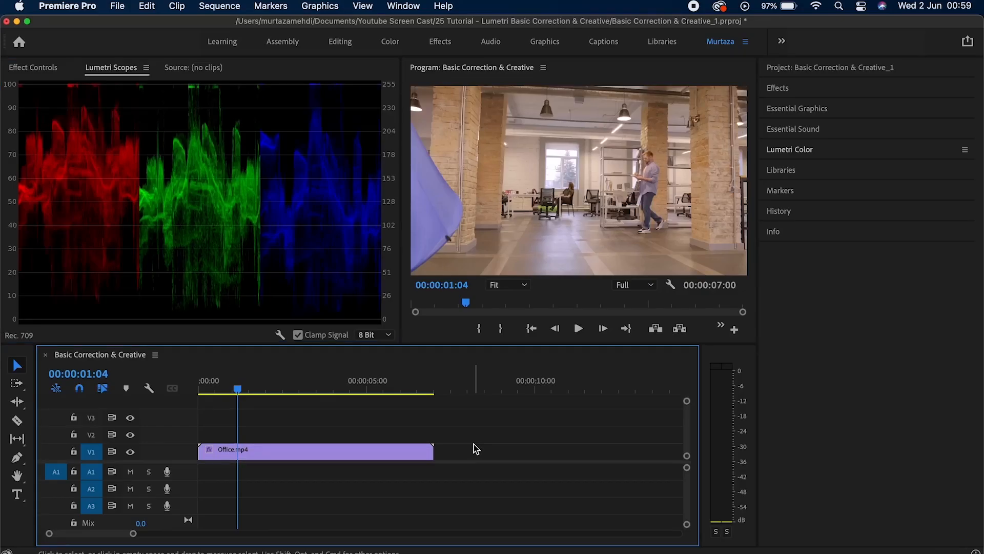
# Select Office.mp4 in the Basic Correction & Creative sequence and show the Basic Correction settings of its Lumetri Color
pyautogui.click(396, 456)
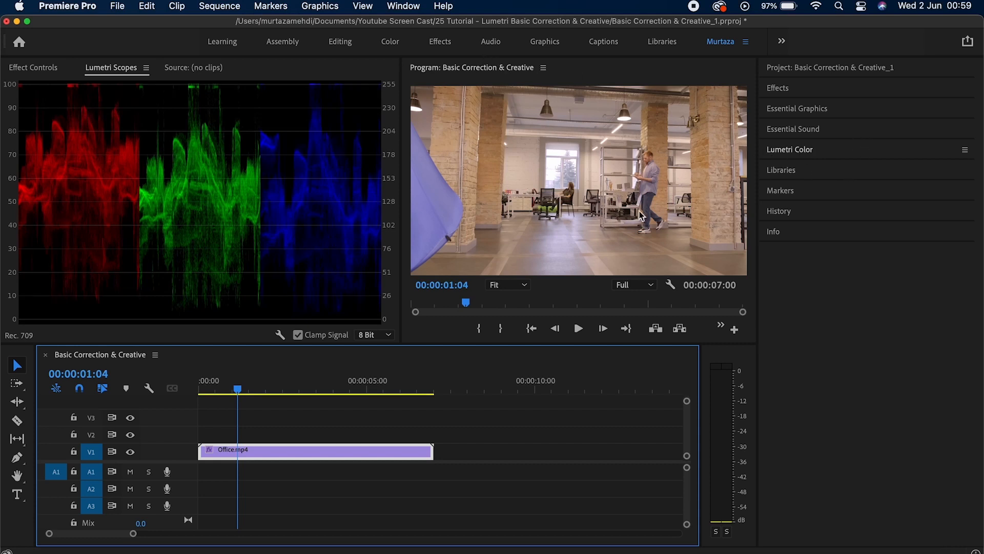
pyautogui.click(404, 9)
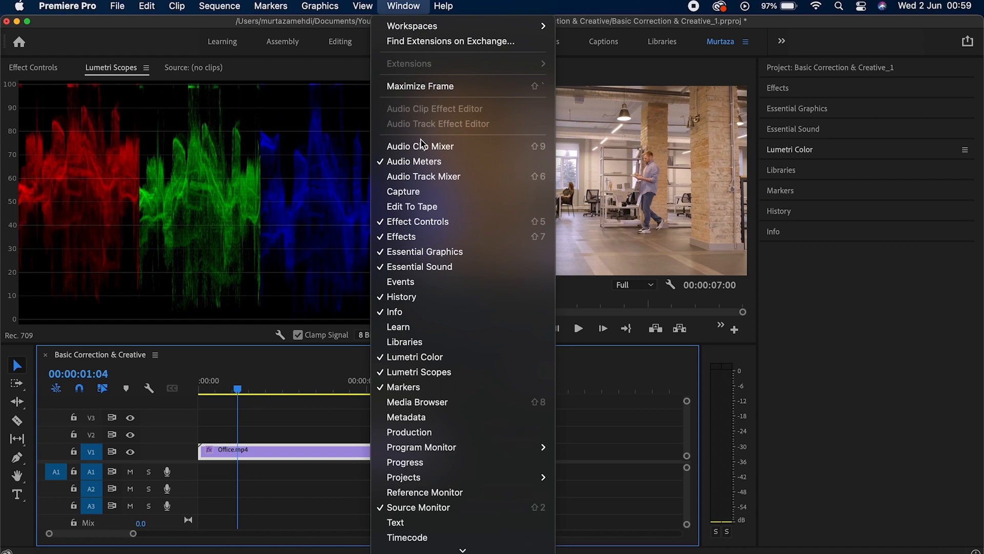
pyautogui.click(447, 357)
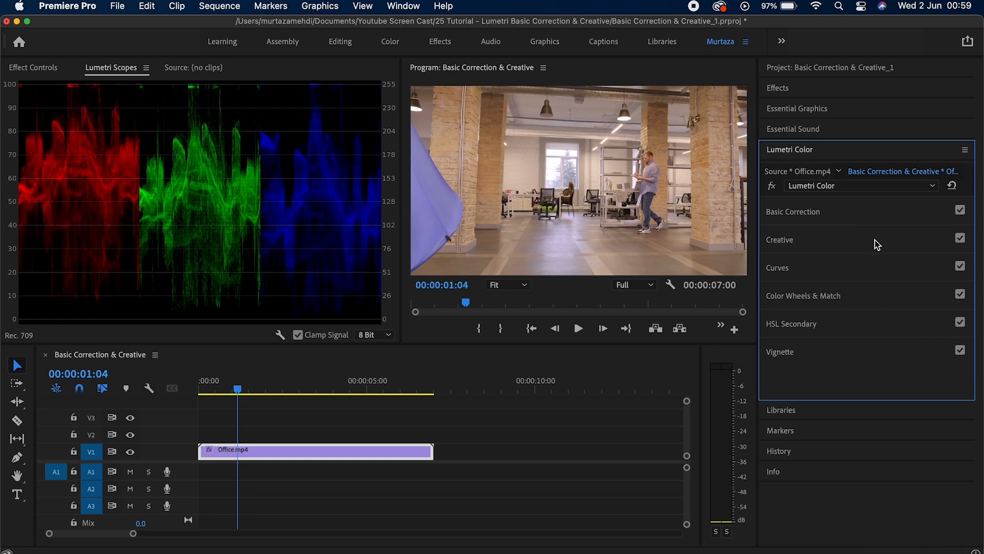
pyautogui.click(825, 212)
pyautogui.moveTo(981, 208); pyautogui.dragTo(980, 279)
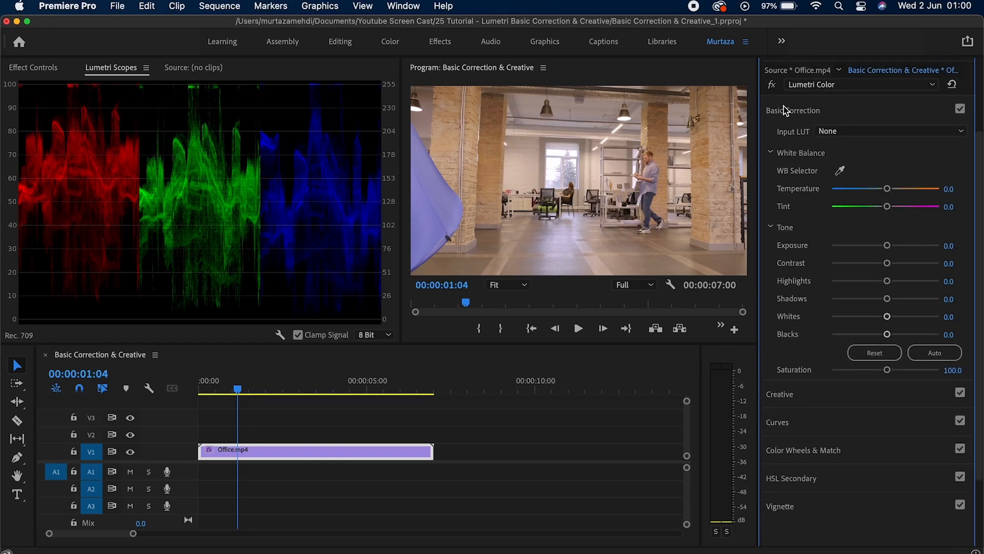
# Try the input LUTs ALEXA_Default_LogC2Rec709 and AlexaV3_K1S1_LogC2Video_Rec709_EE on Office.mp4, and return the input LUT to None
pyautogui.click(842, 132)
pyautogui.click(841, 130)
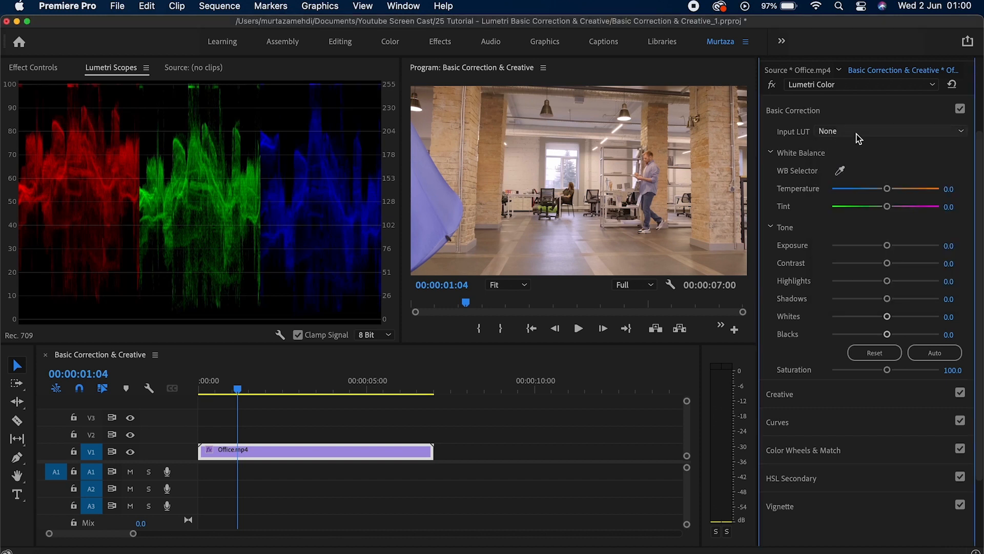
pyautogui.click(858, 134)
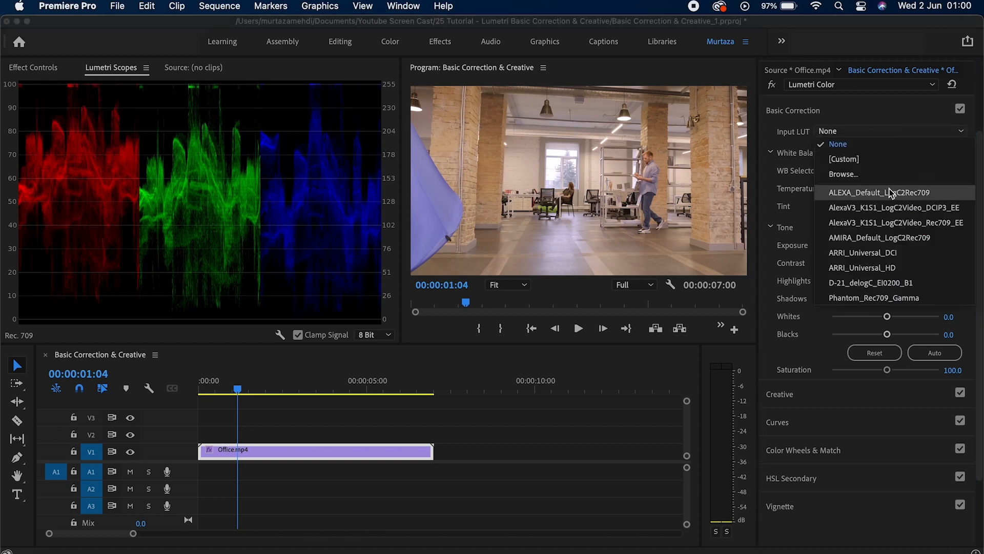
pyautogui.click(891, 191)
pyautogui.click(874, 132)
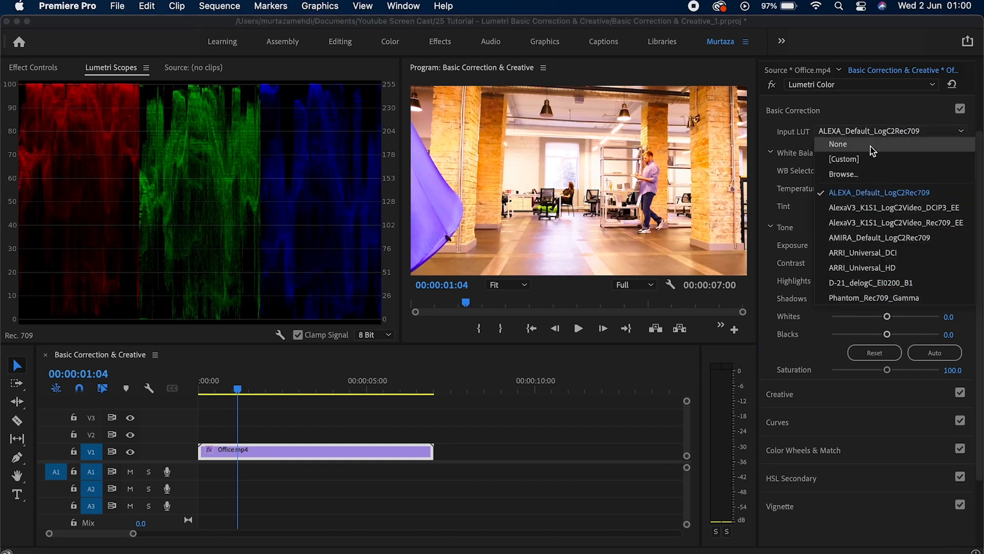
pyautogui.click(868, 222)
pyautogui.click(869, 132)
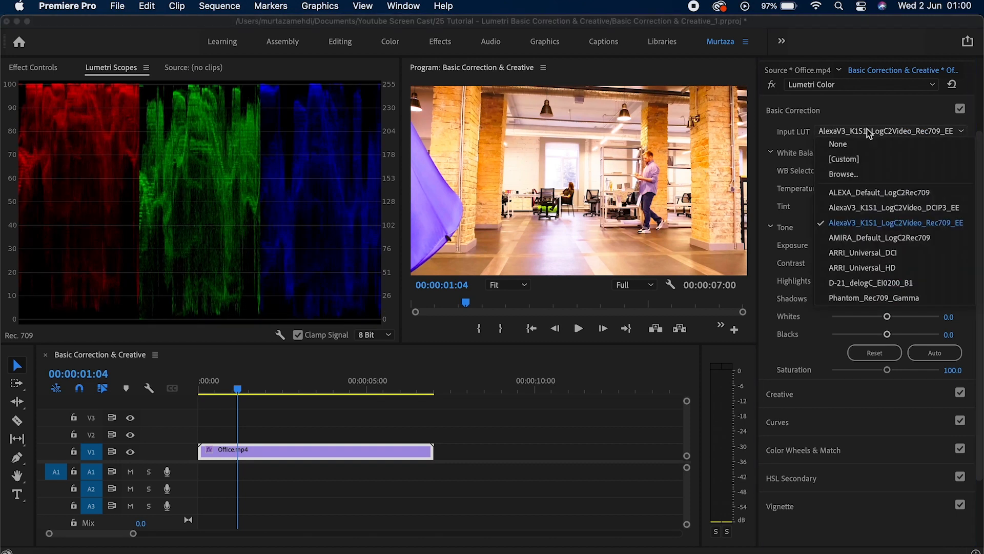
pyautogui.click(866, 146)
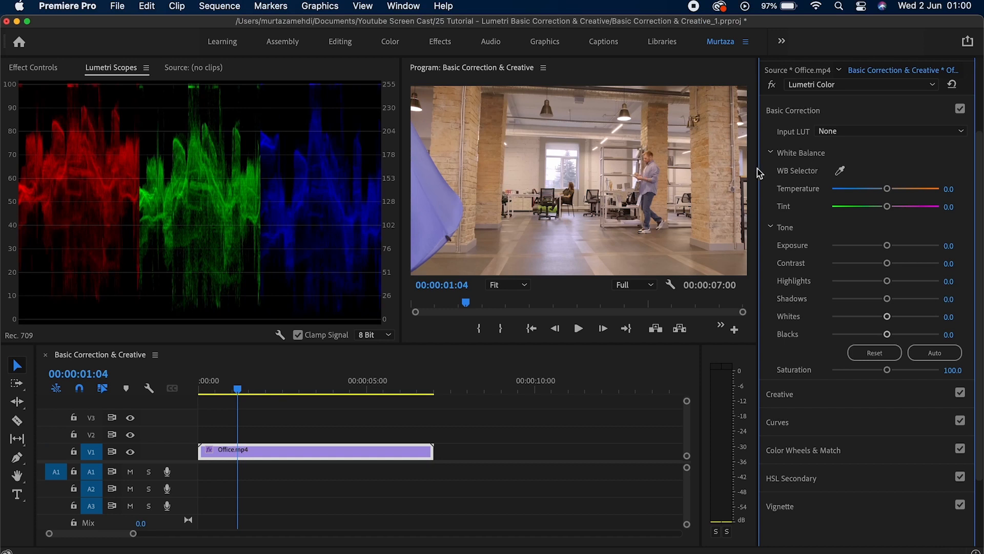
pyautogui.click(892, 134)
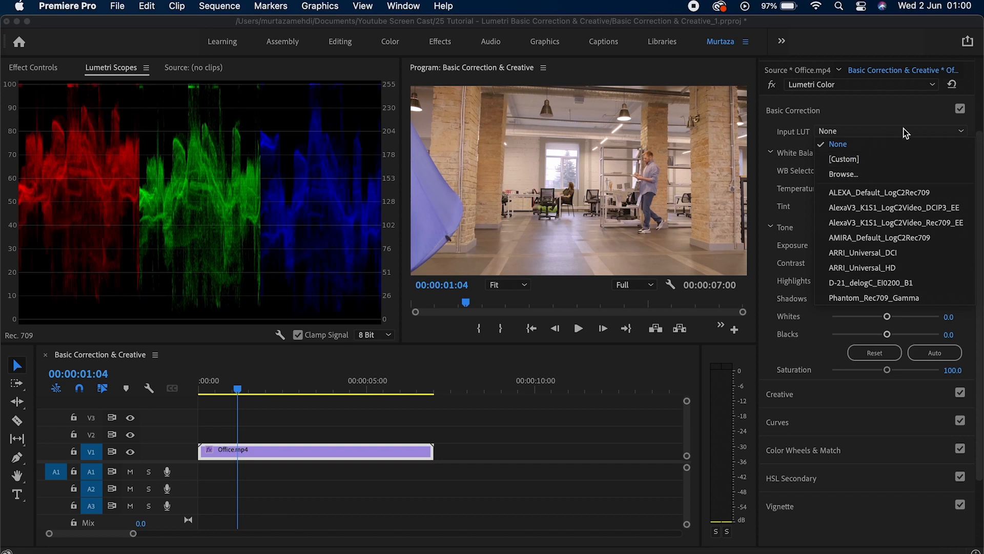
pyautogui.click(899, 113)
pyautogui.click(899, 113)
pyautogui.click(881, 212)
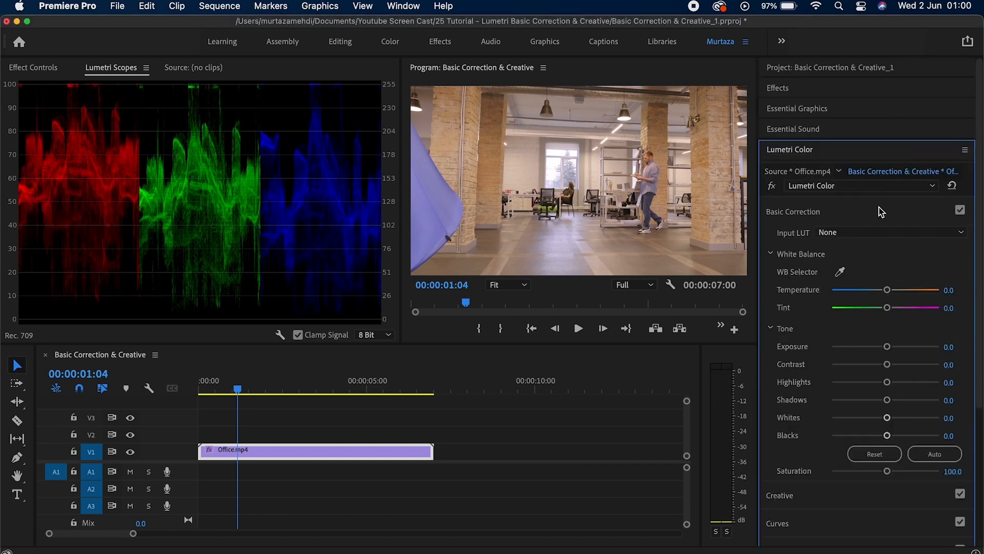
# Correct the white balance of Office.mp4 by sampling the bright light under the ceiling lamp with the WB Selector
pyautogui.scroll(-2, 980, 272)
pyautogui.scroll(-3, 981, 272)
pyautogui.click(840, 161)
pyautogui.click(626, 118)
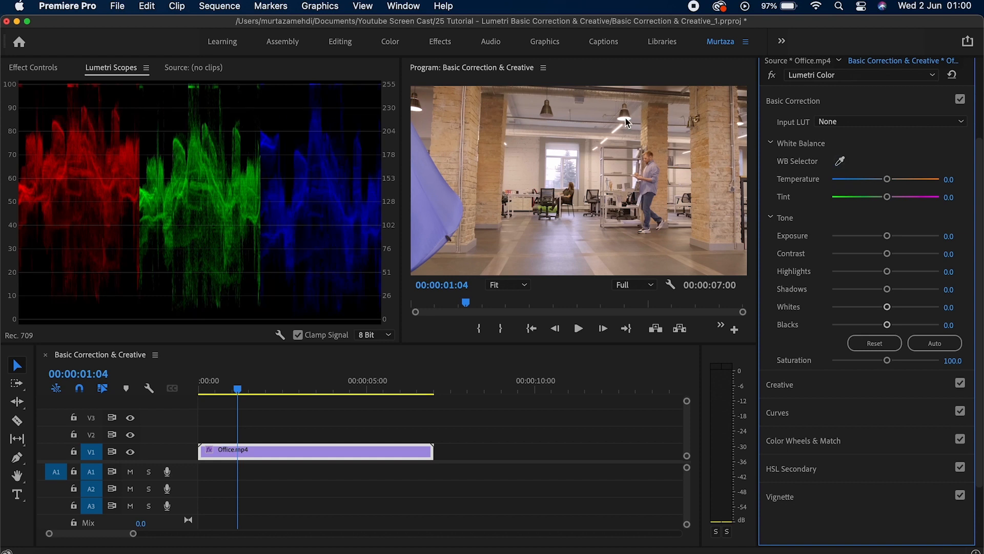
pyautogui.click(839, 161)
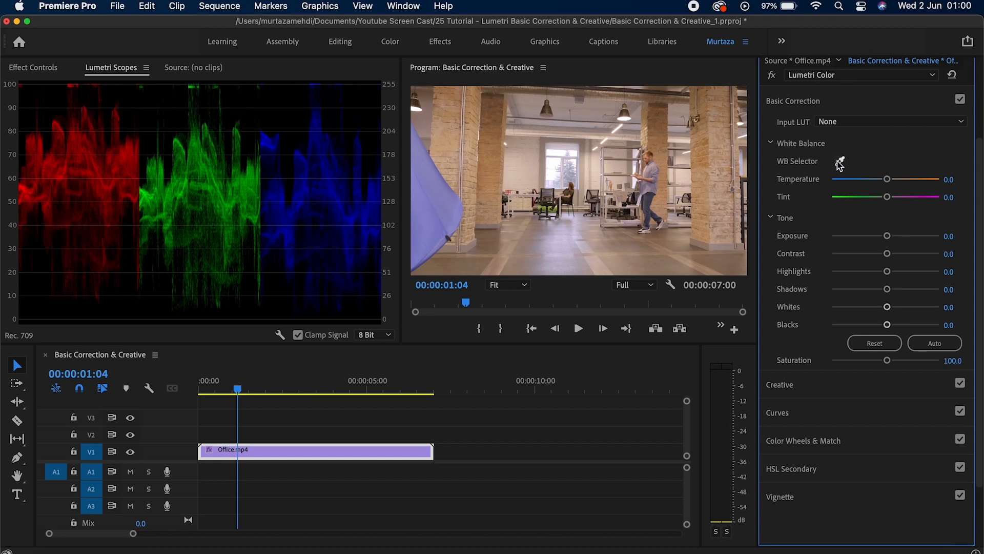
pyautogui.click(630, 121)
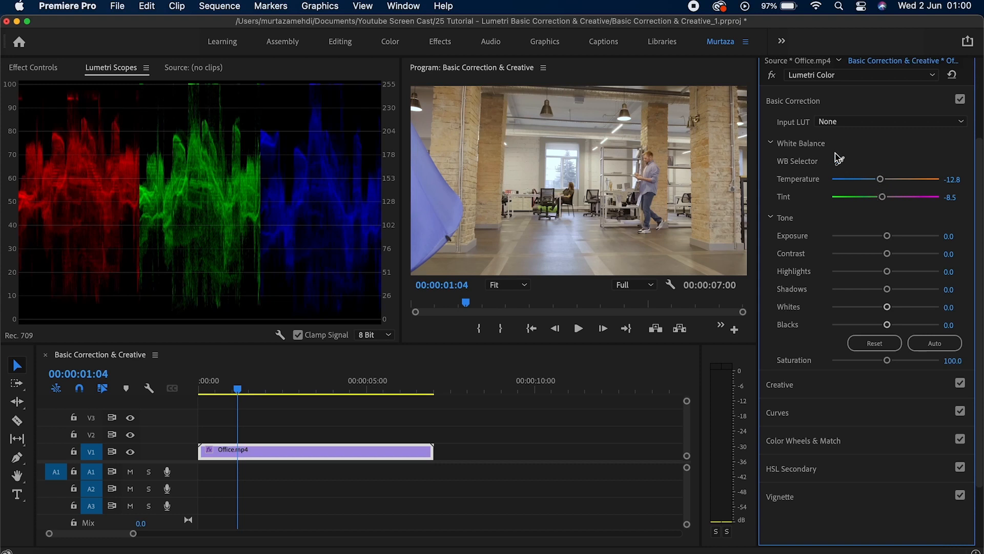
# Compare the picture before and after the white balance by bypassing and re-enabling the Lumetri Color effect
pyautogui.click(773, 76)
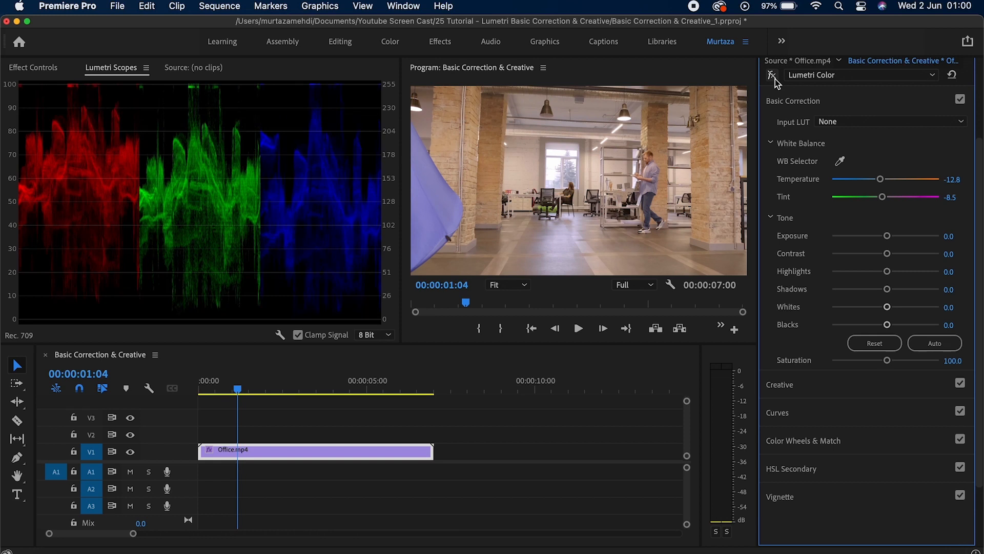
pyautogui.click(775, 80)
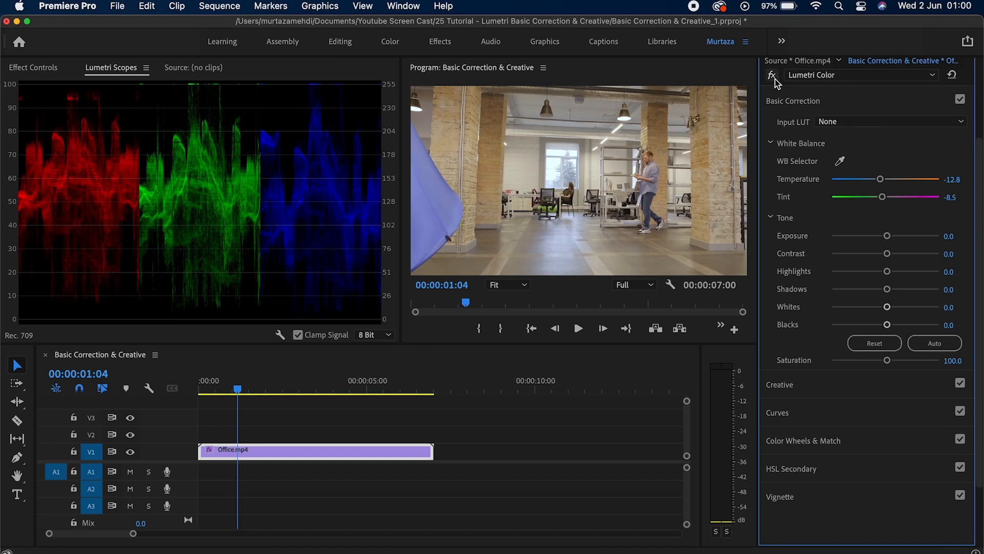
pyautogui.click(776, 80)
pyautogui.click(777, 80)
# Try a warmer Temperature on Office.mp4, and reset the Temperature to 0.0
pyautogui.moveTo(880, 179)
pyautogui.mouseDown()
pyautogui.moveTo(856, 181)
pyautogui.moveTo(906, 182)
pyautogui.mouseUp()
pyautogui.doubleClick(906, 179)
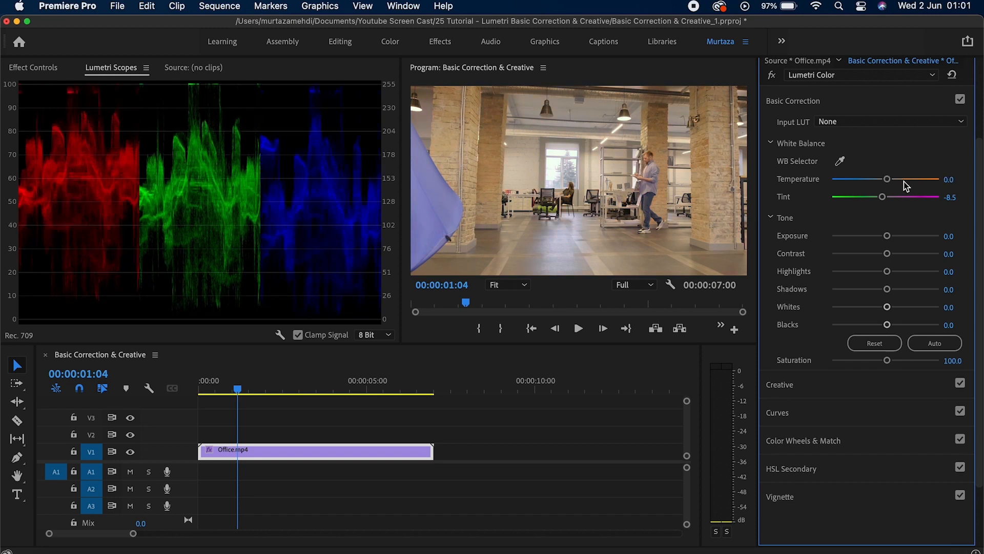
# Reset the Tint of Office.mp4 to 0.0, then try a cooler Temperature and return it to 0.0
pyautogui.doubleClick(883, 197)
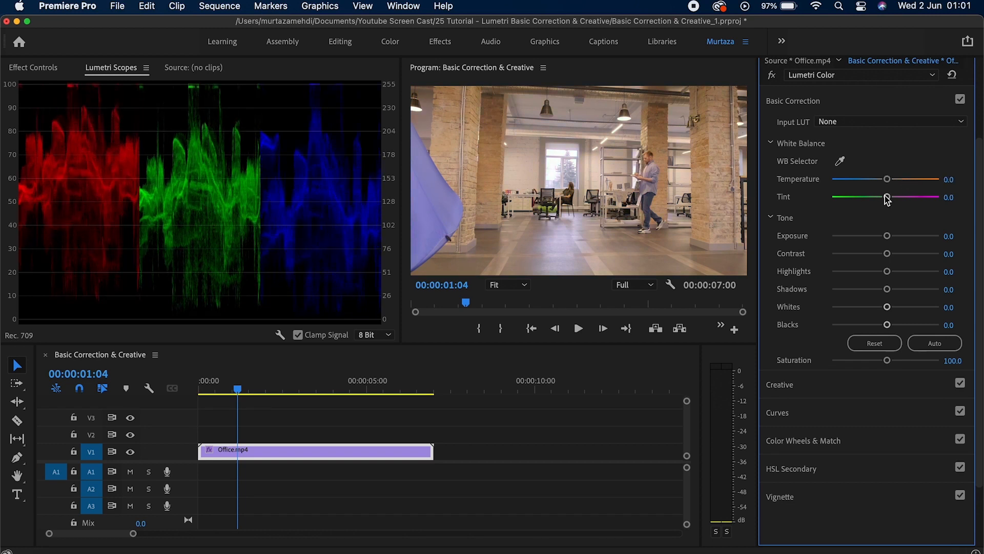
pyautogui.moveTo(887, 182); pyautogui.dragTo(864, 180)
pyautogui.doubleClick(863, 180)
# Switch the Lumetri Scopes display from Parade (RGB) to Waveform (Luma) only
pyautogui.rightClick(266, 118)
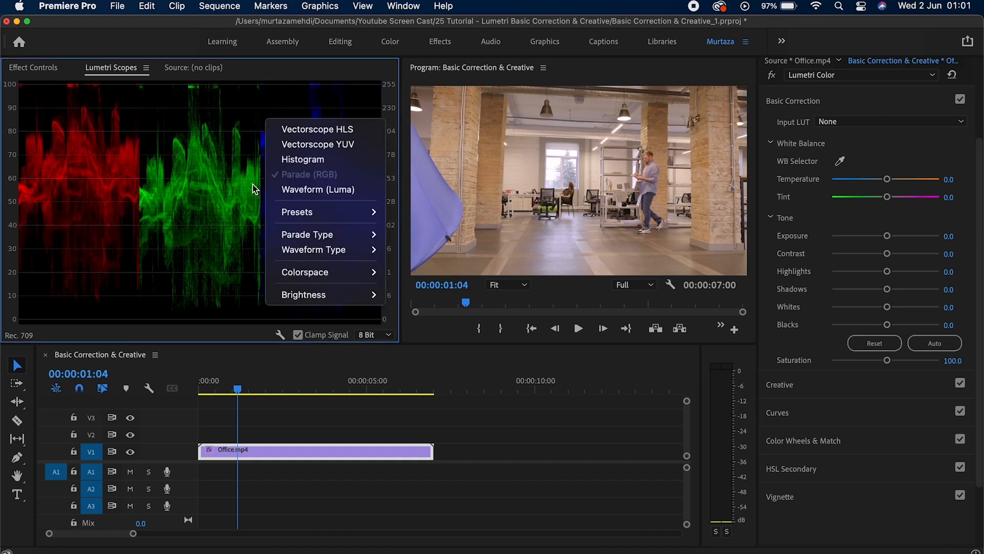
pyautogui.click(283, 189)
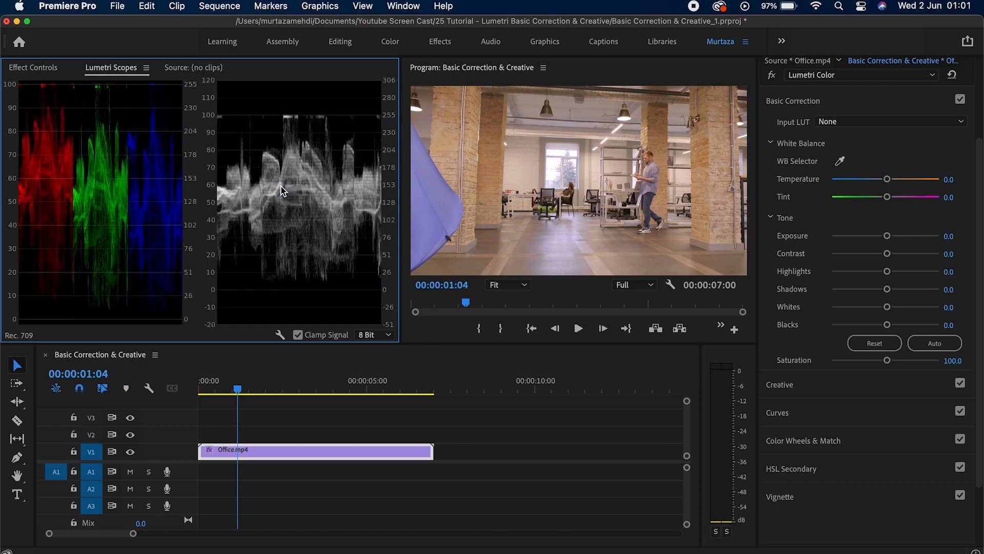
pyautogui.rightClick(254, 124)
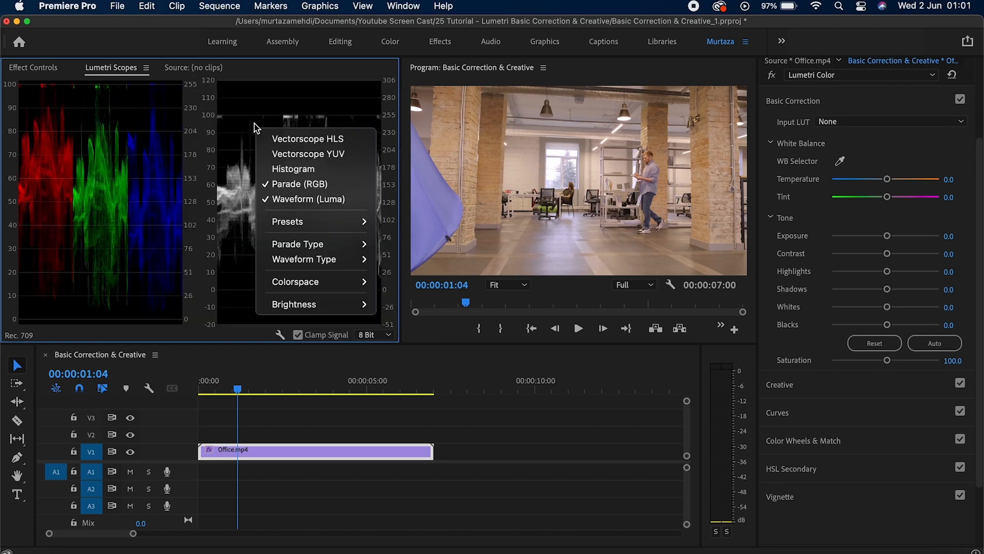
pyautogui.click(287, 186)
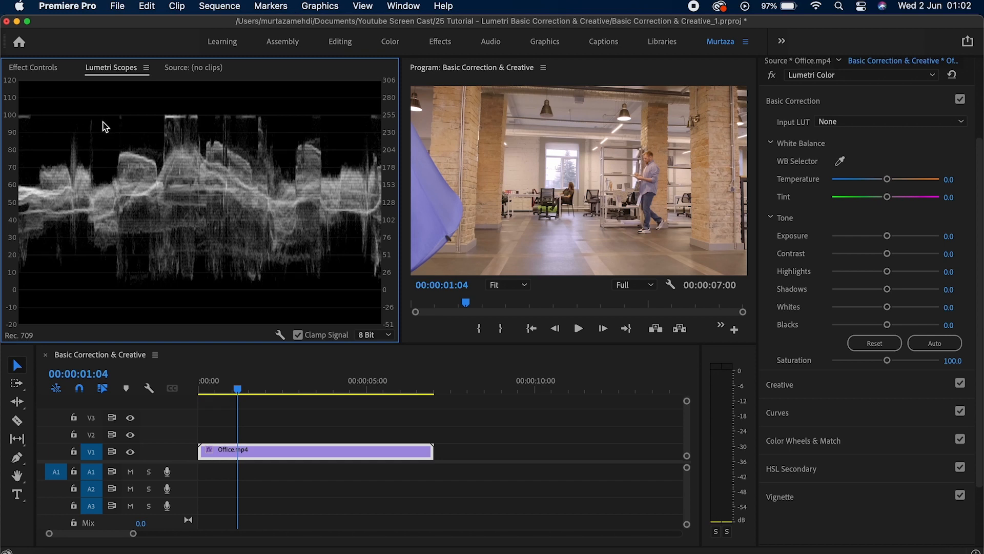
# Try lowered Highlights, Blacks at 41.8 and raised Highlights on Office.mp4, resetting each value to 0.0
pyautogui.moveTo(887, 271); pyautogui.dragTo(870, 275)
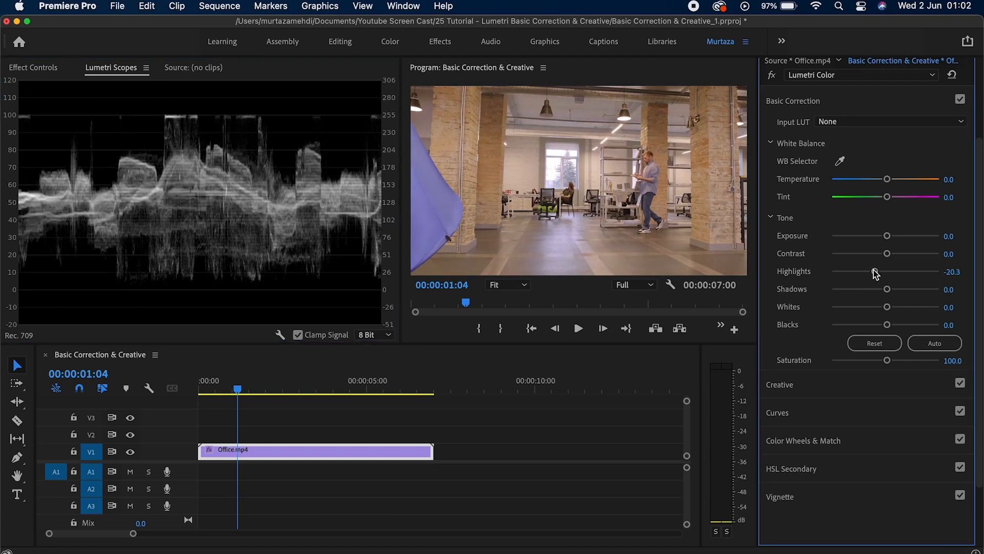
pyautogui.doubleClick(870, 273)
pyautogui.moveTo(887, 324); pyautogui.dragTo(907, 323)
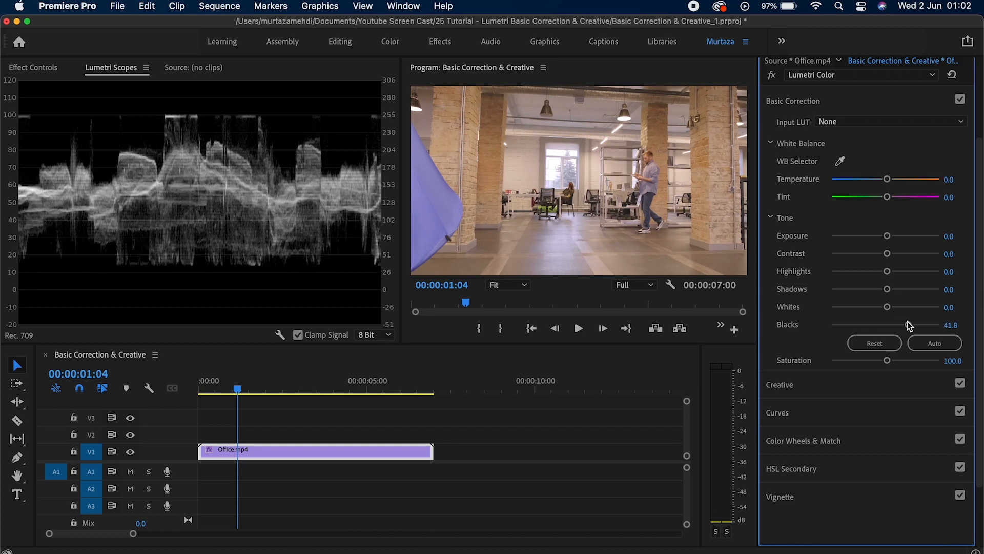
pyautogui.doubleClick(909, 326)
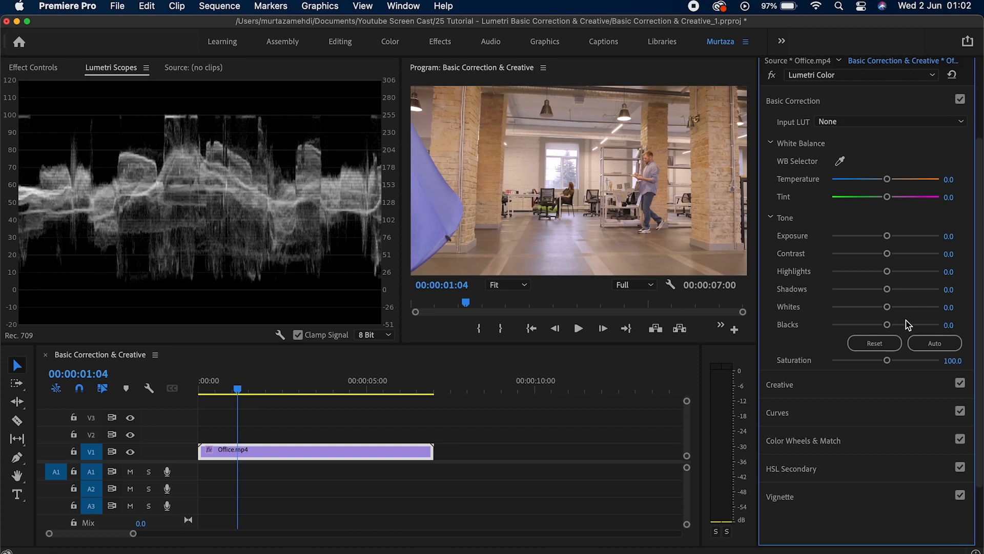
pyautogui.moveTo(887, 273)
pyautogui.mouseDown()
pyautogui.moveTo(870, 272)
pyautogui.moveTo(903, 272)
pyautogui.mouseUp()
pyautogui.doubleClick(904, 272)
# Grade Office.mp4 with Contrast 34.2, Highlights 51.9, Shadows -53.2, Whites -34.2, Blacks -12.7, Temperature 11.4 and Tint 2.5
pyautogui.moveTo(886, 307); pyautogui.dragTo(867, 307)
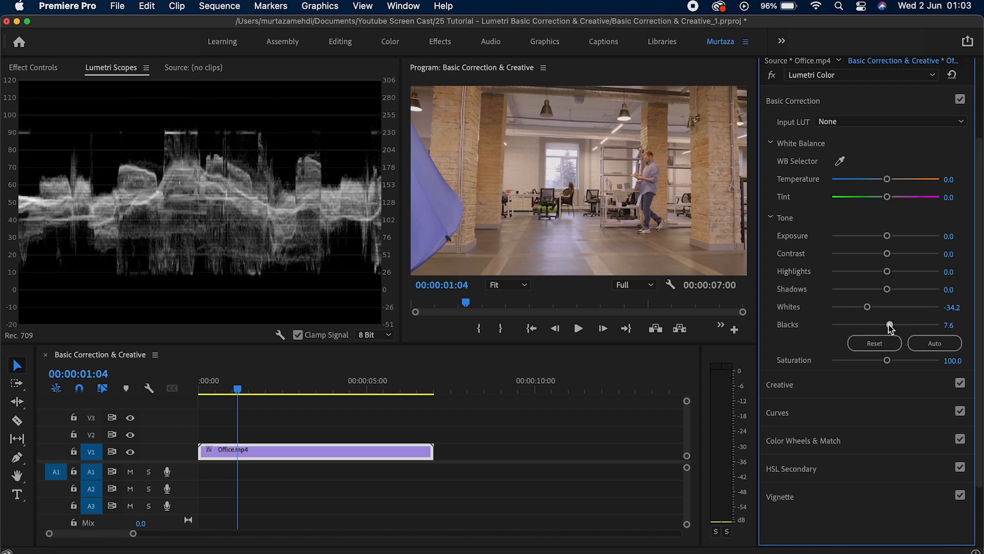
pyautogui.moveTo(889, 324); pyautogui.dragTo(879, 324)
pyautogui.moveTo(887, 290); pyautogui.dragTo(857, 290)
pyautogui.moveTo(887, 254); pyautogui.dragTo(914, 272)
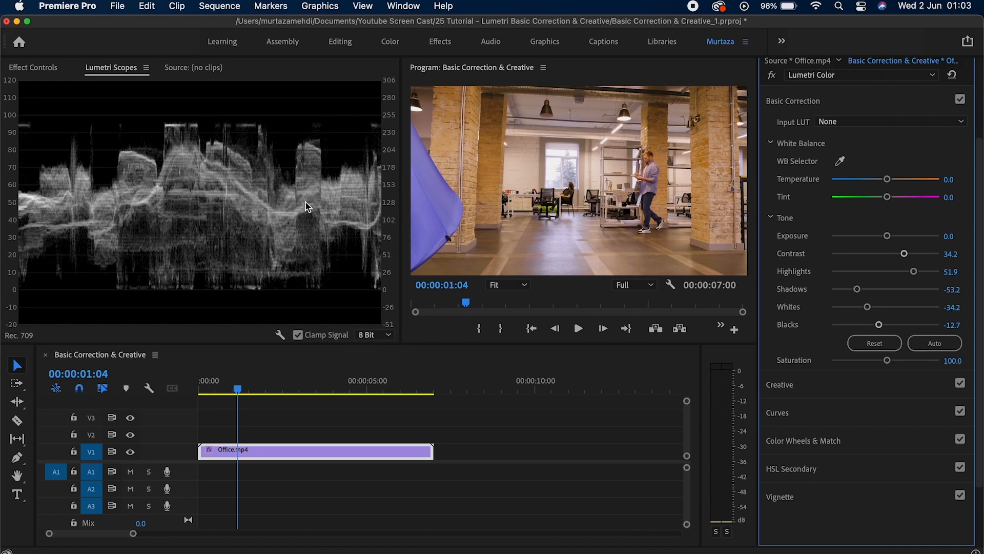
pyautogui.moveTo(887, 179); pyautogui.dragTo(889, 201)
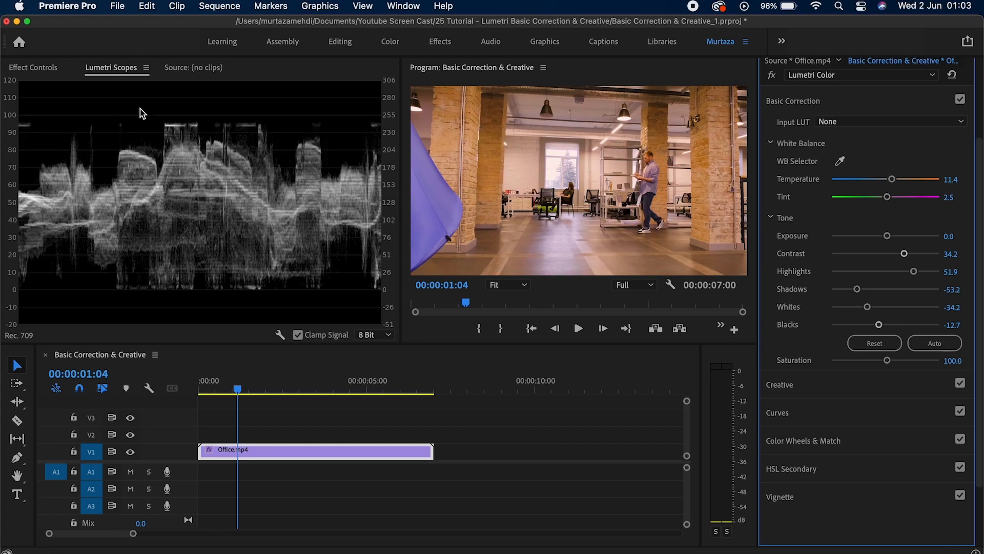
# Switch the Lumetri Scopes display from Waveform (Luma) to Parade (RGB) only
pyautogui.rightClick(235, 154)
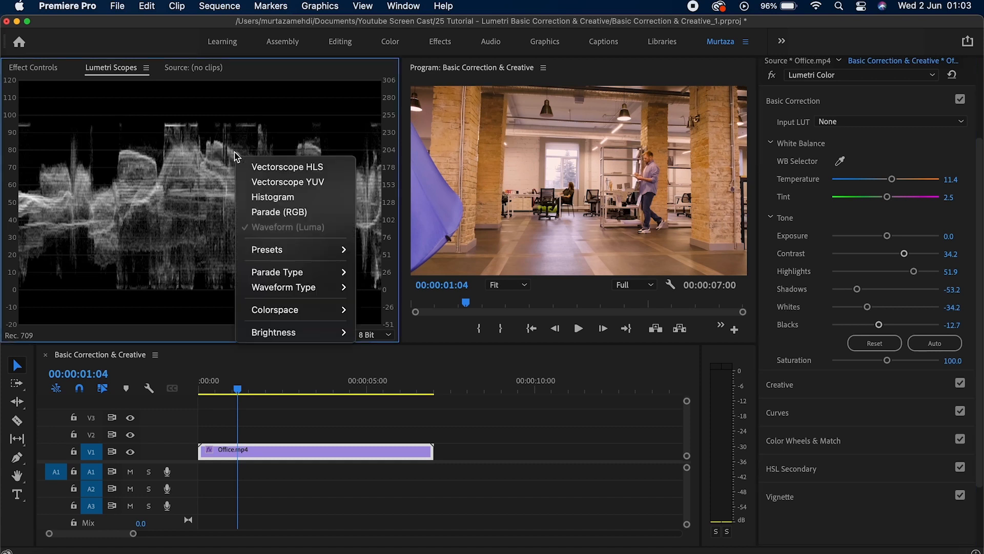
pyautogui.click(256, 215)
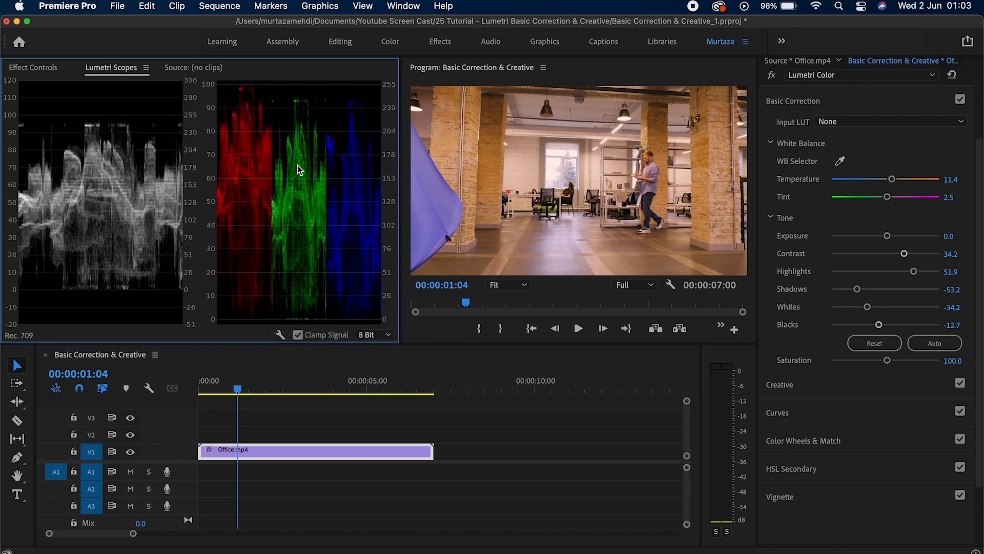
pyautogui.rightClick(297, 165)
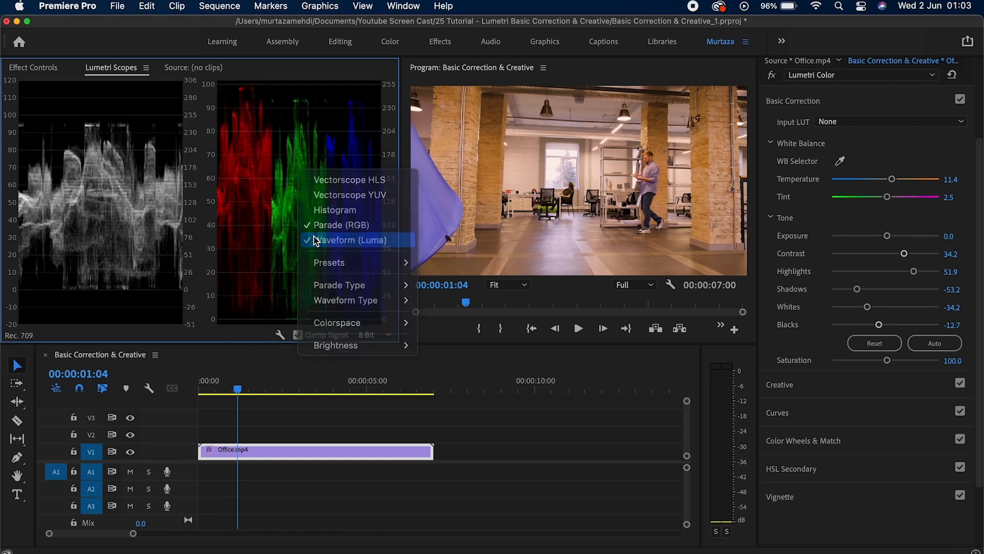
pyautogui.click(316, 240)
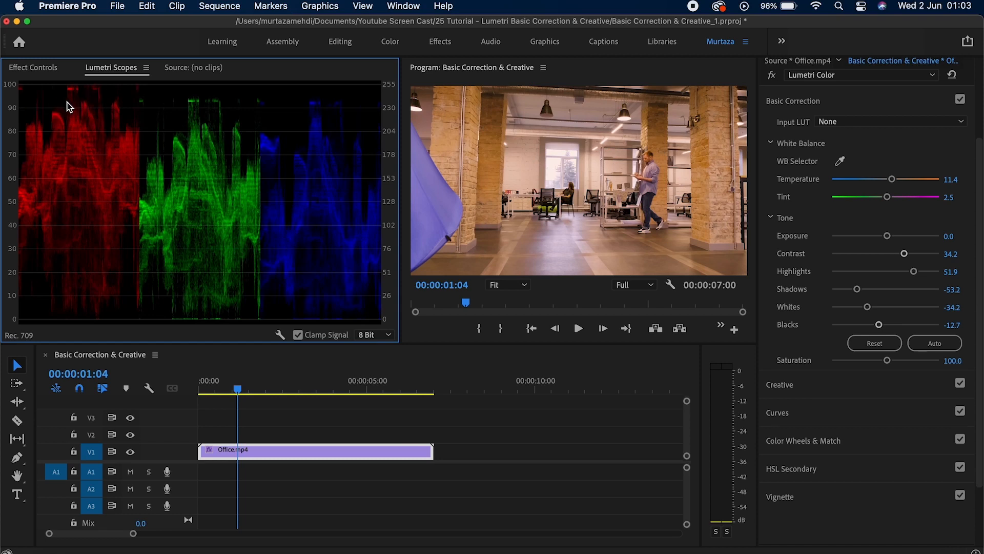
# Set Temperature to 2.5 and Tint to -3.8, and compare the graded and original picture by bypassing and re-enabling Lumetri Color
pyautogui.moveTo(892, 179); pyautogui.dragTo(884, 200)
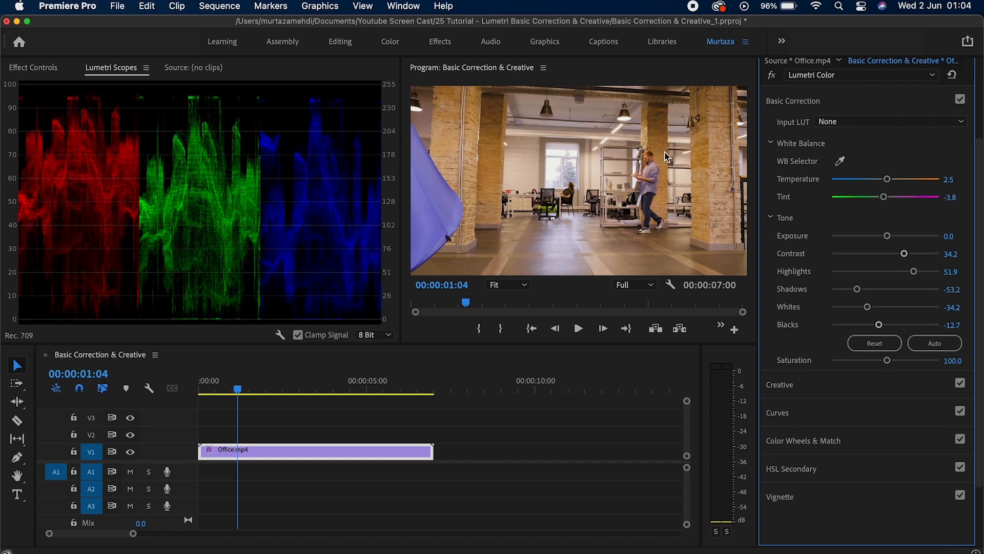
pyautogui.click(773, 76)
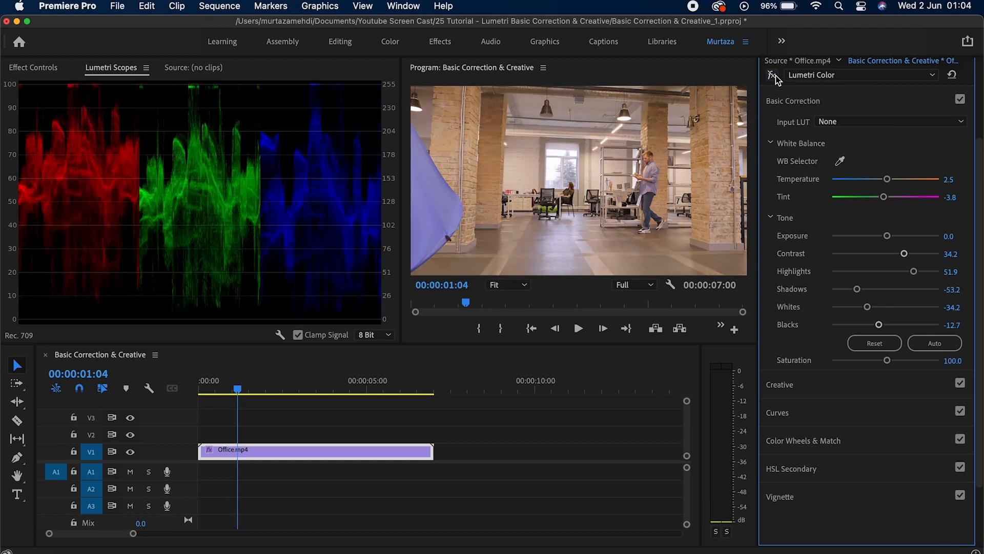
pyautogui.click(774, 75)
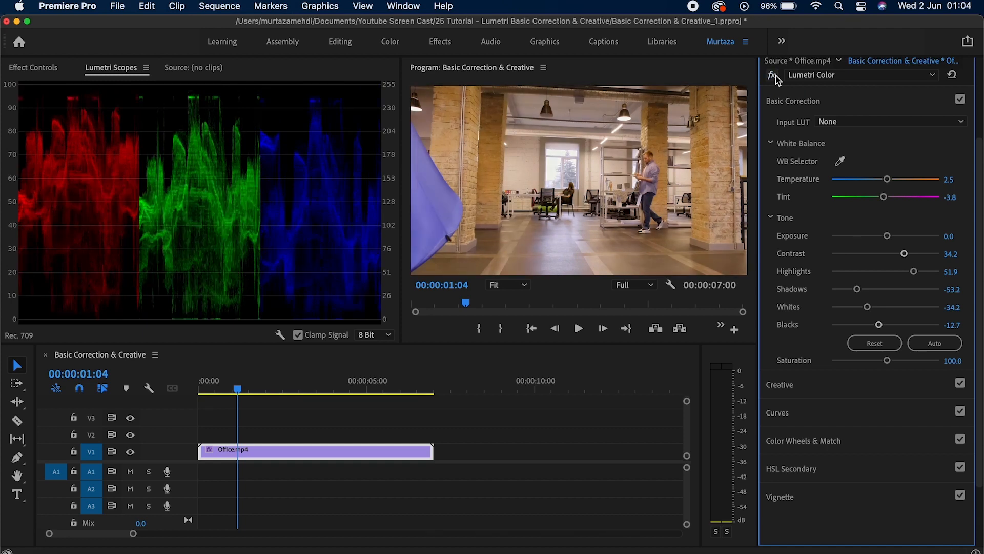
pyautogui.click(774, 76)
pyautogui.click(774, 75)
# Reset all Tone values of Office.mp4 along with its Tint and Temperature to 0.0
pyautogui.click(886, 349)
pyautogui.doubleClick(886, 197)
pyautogui.doubleClick(887, 179)
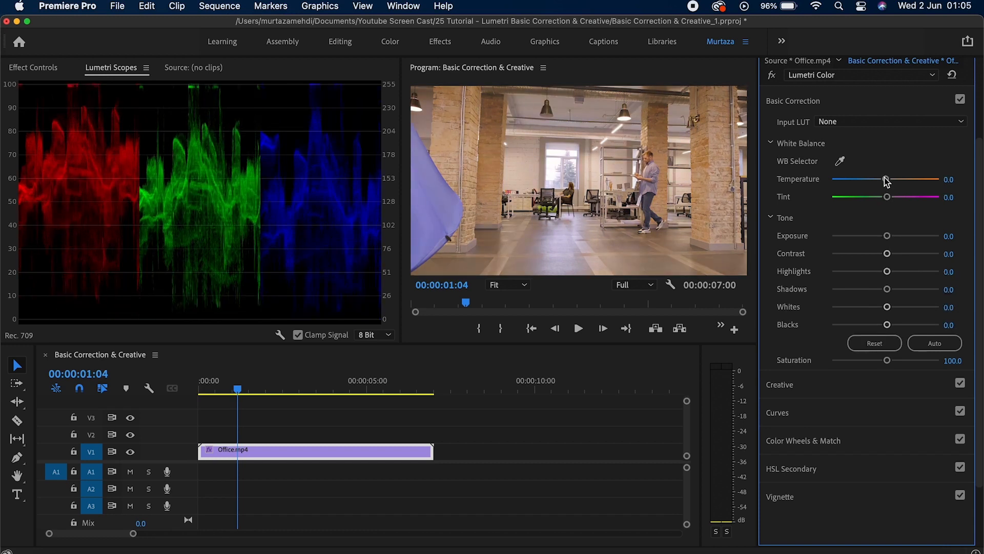
# Try the Auto tone correction on Office.mp4, comparing before and after with Lumetri Color bypassed, and reset the Tone values
pyautogui.click(959, 343)
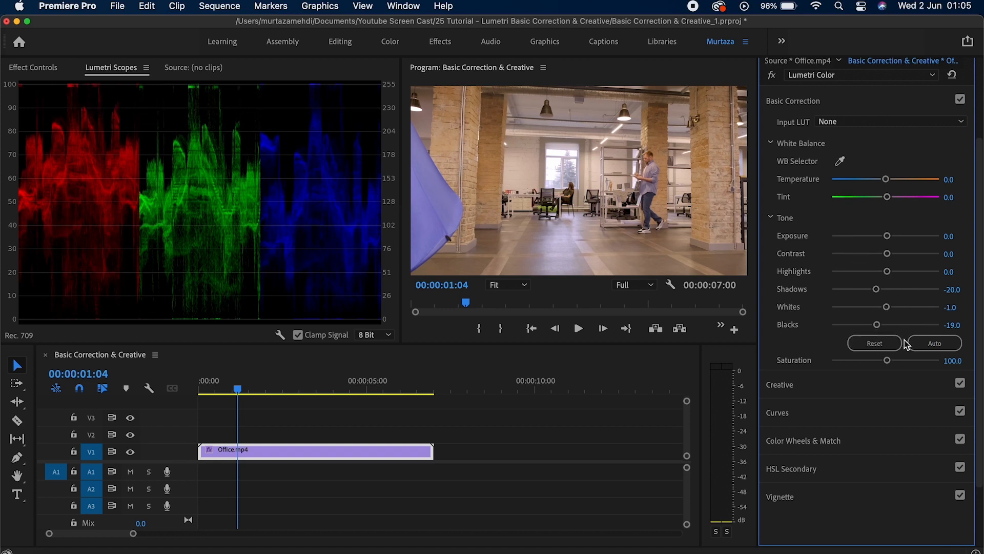
pyautogui.click(771, 76)
pyautogui.click(772, 76)
pyautogui.click(772, 76)
pyautogui.click(772, 76)
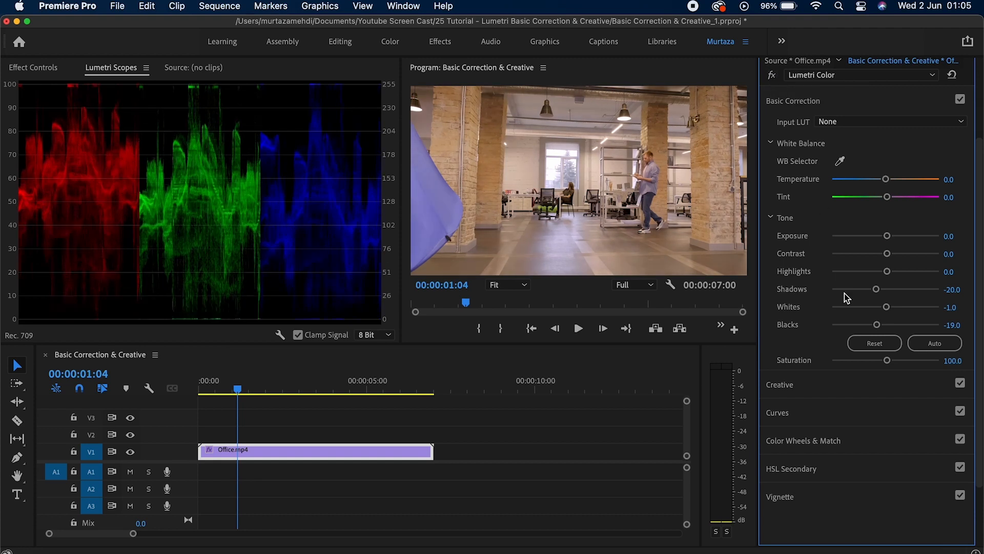
pyautogui.click(871, 343)
# Switch the Lumetri Scopes display from Parade (RGB) to Vectorscope YUV only
pyautogui.scroll(-3, 978, 345)
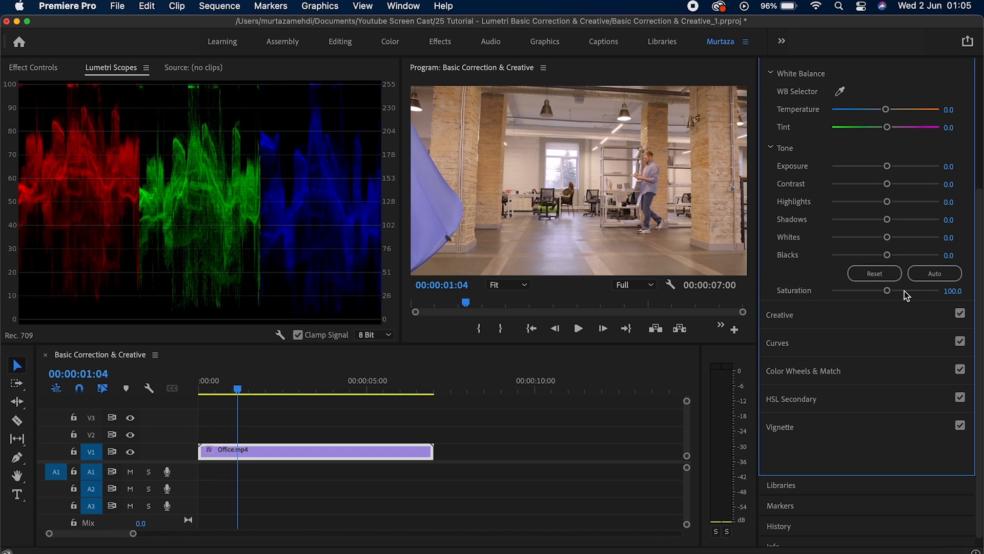
pyautogui.rightClick(292, 213)
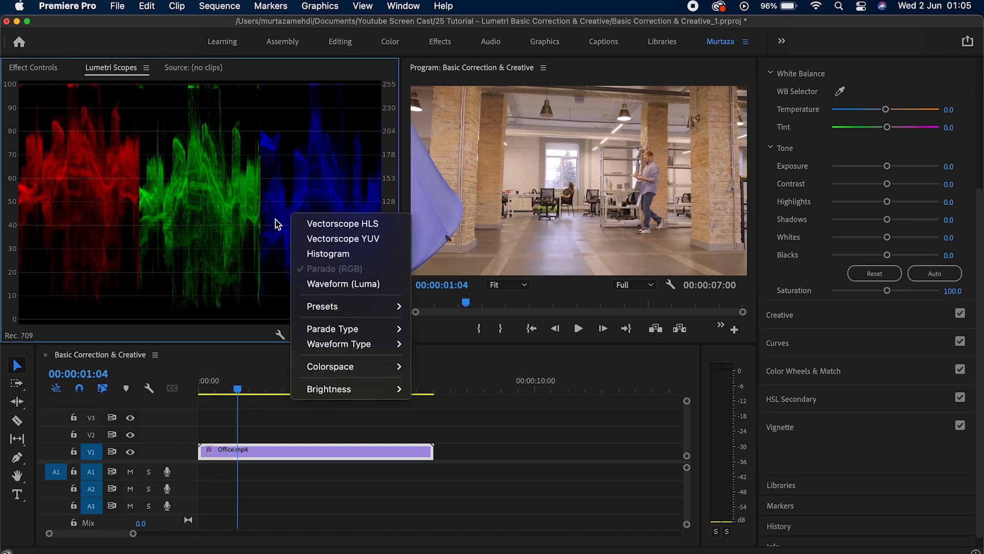
pyautogui.click(320, 238)
pyautogui.rightClick(317, 196)
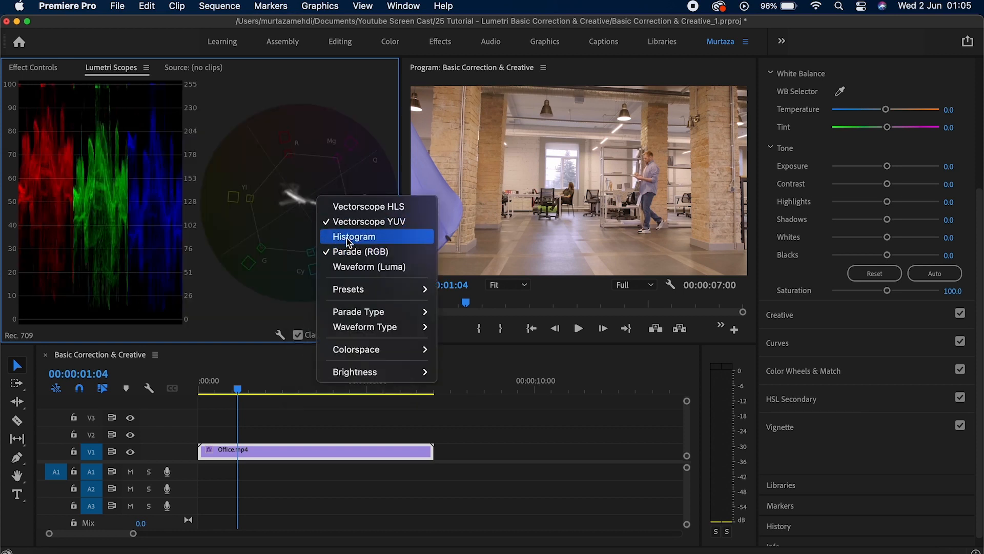
pyautogui.click(288, 205)
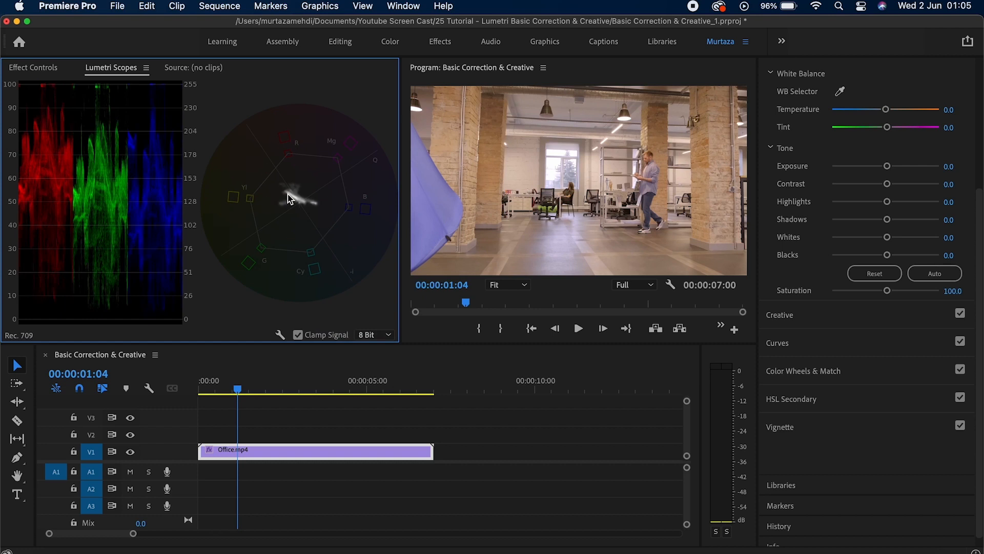
pyautogui.rightClick(290, 192)
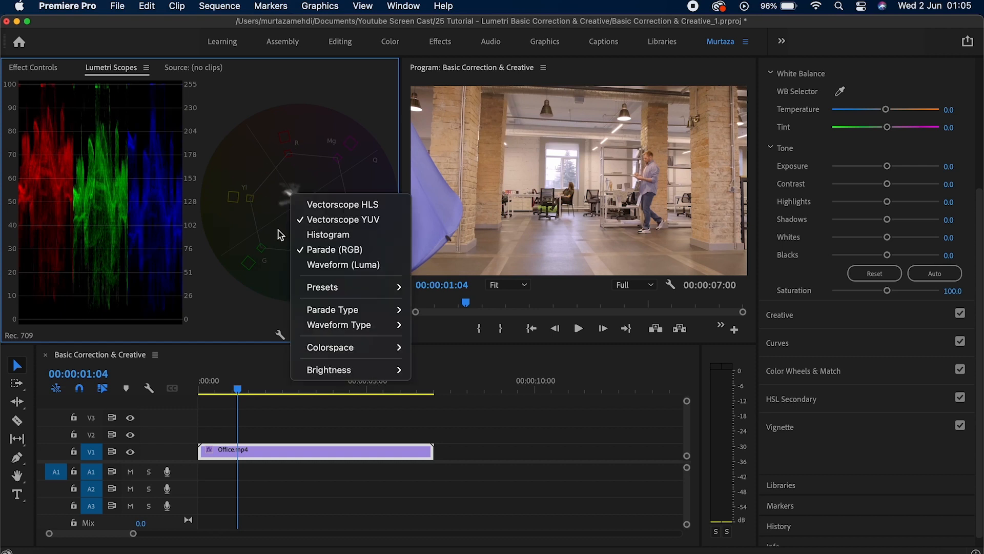
pyautogui.click(319, 250)
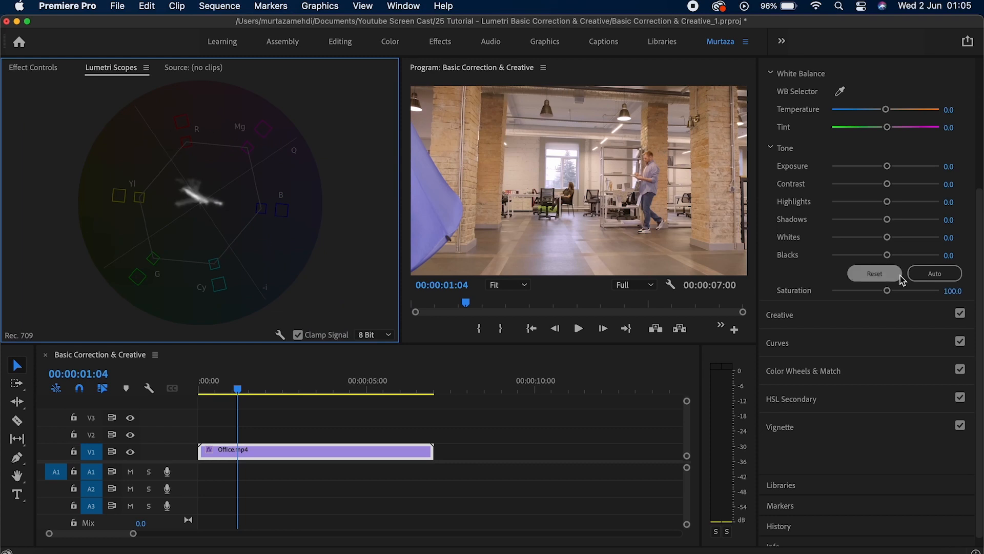
# Try a Saturation of 48.1 on Office.mp4 and reset it to 100.0
pyautogui.moveTo(887, 290)
pyautogui.mouseDown()
pyautogui.moveTo(922, 292)
pyautogui.moveTo(845, 294)
pyautogui.moveTo(859, 296)
pyautogui.mouseUp()
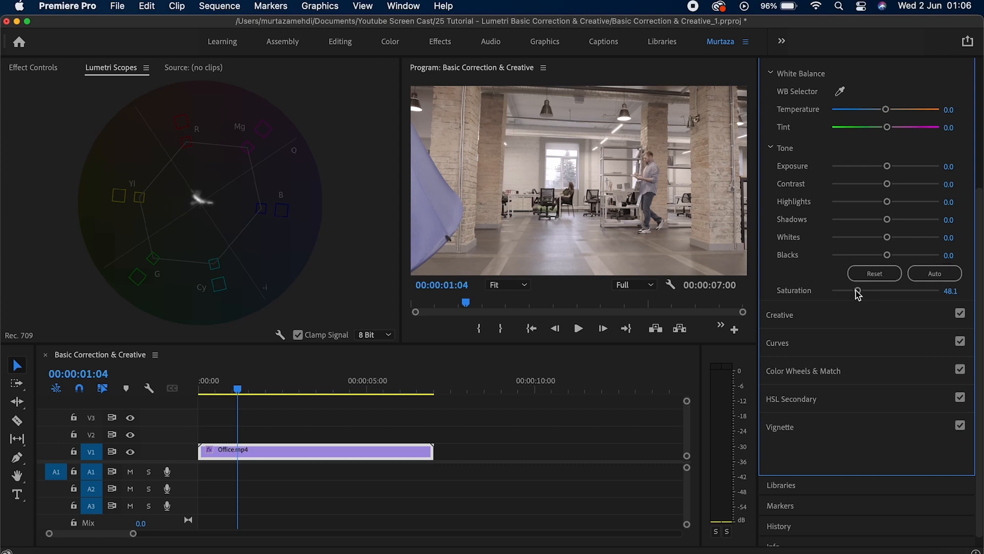
pyautogui.doubleClick(857, 291)
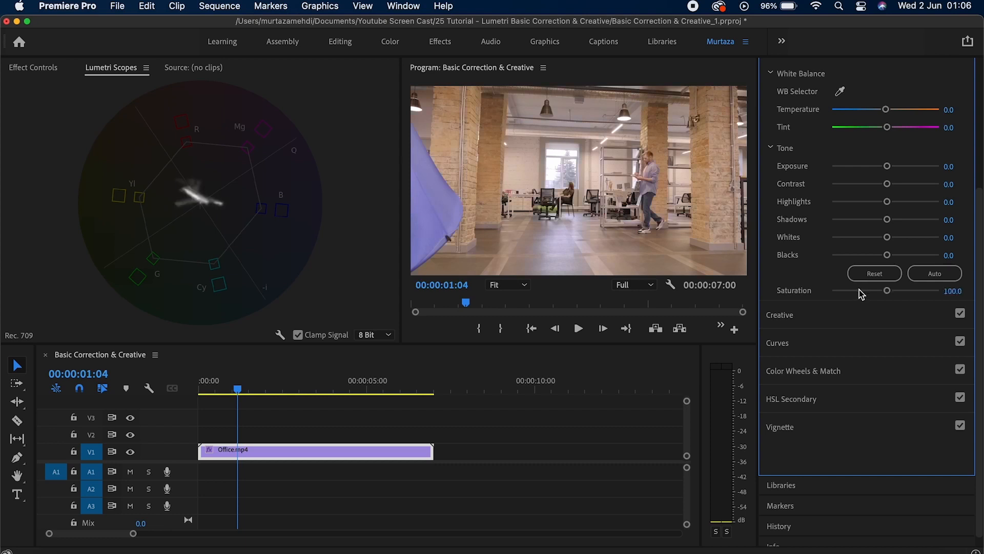
# Collapse the Basic Correction settings and expand the Creative section of Lumetri Color
pyautogui.moveTo(981, 295); pyautogui.dragTo(981, 200)
pyautogui.click(870, 163)
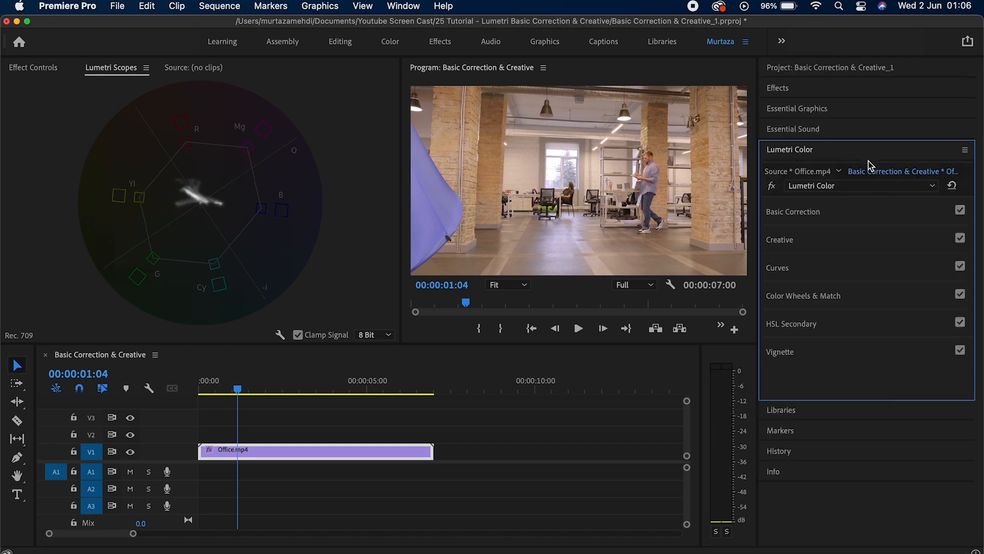
pyautogui.click(838, 239)
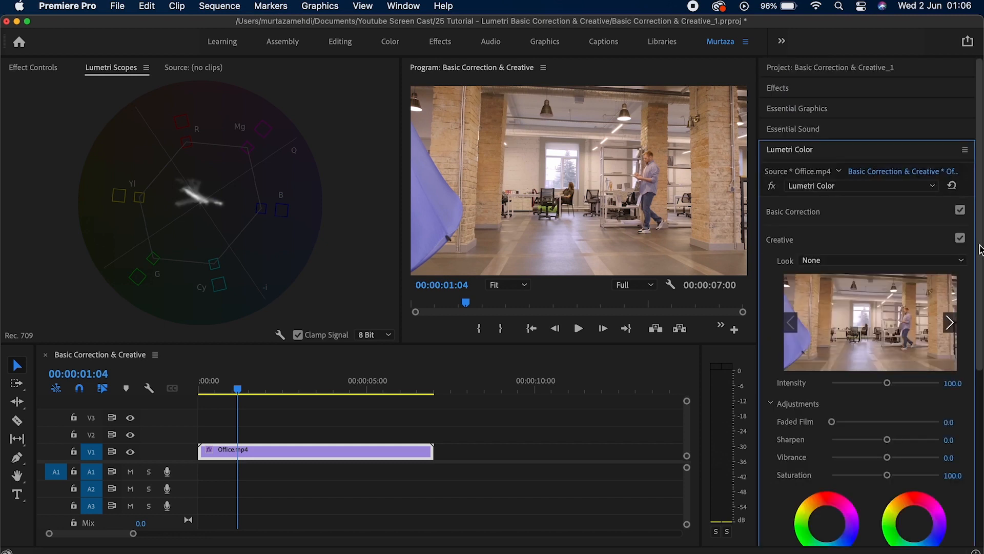
pyautogui.moveTo(980, 250); pyautogui.dragTo(981, 312)
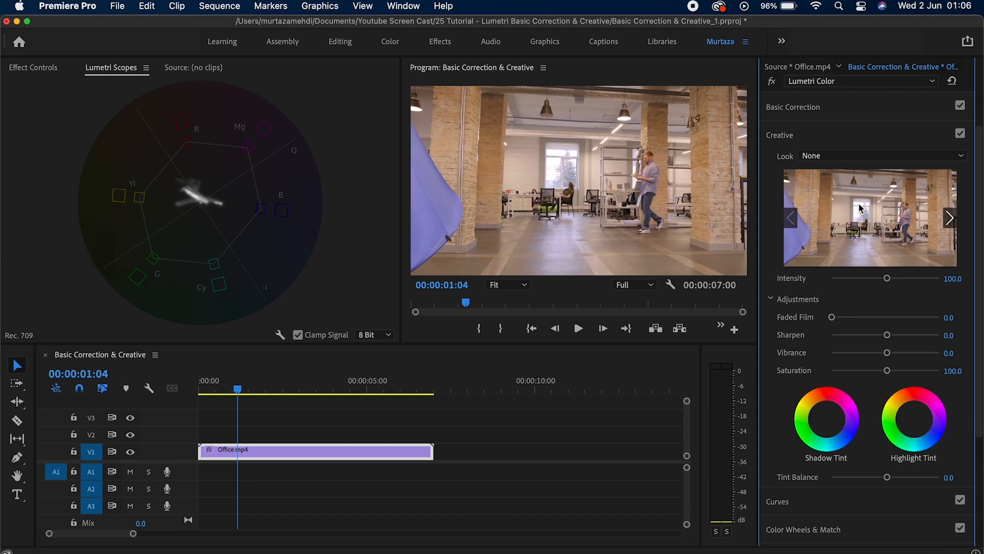
# Apply the SL BLUE COLD look to Office.mp4 and try its Intensity at 0.0 before restoring it to 100.0
pyautogui.click(960, 159)
pyautogui.click(960, 161)
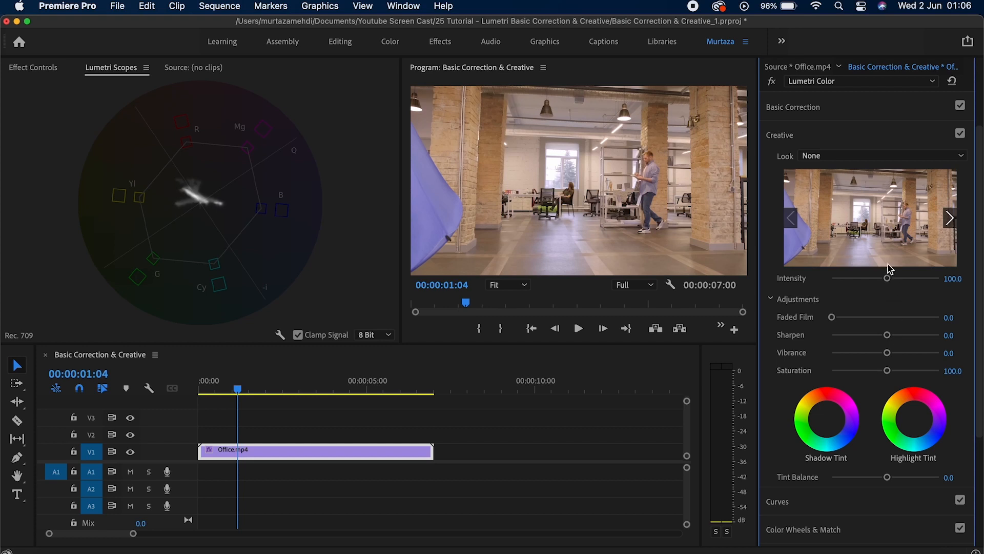
pyautogui.click(965, 161)
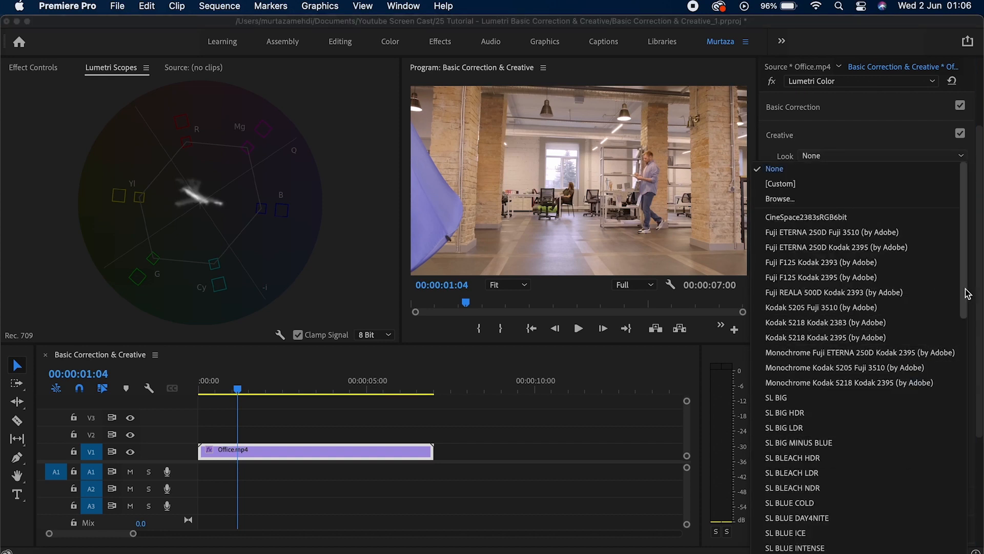
pyautogui.moveTo(968, 293); pyautogui.dragTo(963, 333)
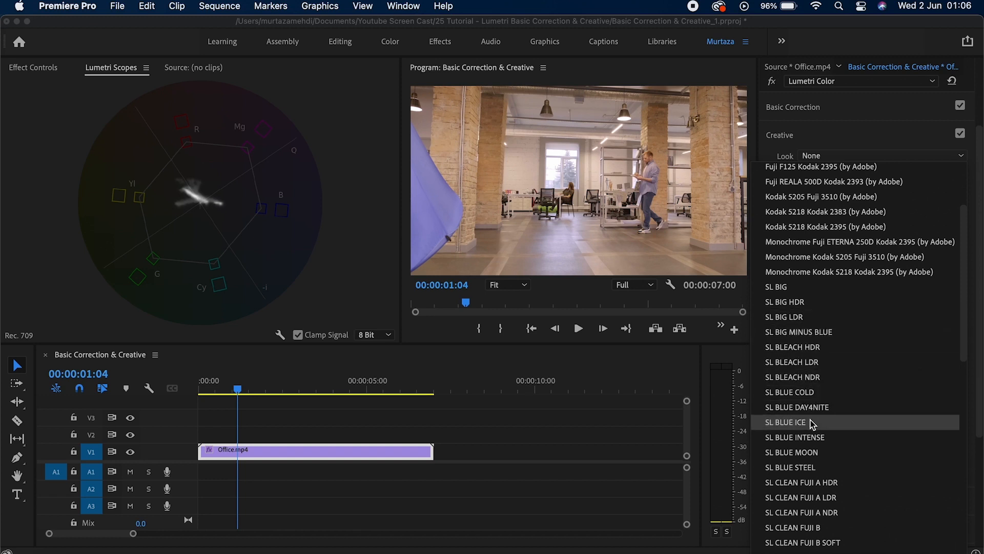
pyautogui.click(811, 392)
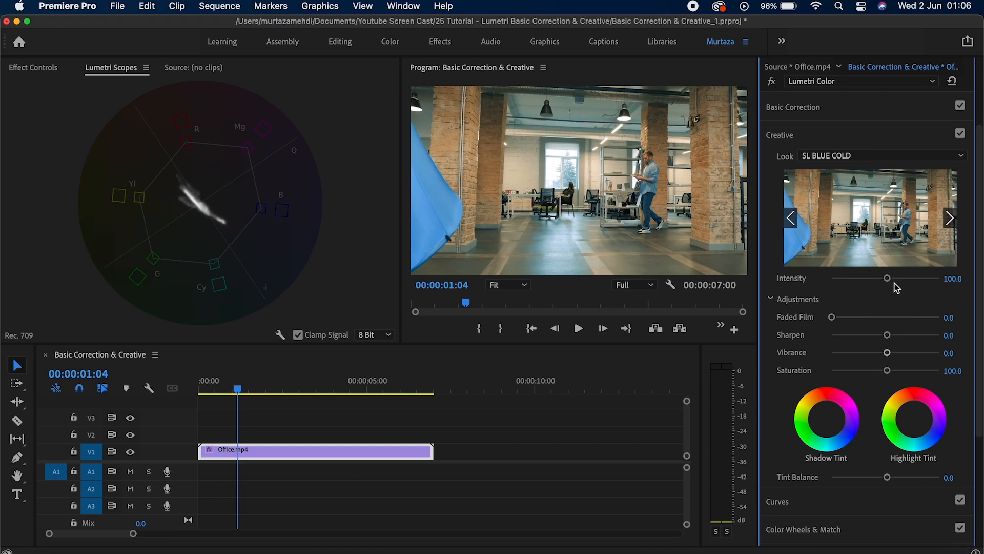
pyautogui.moveTo(888, 282)
pyautogui.mouseDown()
pyautogui.moveTo(943, 281)
pyautogui.moveTo(814, 281)
pyautogui.moveTo(877, 282)
pyautogui.moveTo(831, 280)
pyautogui.mouseUp()
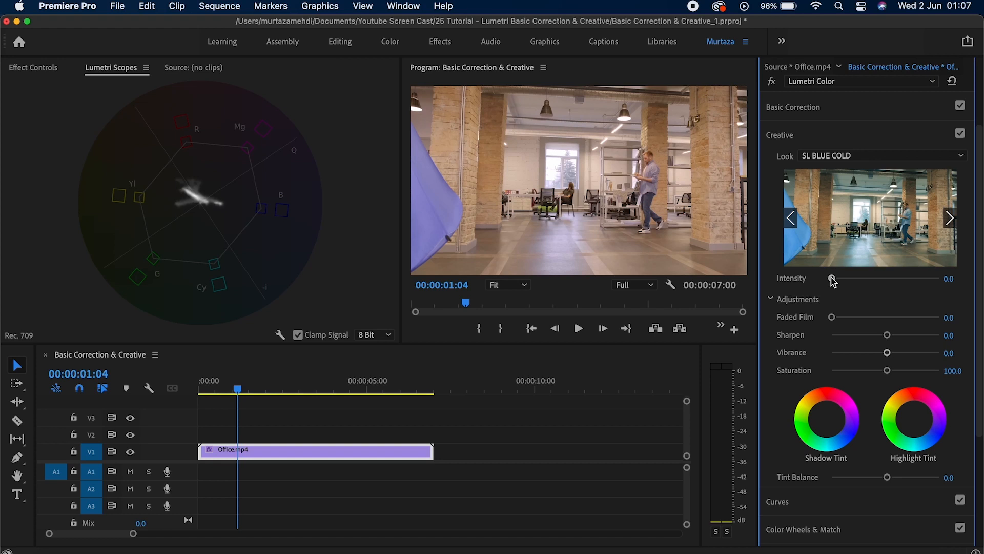
pyautogui.moveTo(833, 282); pyautogui.dragTo(880, 285)
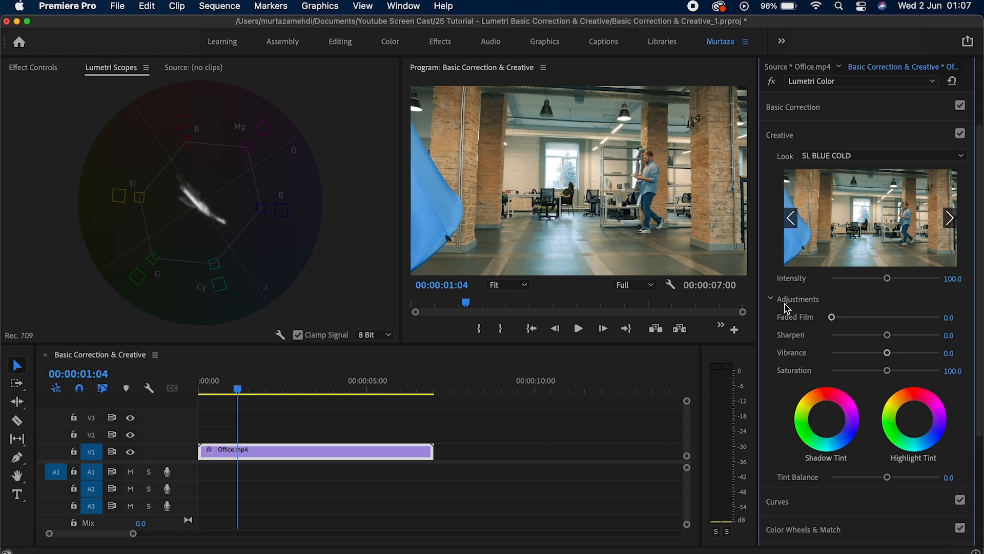
# Try Faded Film at 100.0 and Sharpen at both extremes in the Creative adjustments, resetting each to 0.0
pyautogui.moveTo(832, 318); pyautogui.dragTo(941, 318)
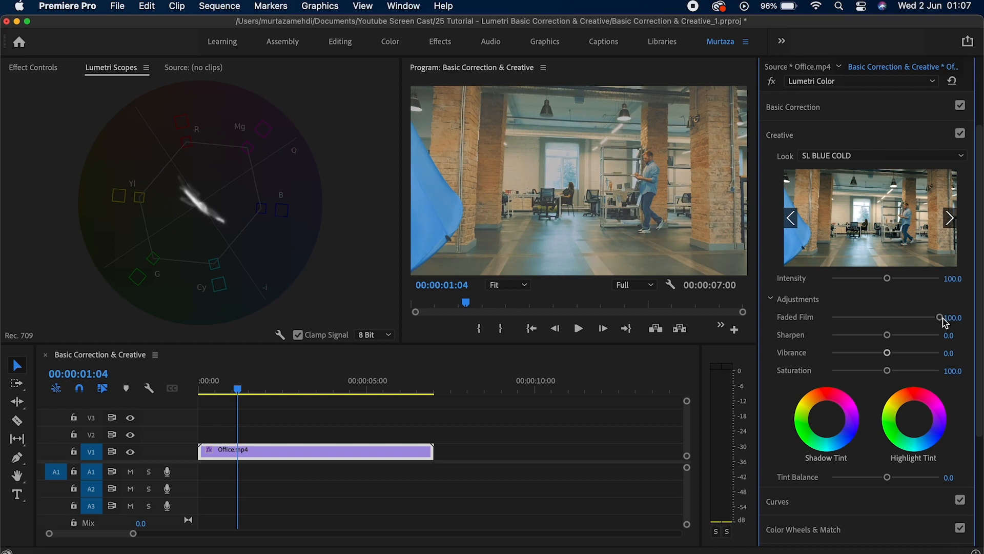
pyautogui.doubleClick(942, 318)
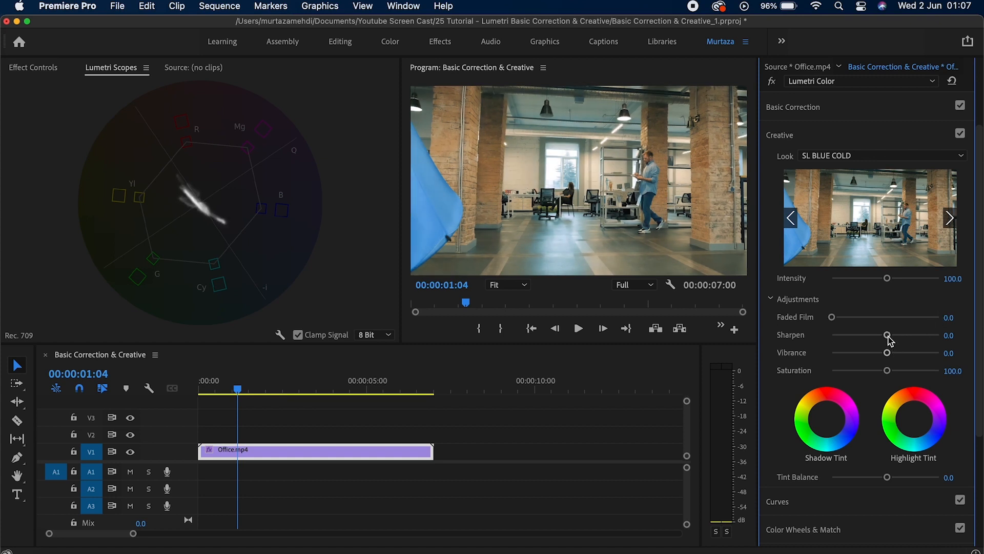
pyautogui.moveTo(887, 335)
pyautogui.mouseDown()
pyautogui.moveTo(860, 335)
pyautogui.moveTo(941, 335)
pyautogui.mouseUp()
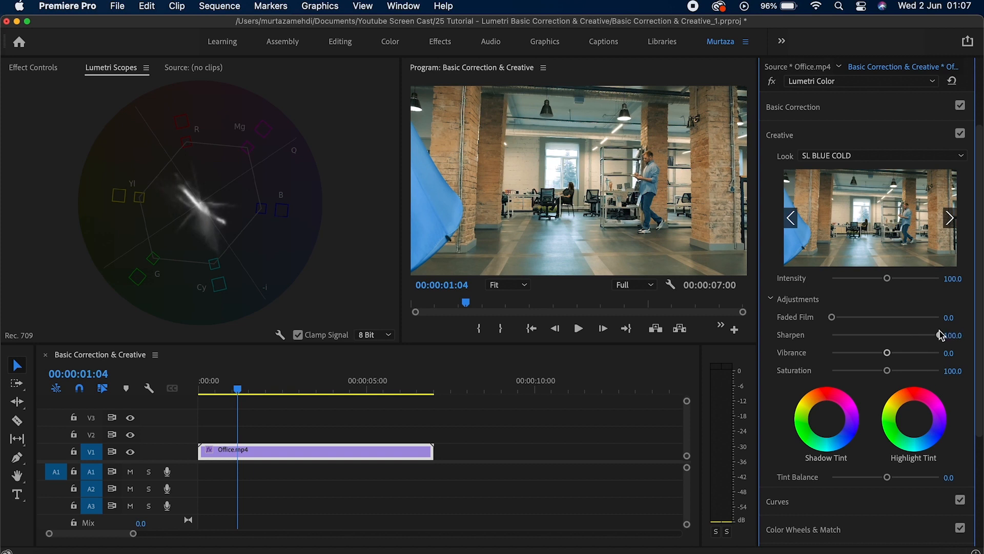
pyautogui.moveTo(939, 331)
pyautogui.mouseDown()
pyautogui.moveTo(856, 337)
pyautogui.moveTo(842, 349)
pyautogui.moveTo(842, 339)
pyautogui.mouseUp()
pyautogui.doubleClick(840, 336)
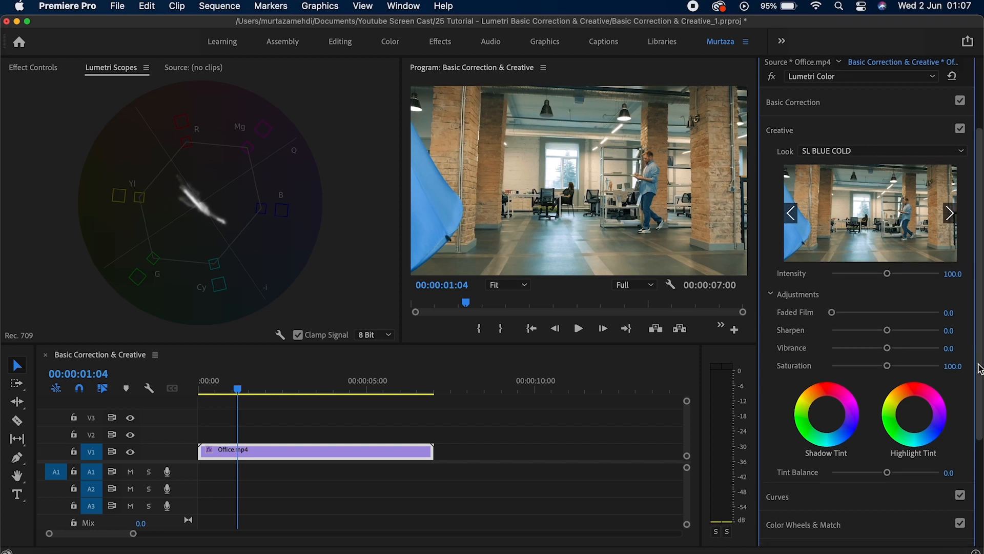
# Compare a strong Creative Saturation (200.0, 167.1) with a Vibrance of 78.5, resetting them to 100.0 and 0.0
pyautogui.scroll(-2, 977, 353)
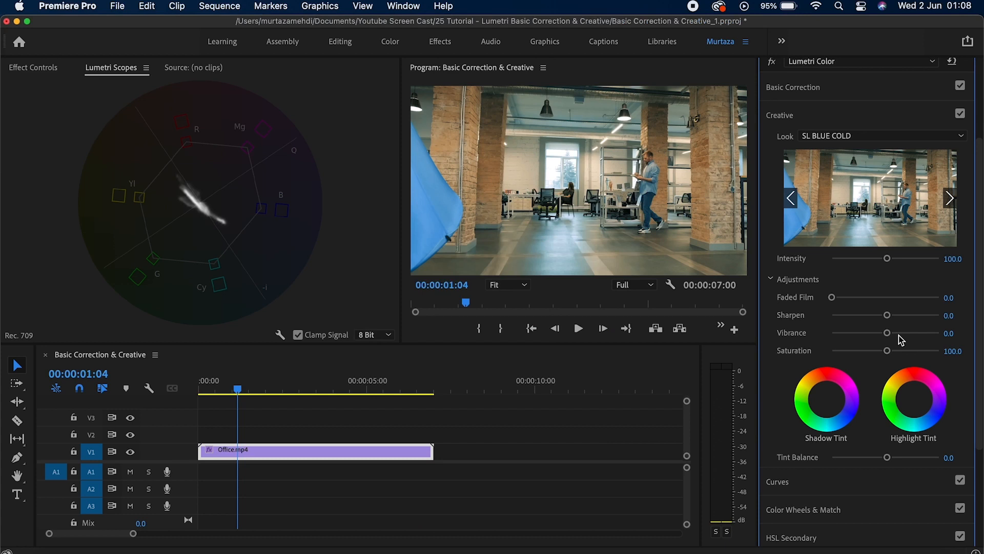
pyautogui.moveTo(887, 351); pyautogui.dragTo(956, 351)
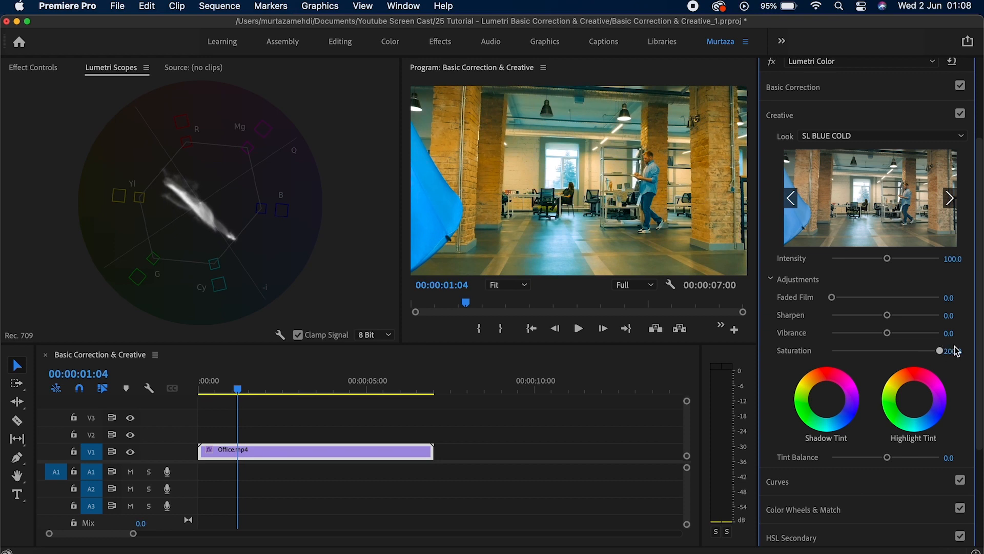
pyautogui.doubleClick(935, 352)
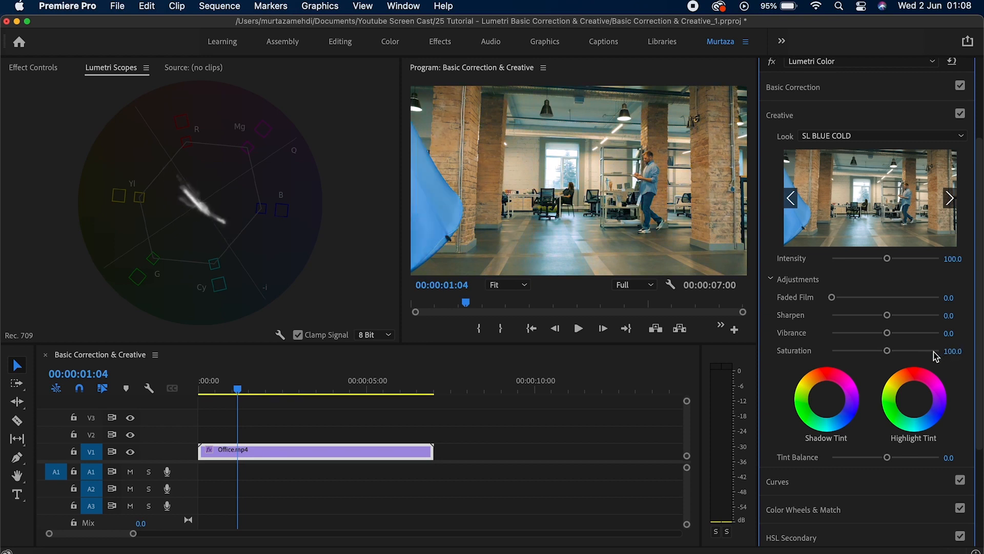
pyautogui.moveTo(887, 333)
pyautogui.mouseDown()
pyautogui.moveTo(936, 334)
pyautogui.moveTo(891, 354)
pyautogui.moveTo(922, 354)
pyautogui.mouseUp()
pyautogui.doubleClick(928, 334)
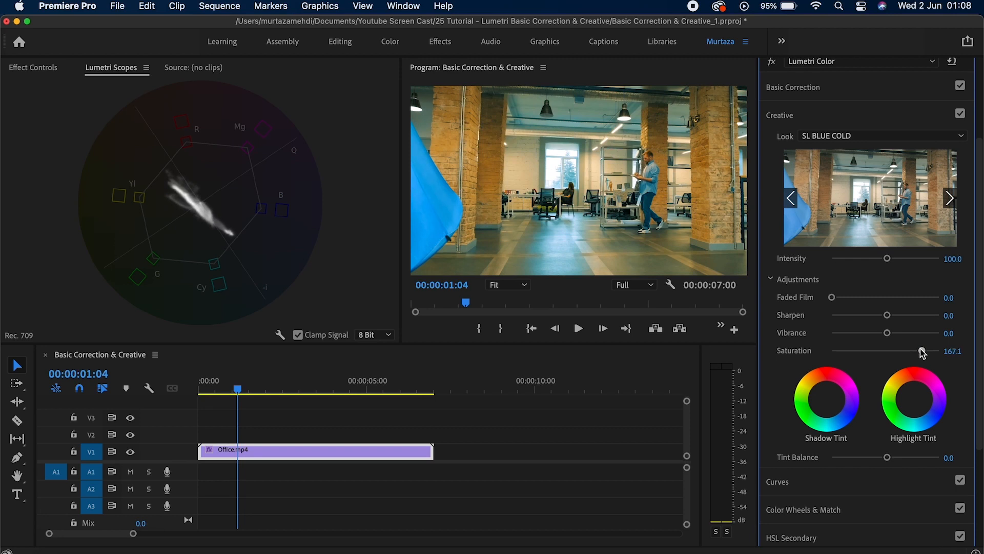
pyautogui.doubleClick(921, 351)
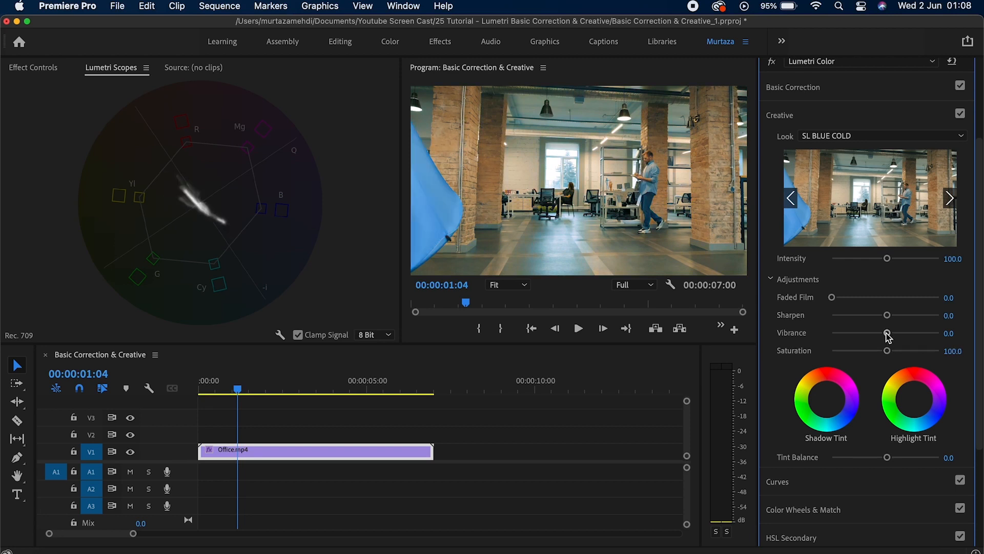
pyautogui.moveTo(887, 334); pyautogui.dragTo(929, 335)
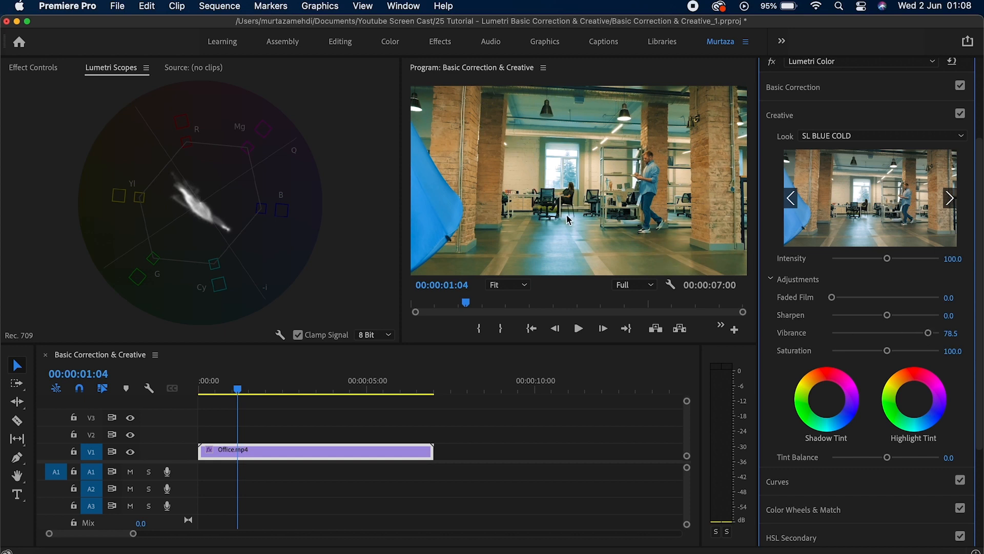
pyautogui.doubleClick(929, 333)
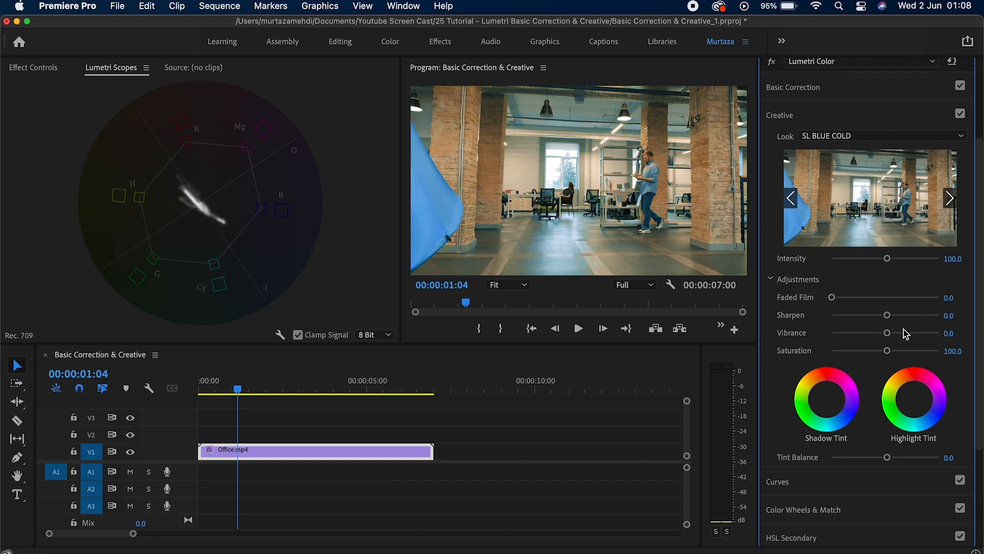
# Try a blue-magenta Shadow Tint, a pinkish Highlight Tint and a Tint Balance of 15.2, and reset all three
pyautogui.scroll(-5, 918, 328)
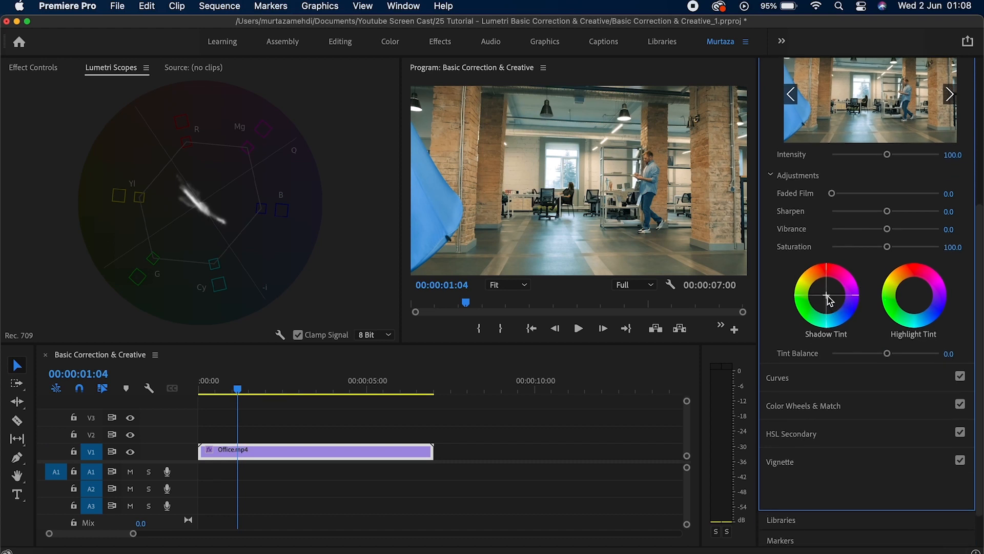
pyautogui.moveTo(827, 297); pyautogui.dragTo(831, 302)
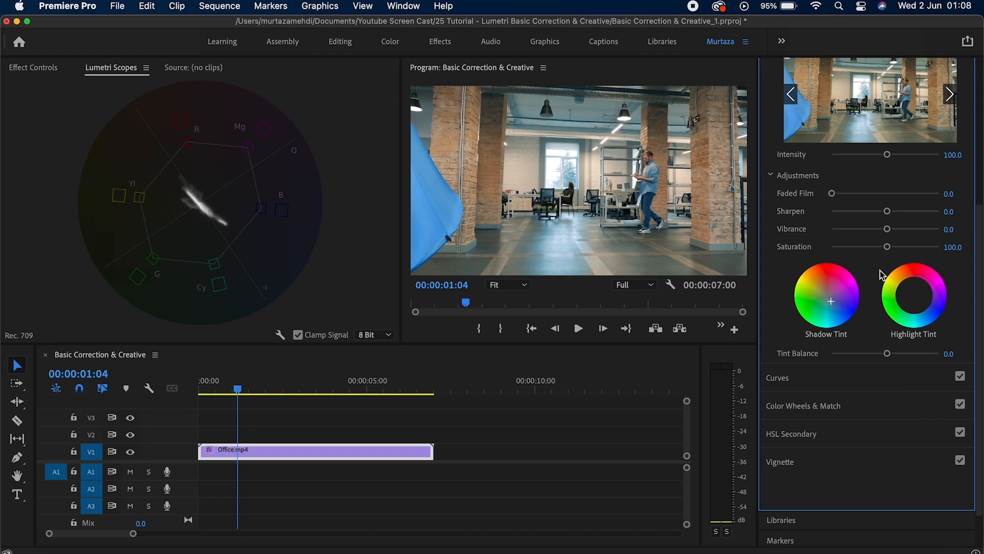
pyautogui.moveTo(915, 295); pyautogui.dragTo(920, 288)
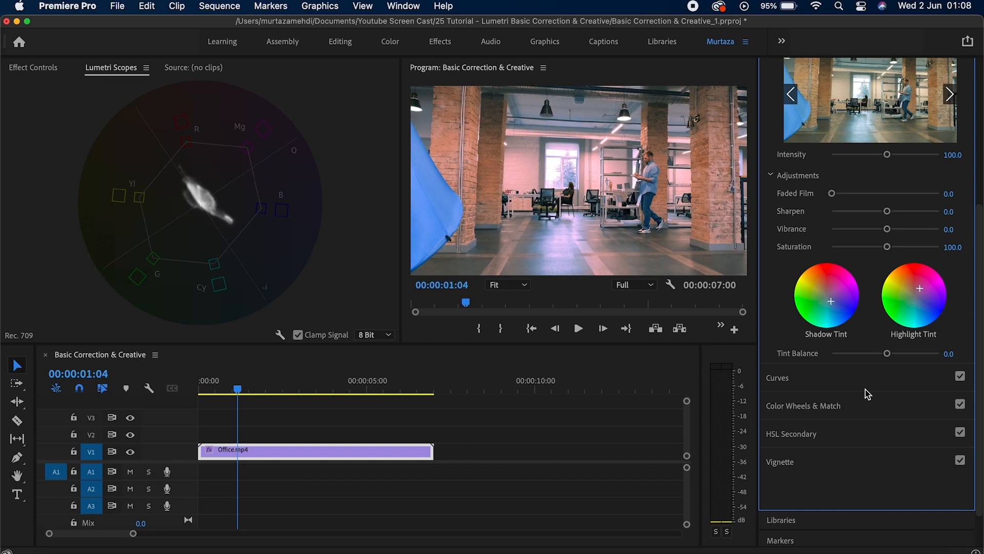
pyautogui.moveTo(887, 354)
pyautogui.mouseDown()
pyautogui.moveTo(866, 359)
pyautogui.moveTo(940, 357)
pyautogui.moveTo(829, 359)
pyautogui.moveTo(895, 358)
pyautogui.mouseUp()
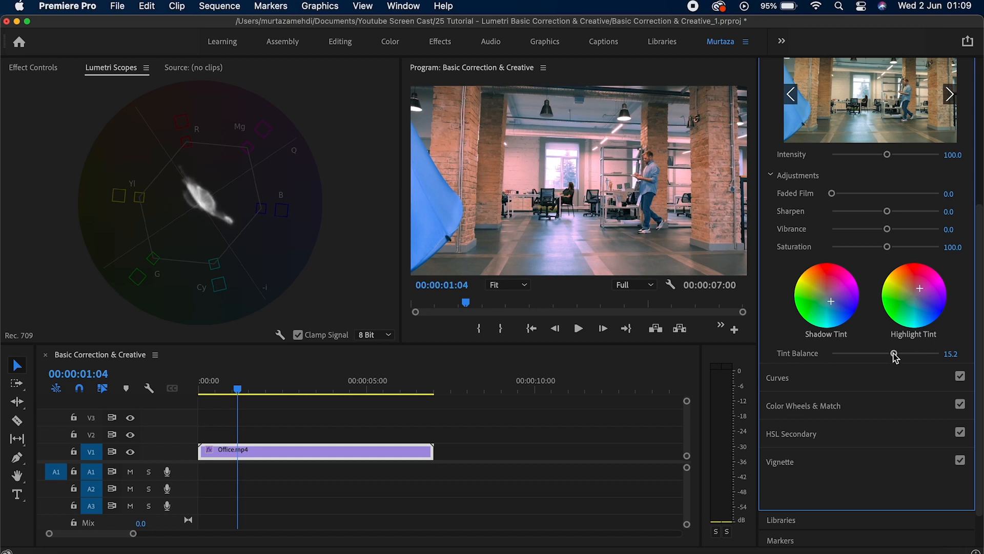
pyautogui.doubleClick(895, 355)
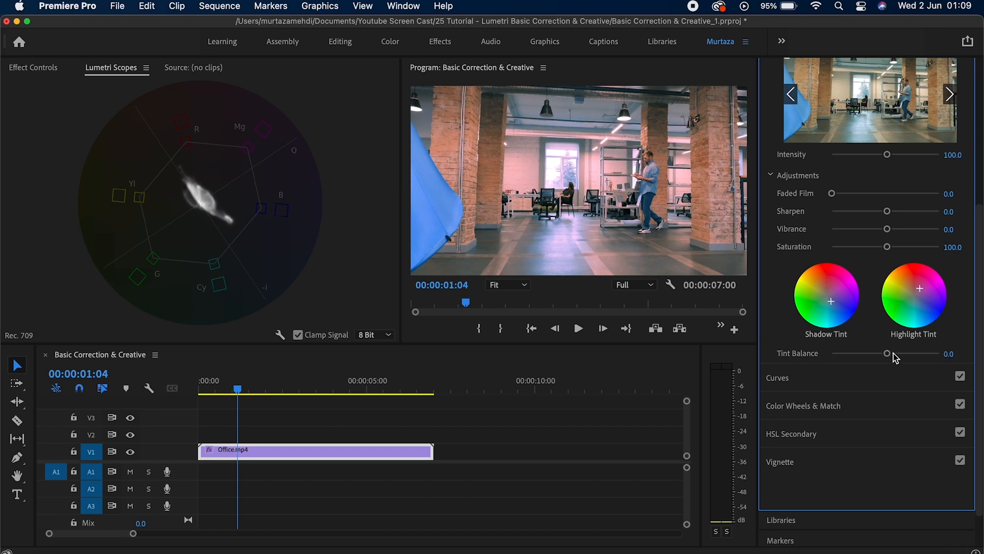
pyautogui.doubleClick(921, 294)
pyautogui.doubleClick(832, 305)
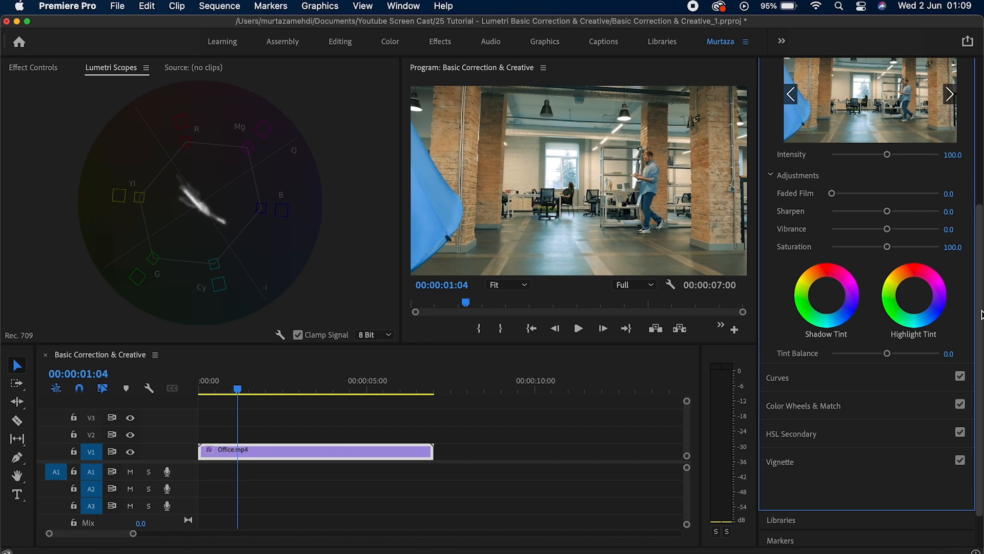
pyautogui.scroll(3, 881, 349)
pyautogui.scroll(-3, 884, 380)
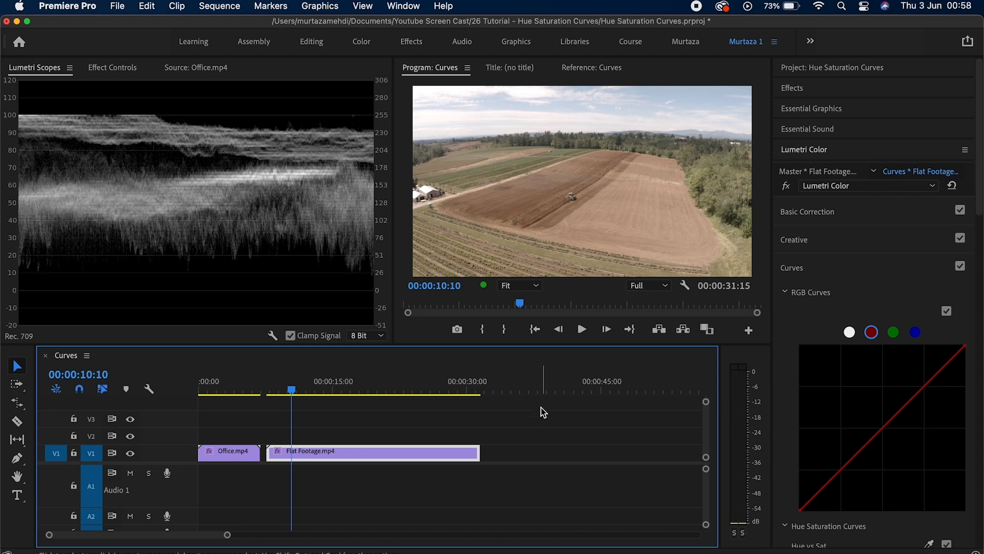
# Set Flat Footage.mp4's tone to Exposure -0.2, Contrast 35.8, Highlights 6.6, Shadows -44.5, Whites -9.5 and Blacks -13.9 in Basic Correction
pyautogui.click(816, 209)
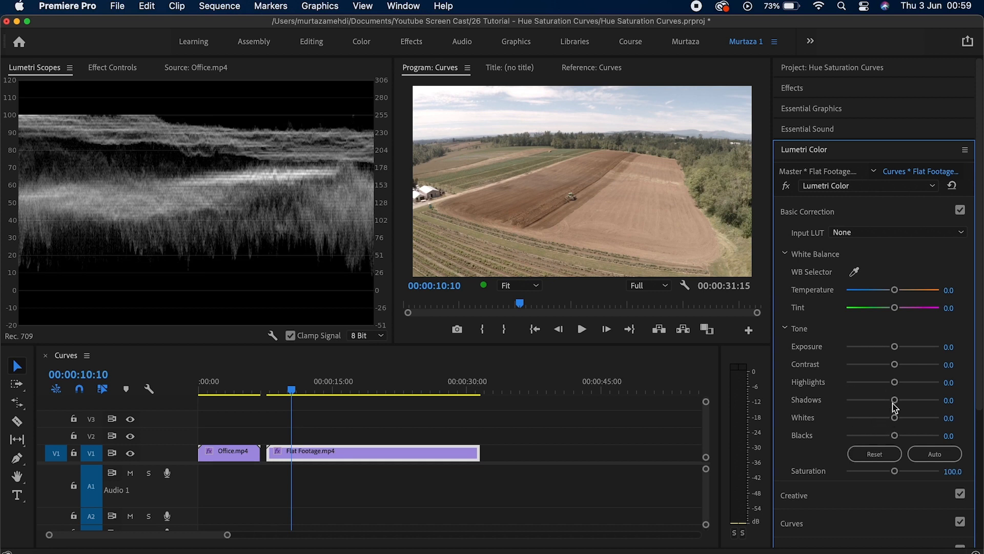
pyautogui.moveTo(895, 417); pyautogui.dragTo(889, 418)
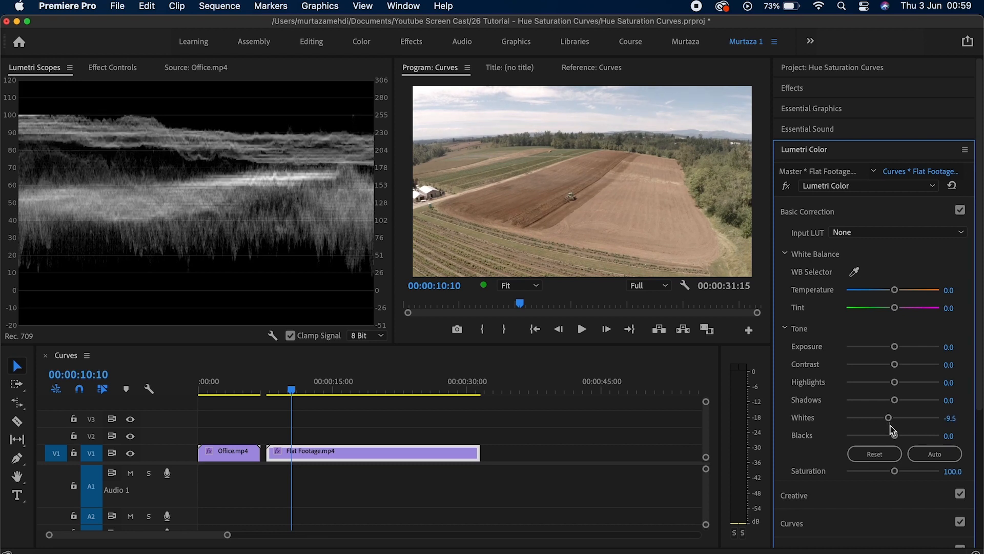
pyautogui.moveTo(895, 435); pyautogui.dragTo(886, 436)
pyautogui.moveTo(895, 400); pyautogui.dragTo(872, 401)
pyautogui.moveTo(894, 365); pyautogui.dragTo(896, 387)
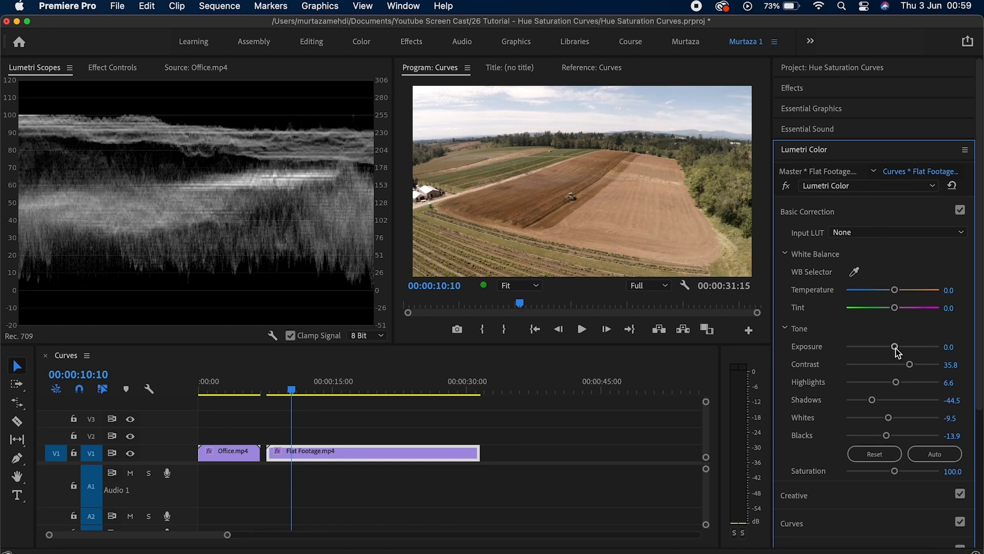
pyautogui.moveTo(894, 347); pyautogui.dragTo(891, 347)
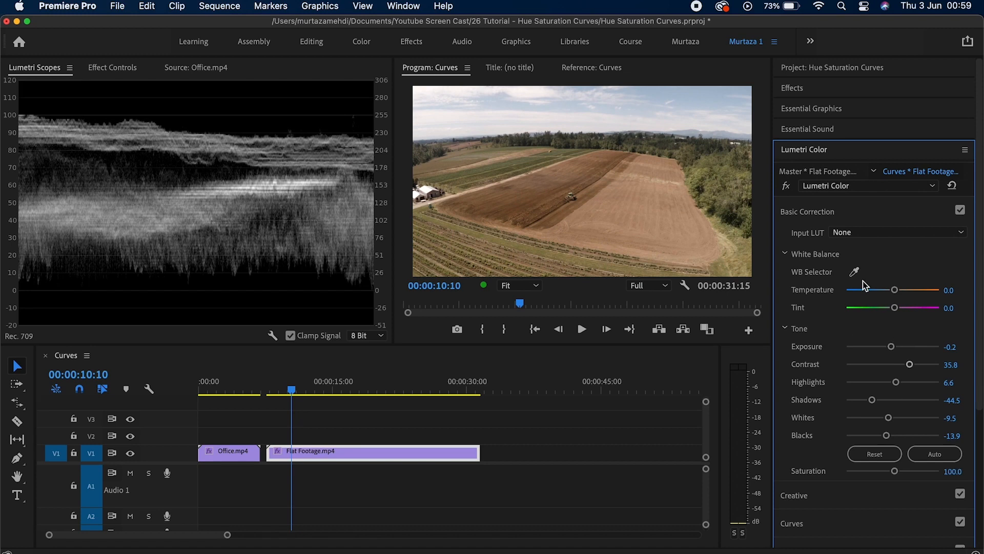
# Set Flat Footage.mp4's Temperature to 9.5 and Tint to -10.9, and compare the correction with Lumetri Color bypassed
pyautogui.moveTo(893, 290); pyautogui.dragTo(888, 308)
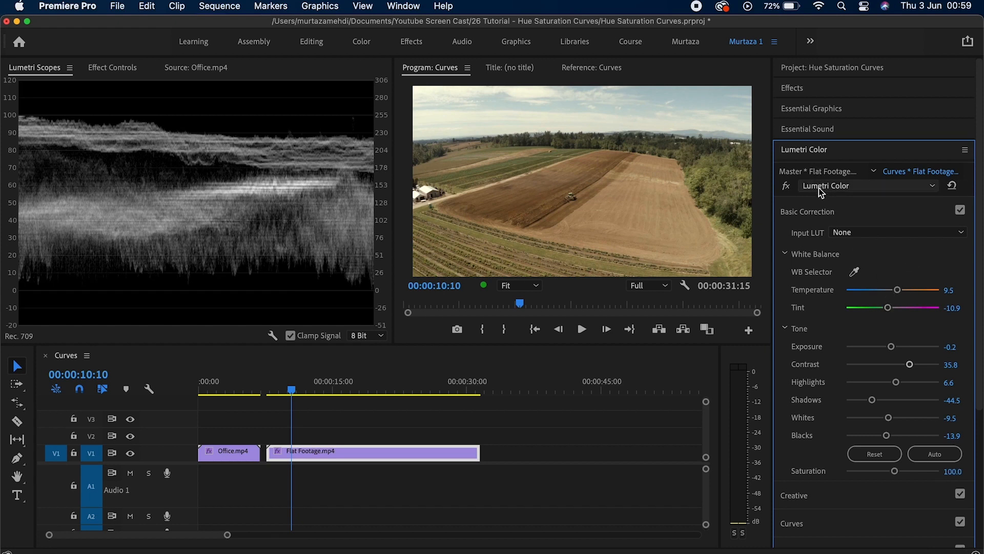
pyautogui.click(788, 187)
pyautogui.click(790, 188)
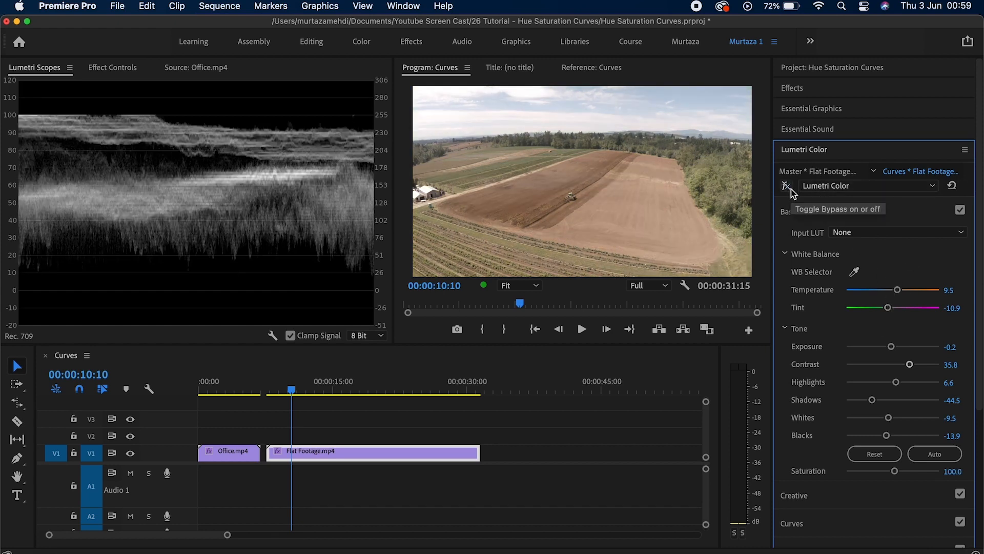
pyautogui.click(792, 189)
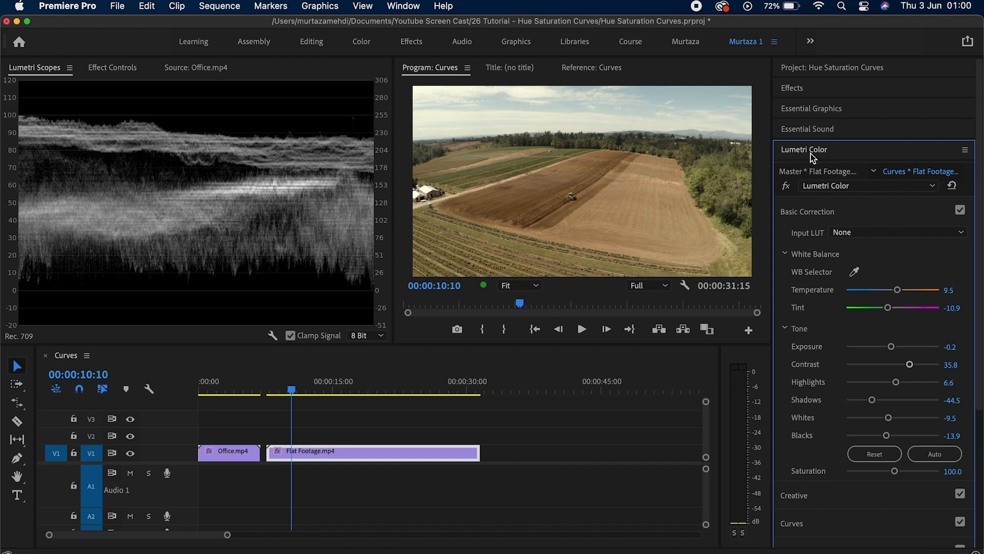
# Reset the Lumetri Color effect on Flat Footage.mp4 and collapse the Basic Correction settings
pyautogui.click(952, 186)
pyautogui.click(888, 154)
pyautogui.click(886, 154)
pyautogui.click(832, 211)
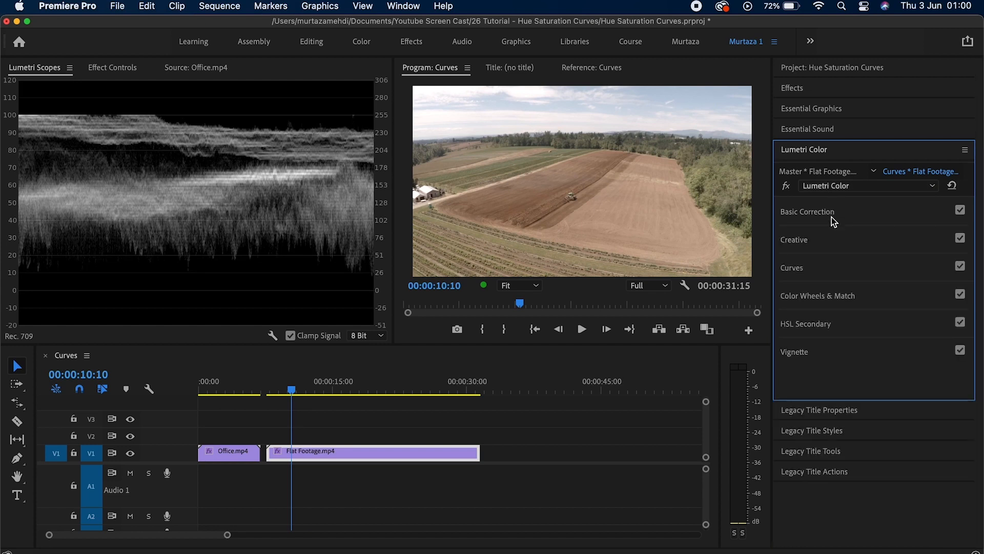
# Expand the Curves section and select the white (luma) channel of the RGB Curves
pyautogui.click(825, 256)
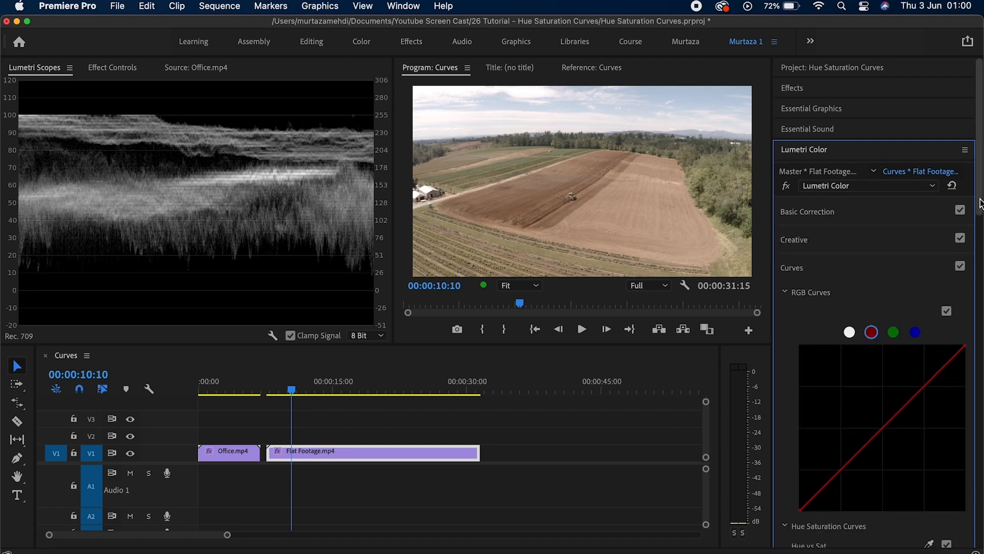
pyautogui.scroll(-5, 805, 227)
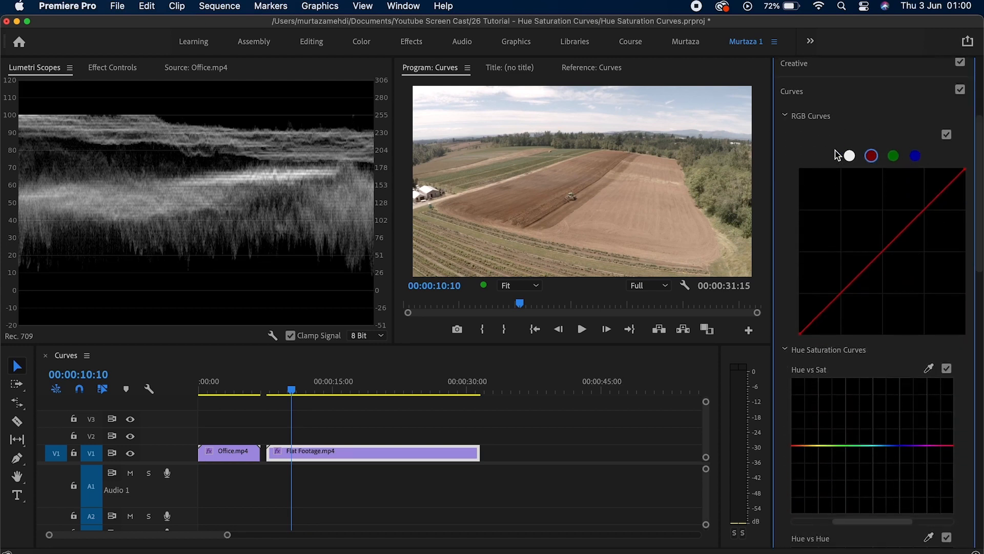
pyautogui.click(849, 157)
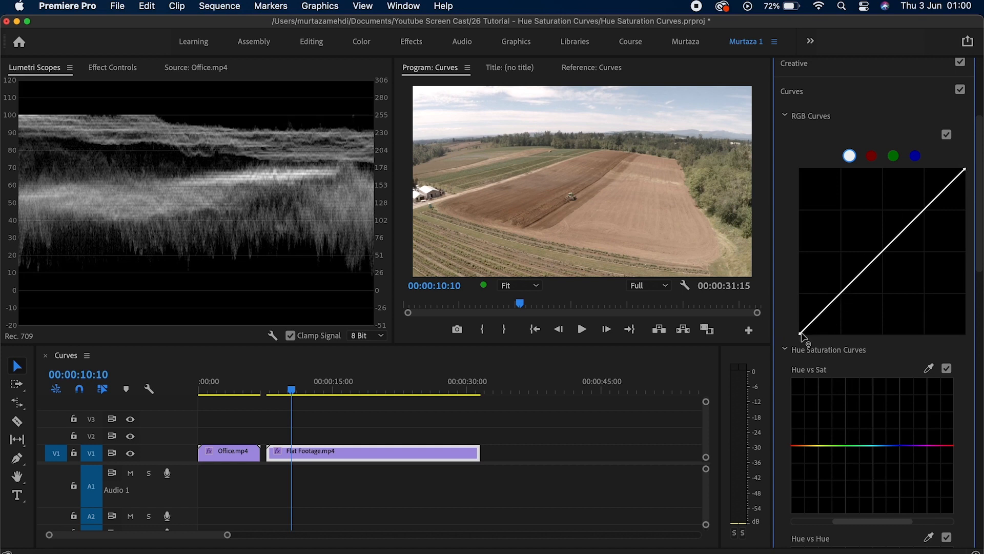
# Raise the midpoint of Flat Footage.mp4's luma curve slightly, and reset the curve to a straight line
pyautogui.click(882, 252)
pyautogui.moveTo(882, 254)
pyautogui.mouseDown()
pyautogui.moveTo(890, 259)
pyautogui.moveTo(878, 247)
pyautogui.mouseUp()
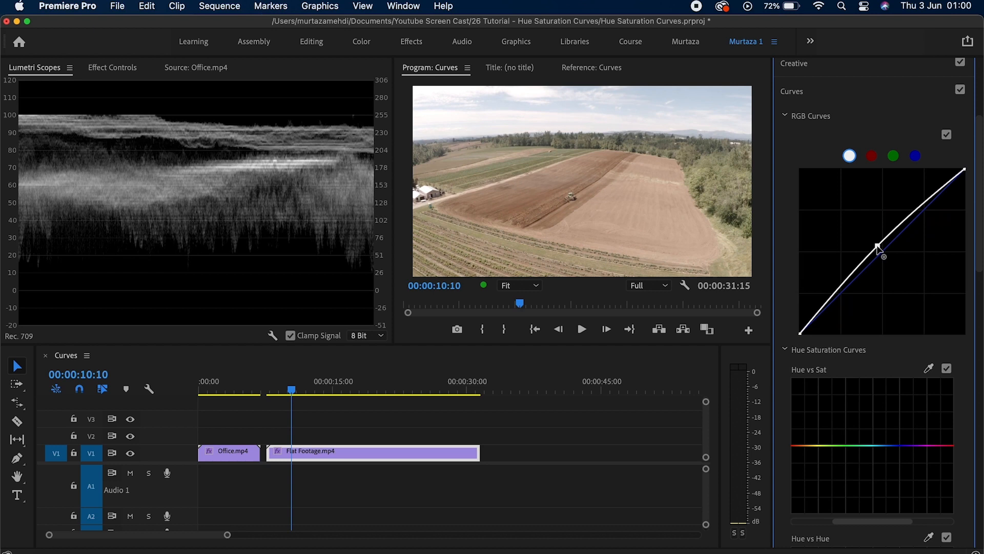
pyautogui.doubleClick(878, 247)
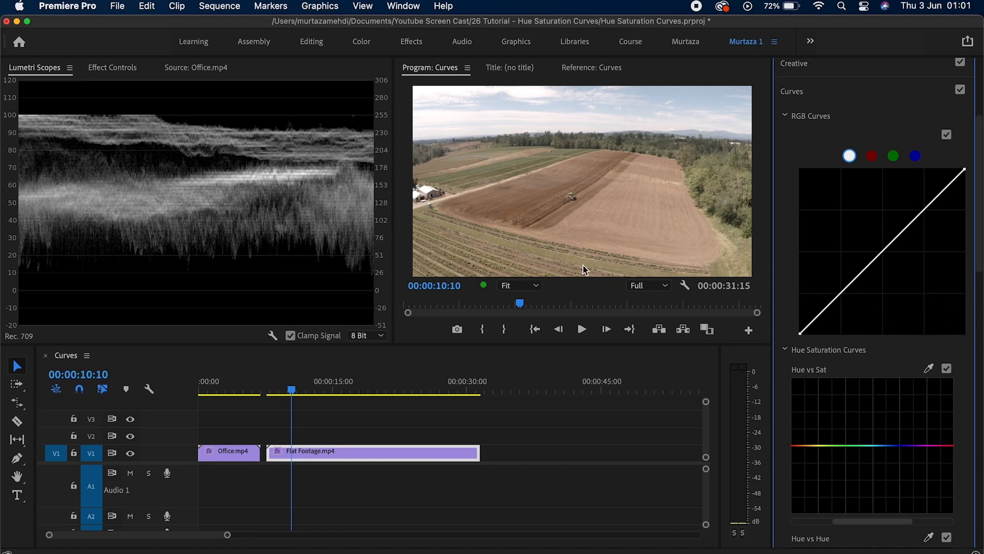
# Test the luma curve's extremes by raising its black point to maximum and lowering its white point to minimum, resetting after each
pyautogui.moveTo(801, 334); pyautogui.dragTo(801, 165)
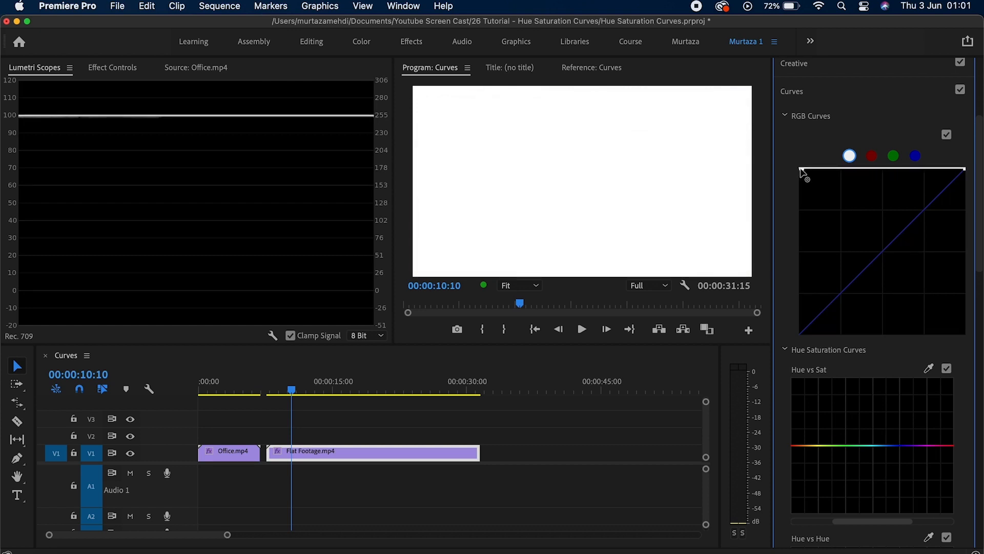
pyautogui.doubleClick(801, 169)
pyautogui.moveTo(963, 170)
pyautogui.mouseDown()
pyautogui.moveTo(975, 250)
pyautogui.moveTo(969, 345)
pyautogui.mouseUp()
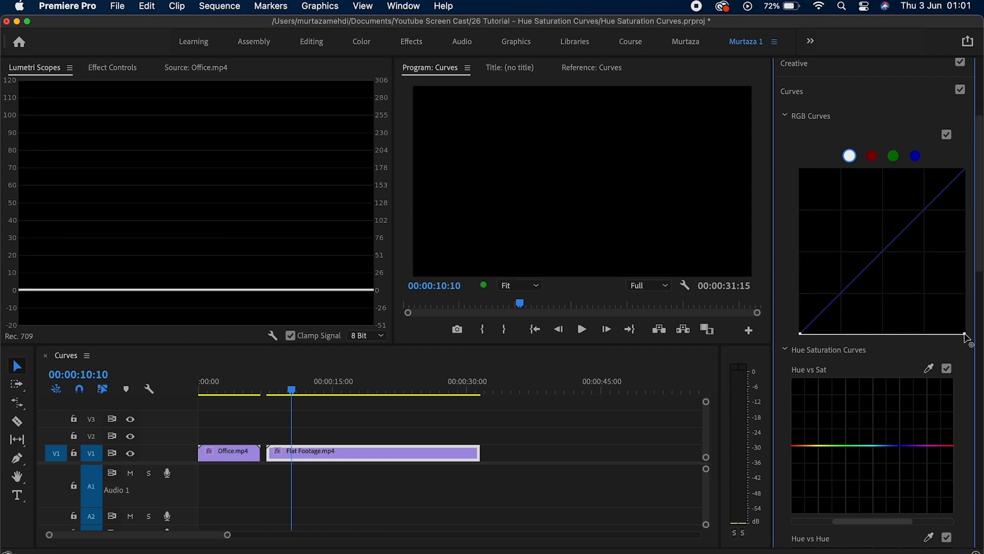
pyautogui.doubleClick(966, 337)
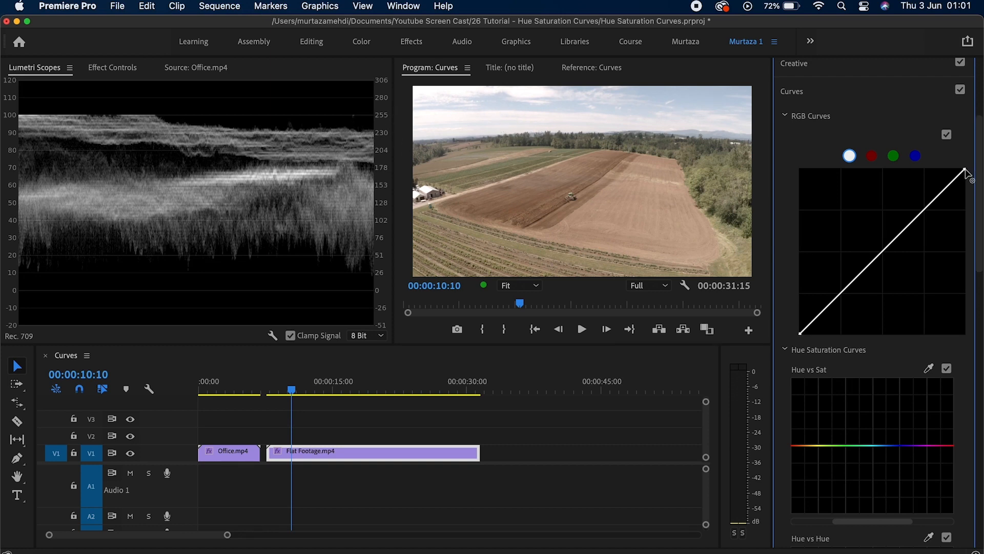
# Shape Flat Footage.mp4's luma curve by lowering the white point, moving the black point inward and pulling the upper midtones slightly down
pyautogui.moveTo(965, 171); pyautogui.dragTo(966, 189)
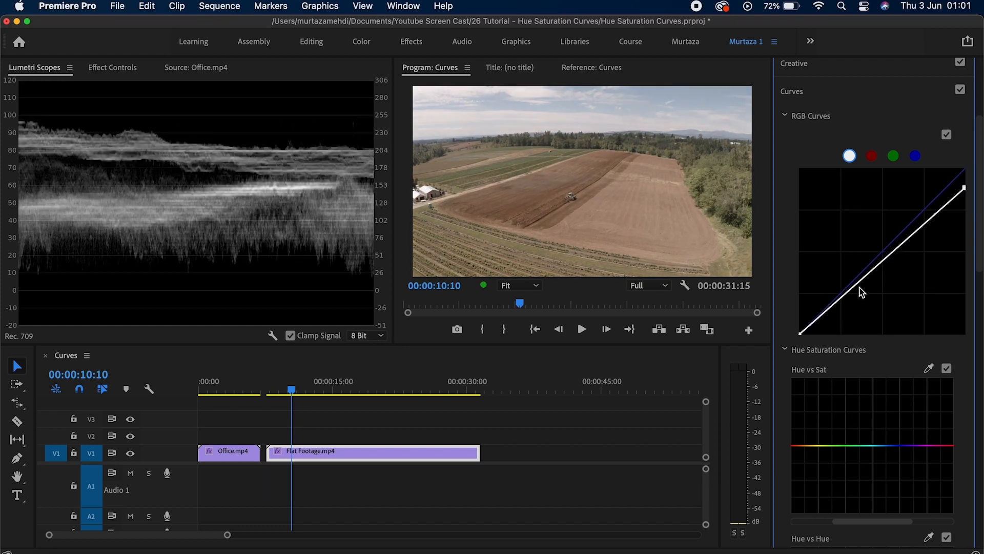
pyautogui.moveTo(801, 335); pyautogui.dragTo(819, 335)
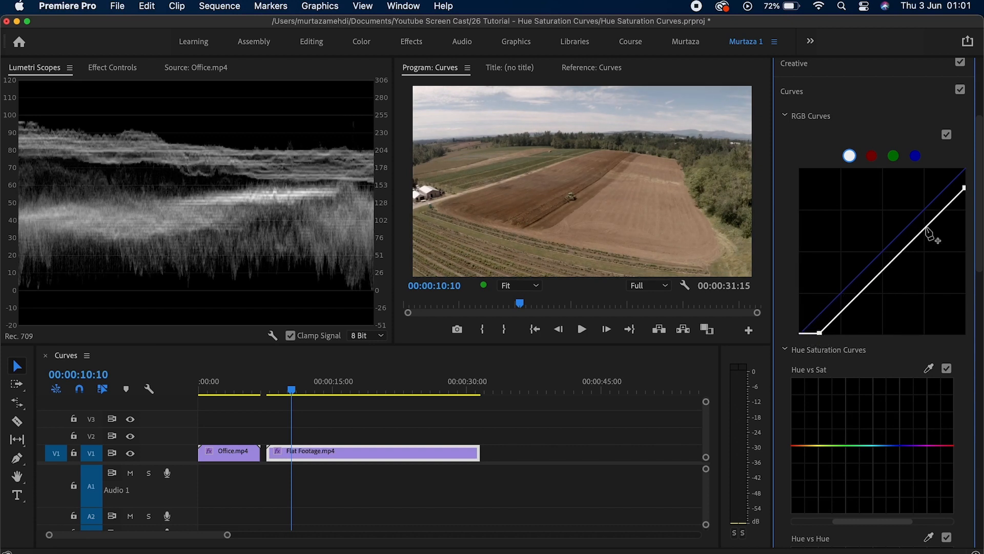
pyautogui.moveTo(928, 228); pyautogui.dragTo(929, 231)
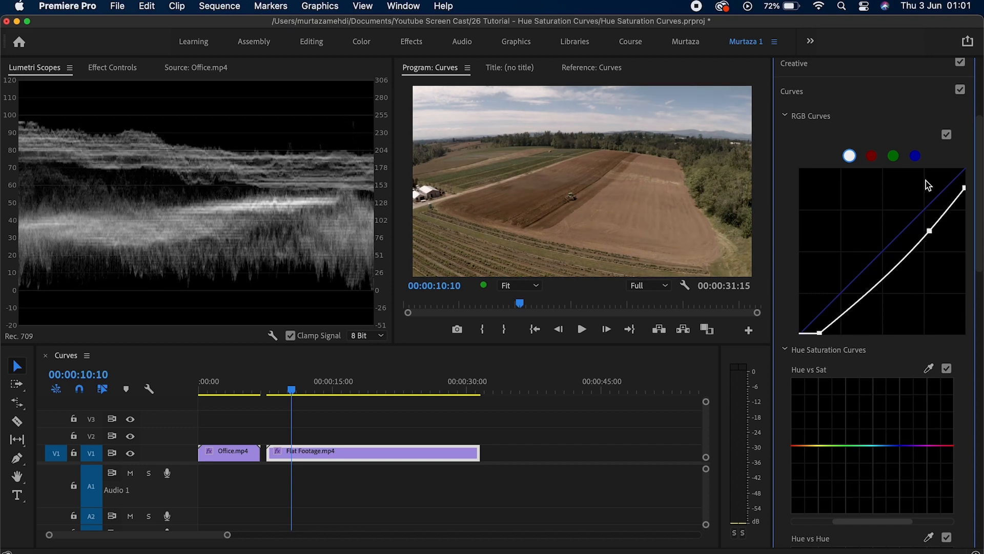
# Compare Flat Footage.mp4 with the Lumetri Color effect bypassed and enabled
pyautogui.scroll(3, 954, 153)
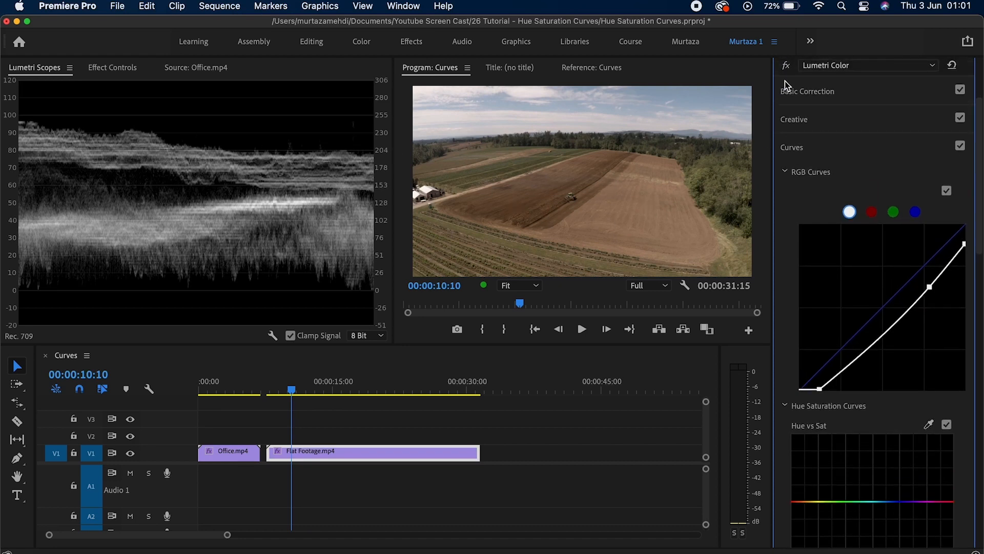
pyautogui.click(787, 66)
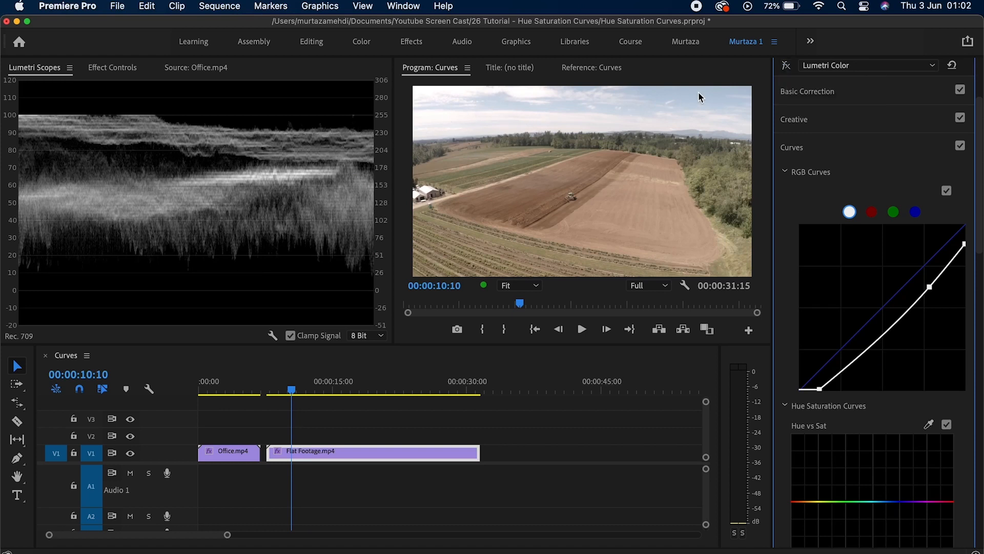
pyautogui.click(787, 66)
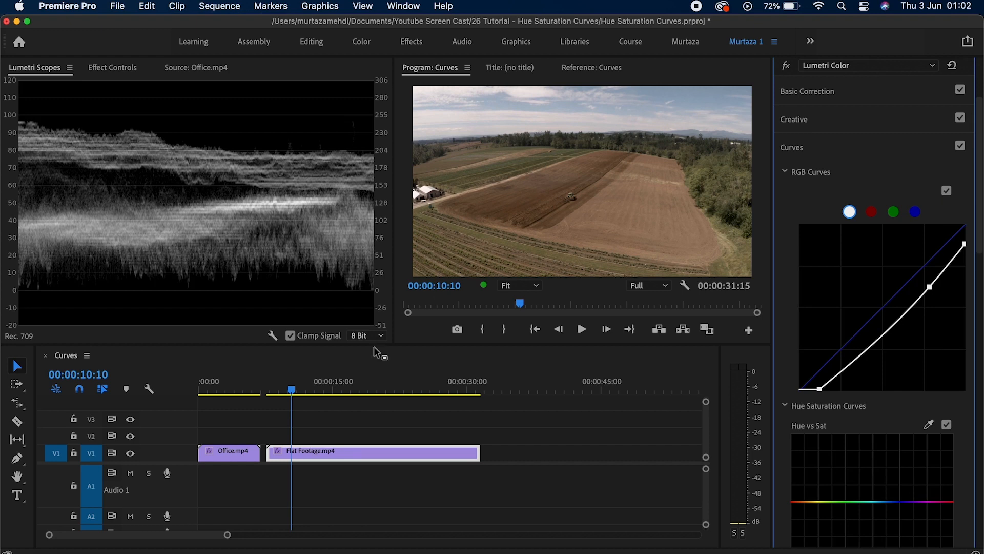
# Build a gentle S-shaped luma curve on Office.mp4 with three evenly spaced points, lowering the shadows and raising the highlights
pyautogui.moveTo(292, 390); pyautogui.dragTo(225, 388)
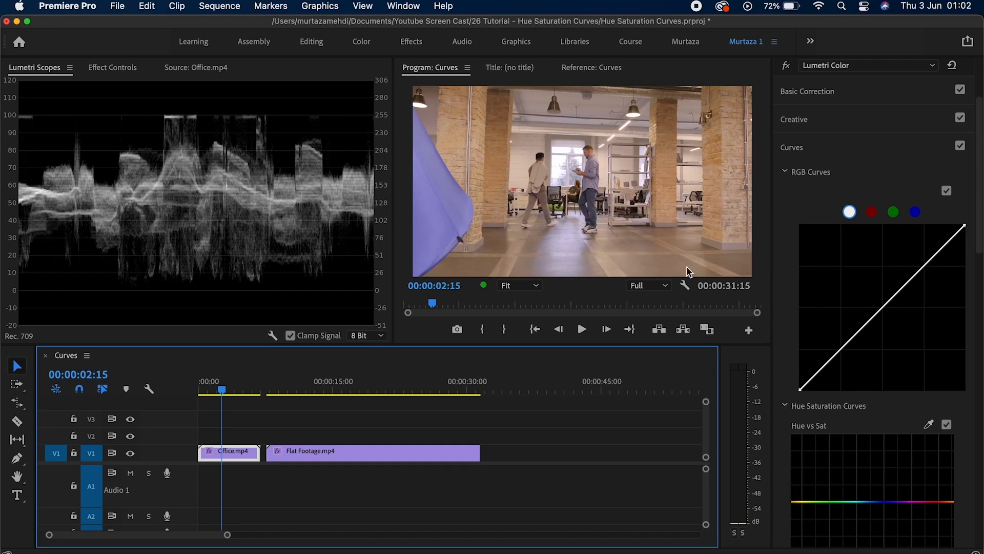
pyautogui.click(840, 353)
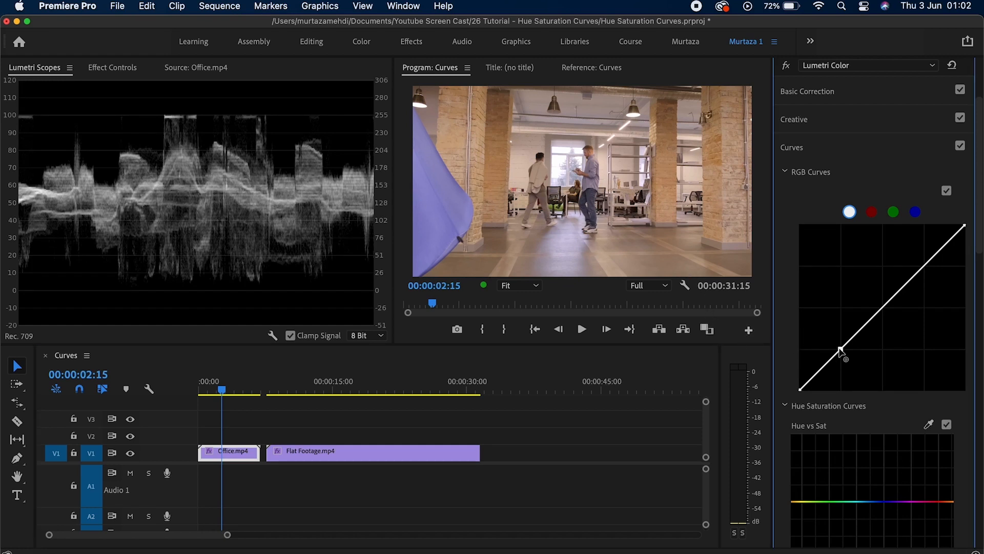
pyautogui.click(882, 307)
pyautogui.click(924, 265)
pyautogui.moveTo(844, 352); pyautogui.dragTo(851, 355)
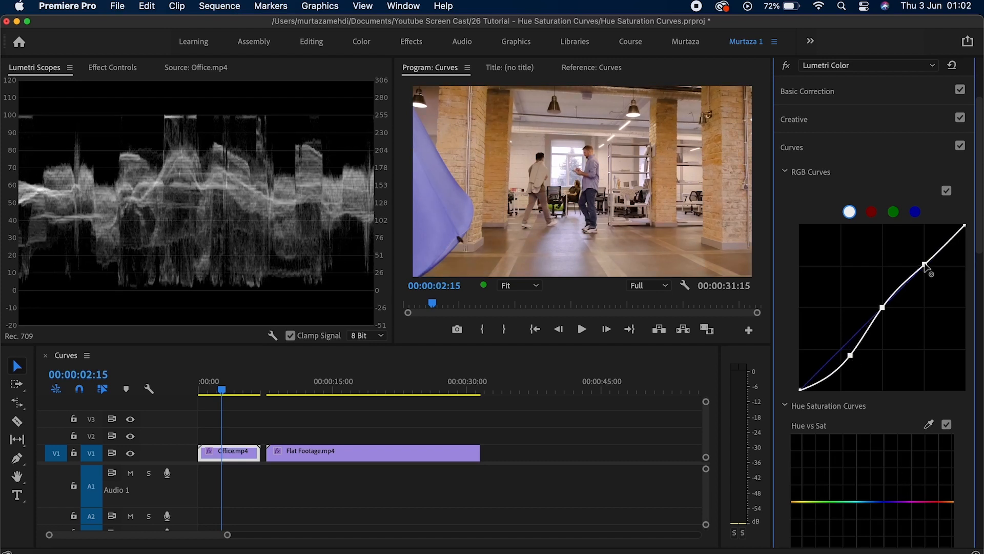
pyautogui.moveTo(924, 265); pyautogui.dragTo(918, 257)
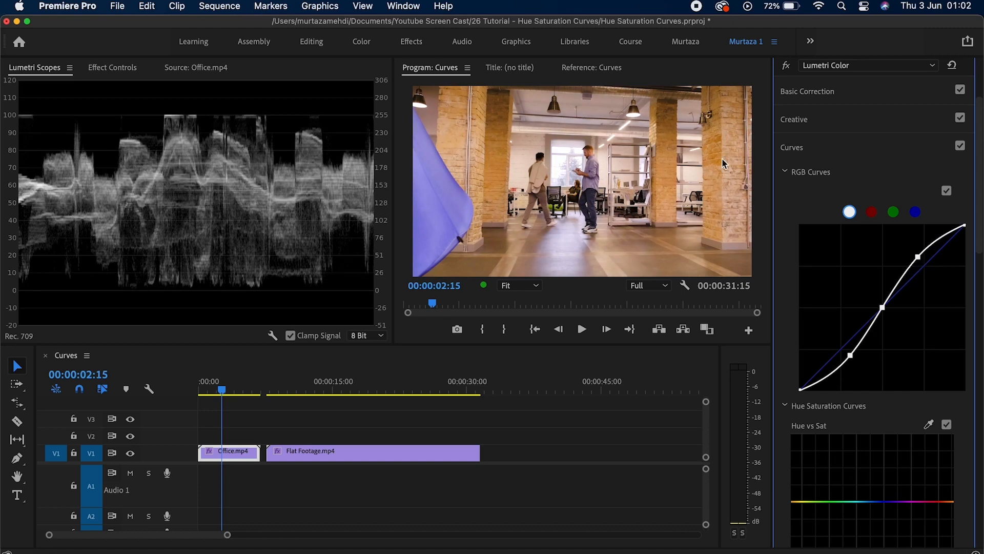
pyautogui.moveTo(850, 355); pyautogui.dragTo(848, 352)
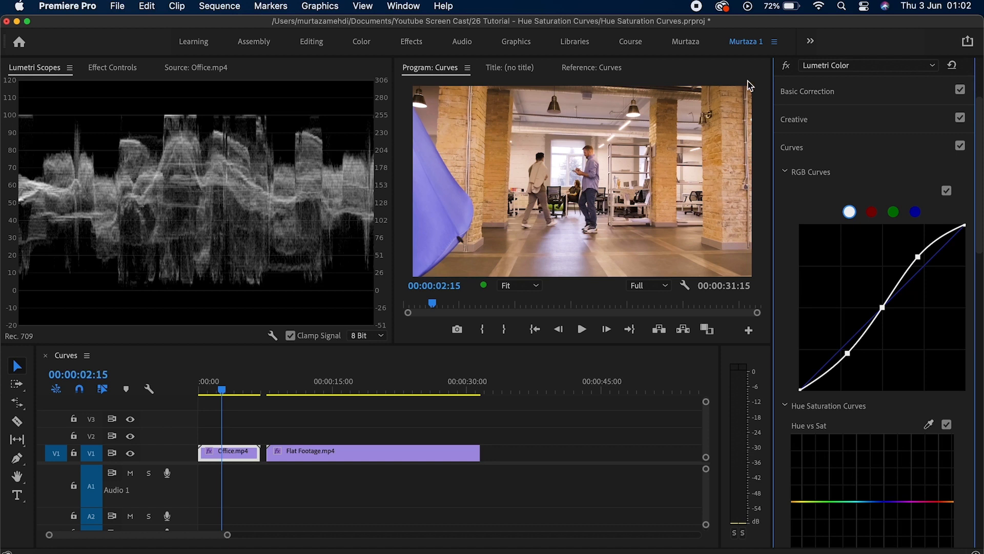
# Compare Office.mp4's S-curve contrast with the Lumetri Color effect bypassed and enabled
pyautogui.click(785, 67)
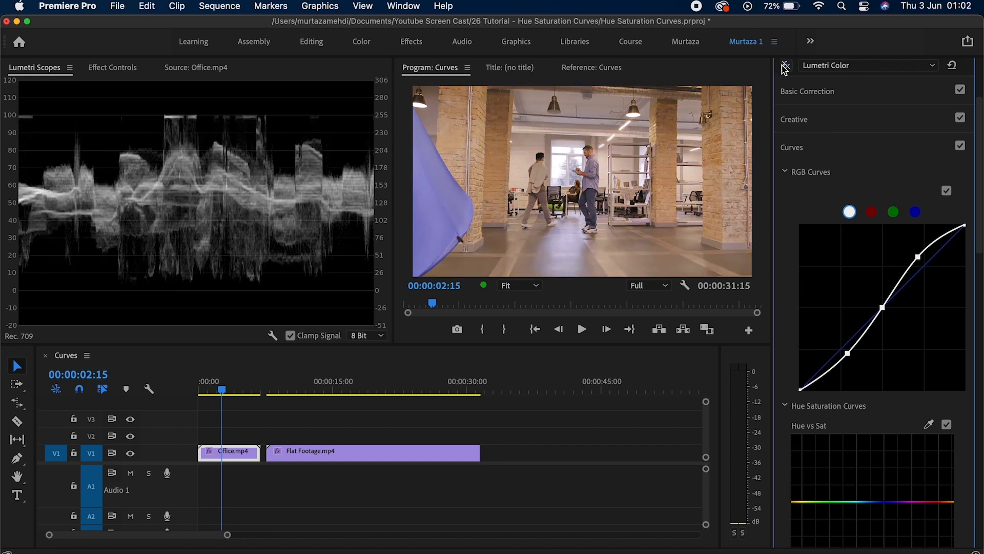
pyautogui.click(785, 66)
pyautogui.click(785, 67)
pyautogui.click(785, 67)
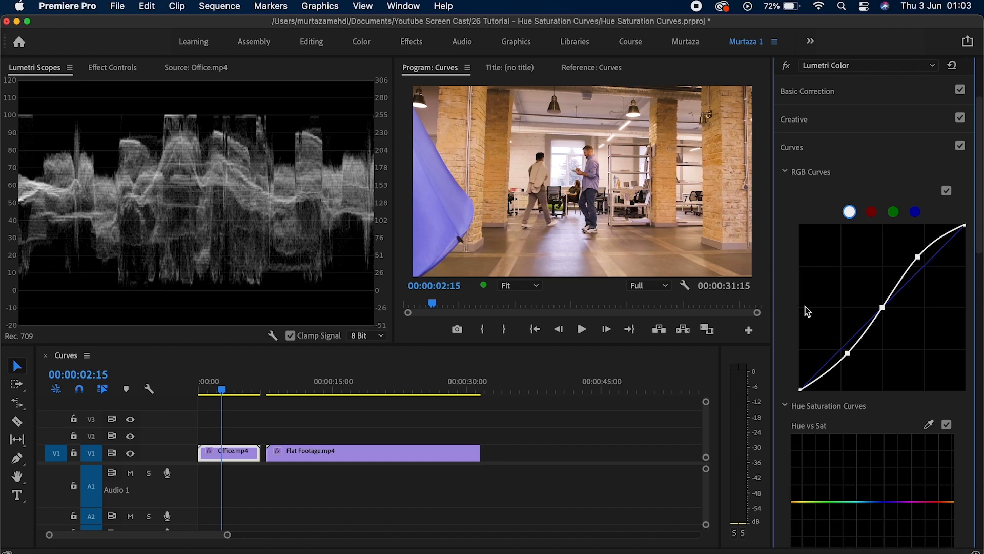
# Reset Lumetri Color on Flat Footage.mp4 and give it an S-shaped luma curve with lowered shadows and raised highlights
pyautogui.moveTo(222, 390); pyautogui.dragTo(297, 389)
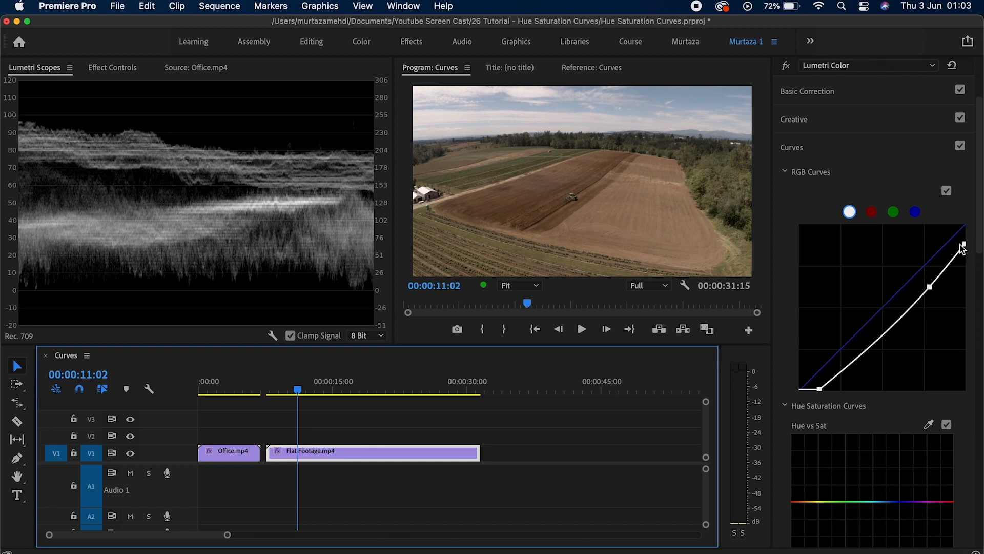
pyautogui.click(953, 69)
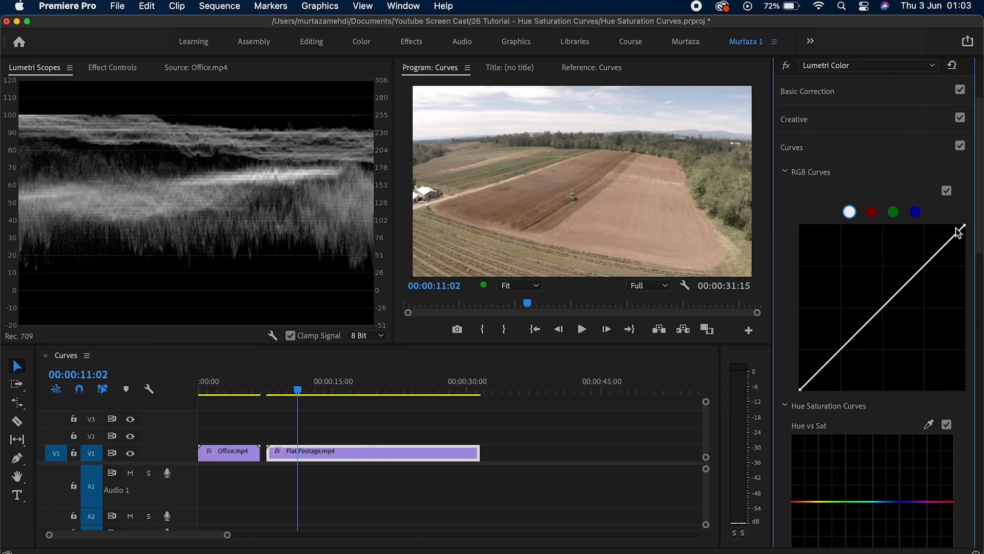
pyautogui.click(925, 265)
pyautogui.click(883, 307)
pyautogui.doubleClick(843, 351)
pyautogui.moveTo(842, 351); pyautogui.dragTo(849, 354)
pyautogui.moveTo(926, 267); pyautogui.dragTo(915, 257)
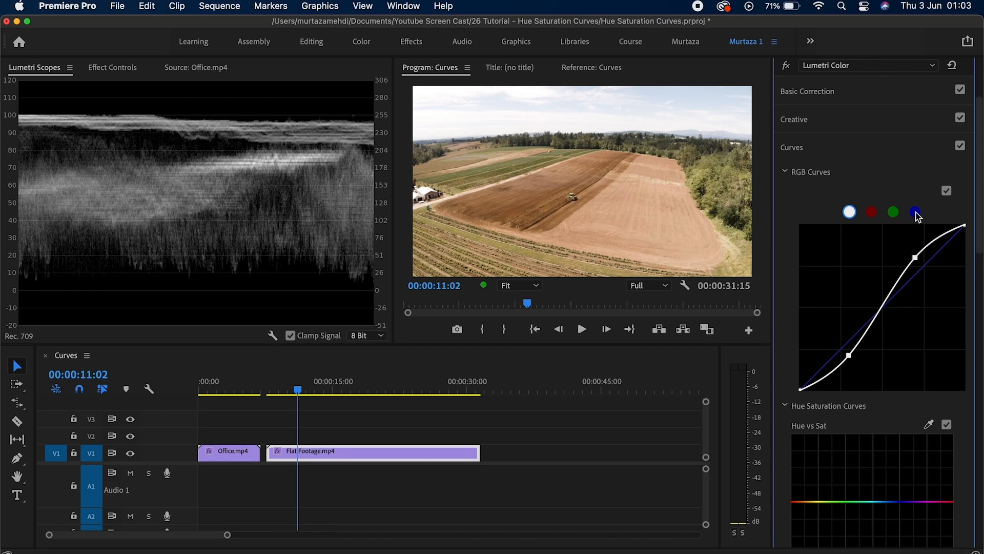
# Replace the Waveform (Luma) display in the Lumetri Scopes with Parade (RGB)
pyautogui.rightClick(282, 166)
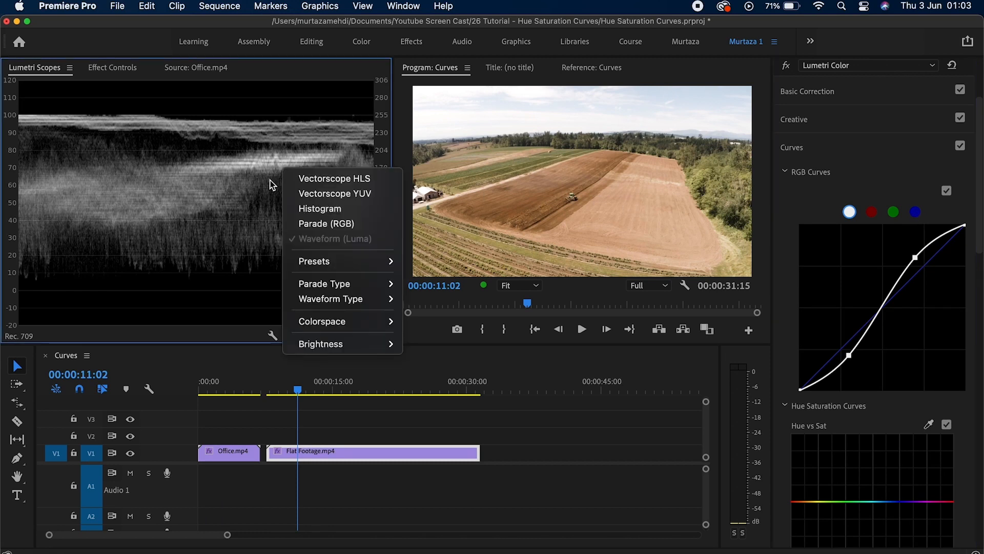
pyautogui.click(318, 223)
pyautogui.rightClick(308, 171)
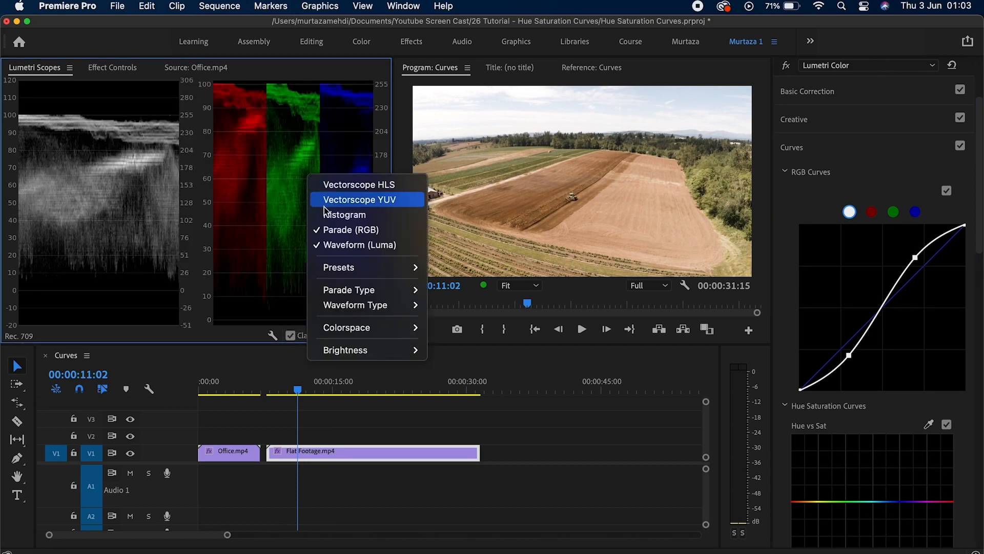
pyautogui.click(323, 244)
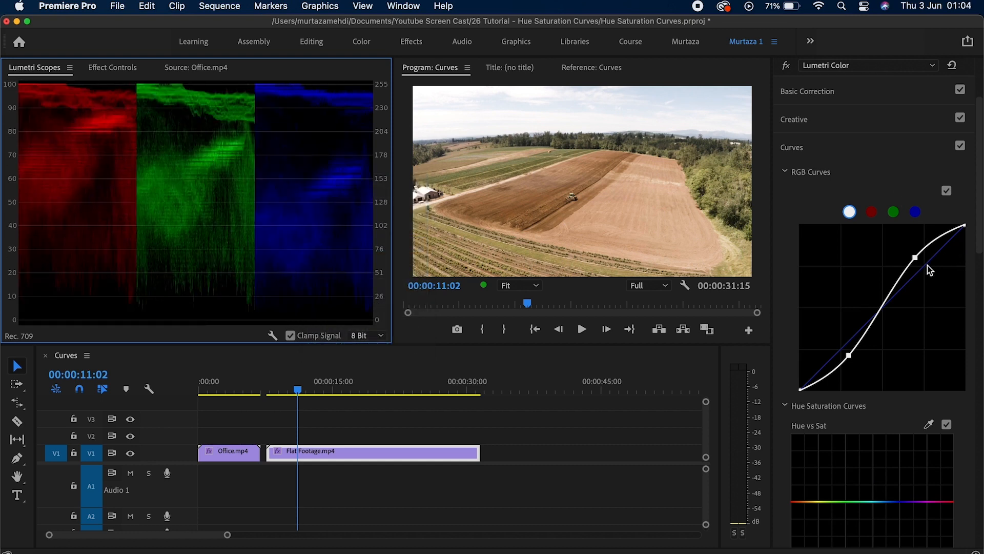
# Lower the blue curve's highlights and the red curve's white point on Flat Footage.mp4, and reset the Lumetri Color effect
pyautogui.click(916, 212)
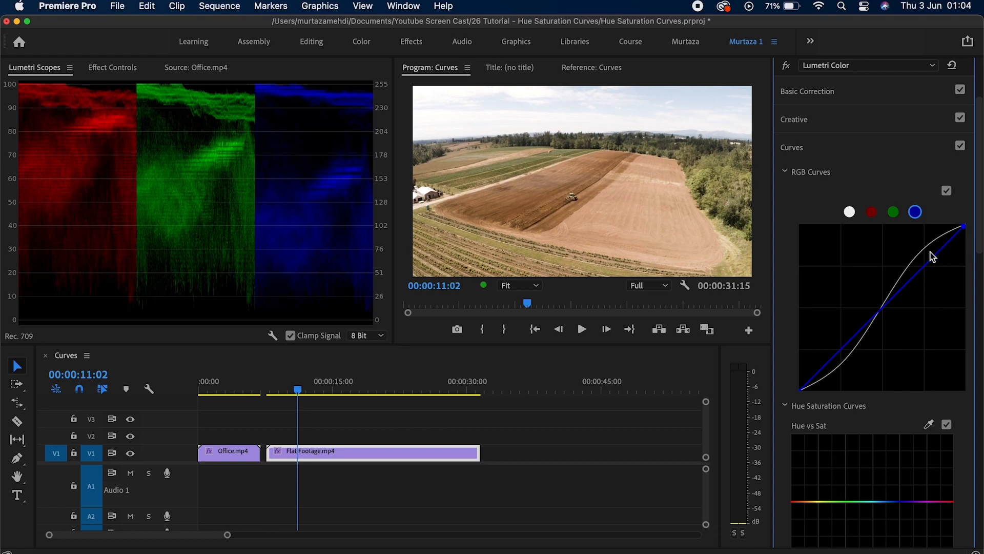
pyautogui.moveTo(932, 262); pyautogui.dragTo(938, 275)
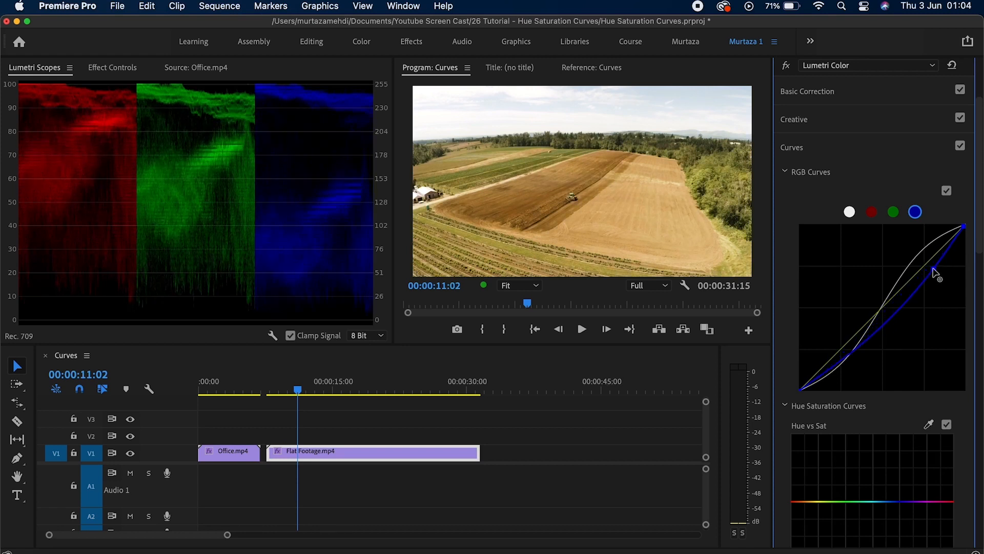
pyautogui.click(873, 213)
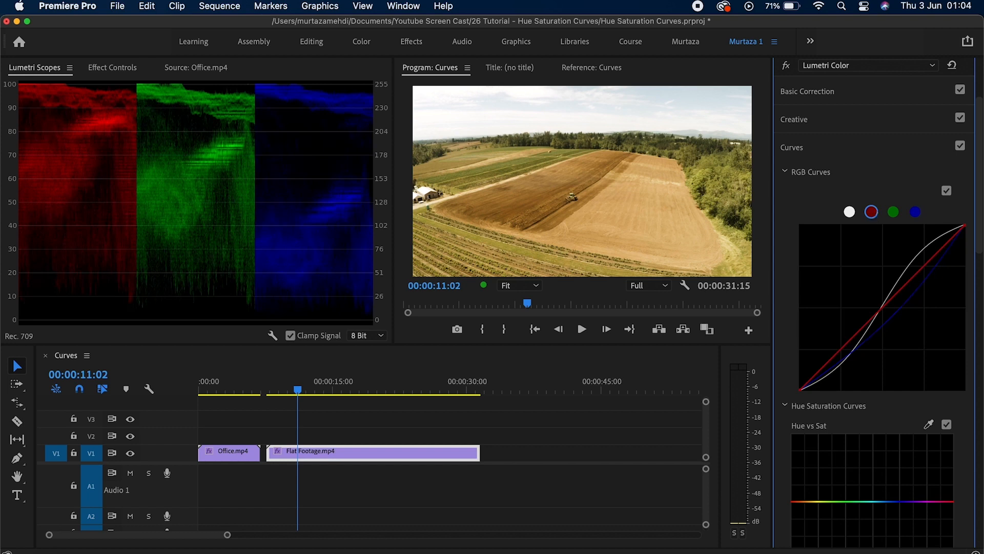
pyautogui.moveTo(967, 228); pyautogui.dragTo(968, 242)
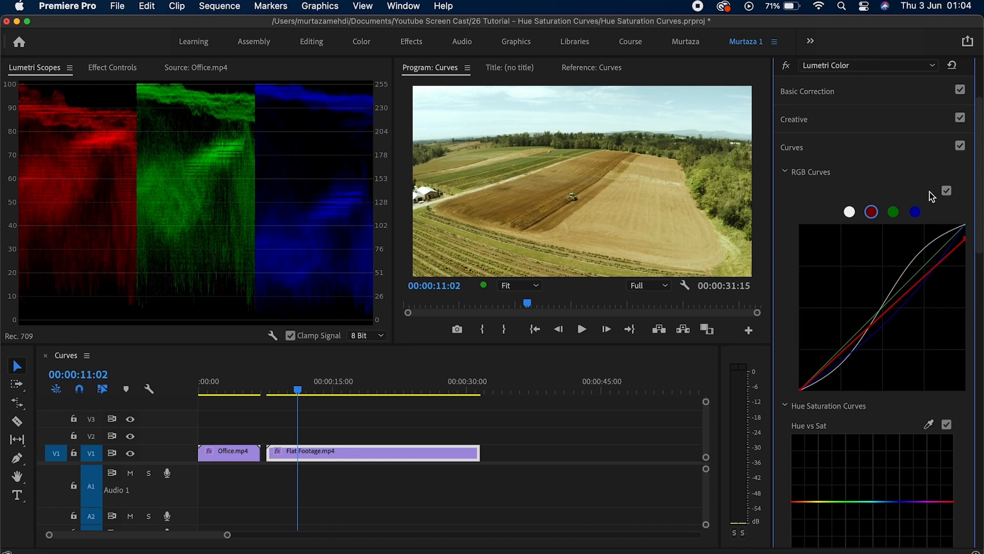
pyautogui.click(955, 70)
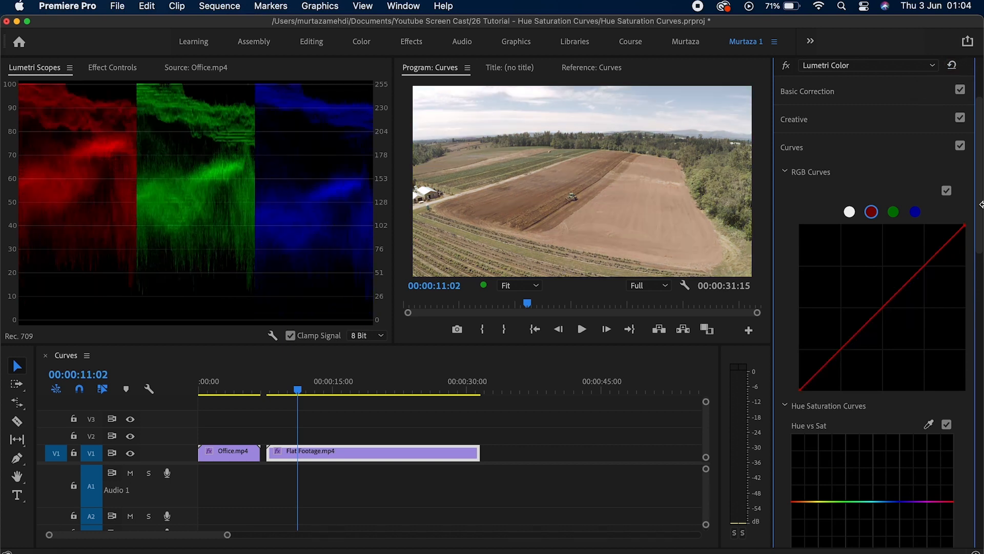
# Sample the blue fabric in Office.mp4 for Hue vs Sat, strongly raise that hue's saturation, and reset the curve
pyautogui.scroll(-1, 980, 214)
pyautogui.scroll(-10, 981, 214)
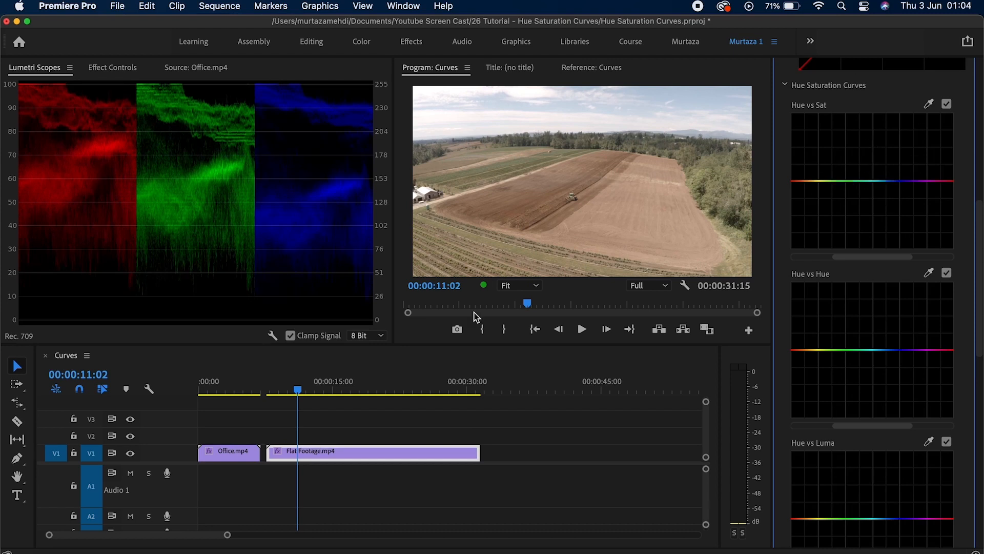
pyautogui.moveTo(303, 395); pyautogui.dragTo(223, 395)
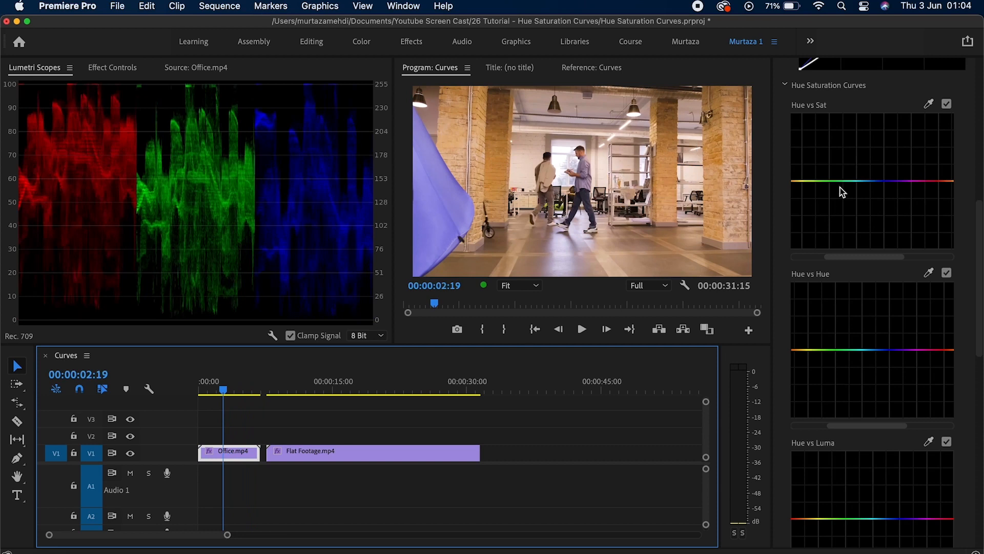
pyautogui.click(930, 105)
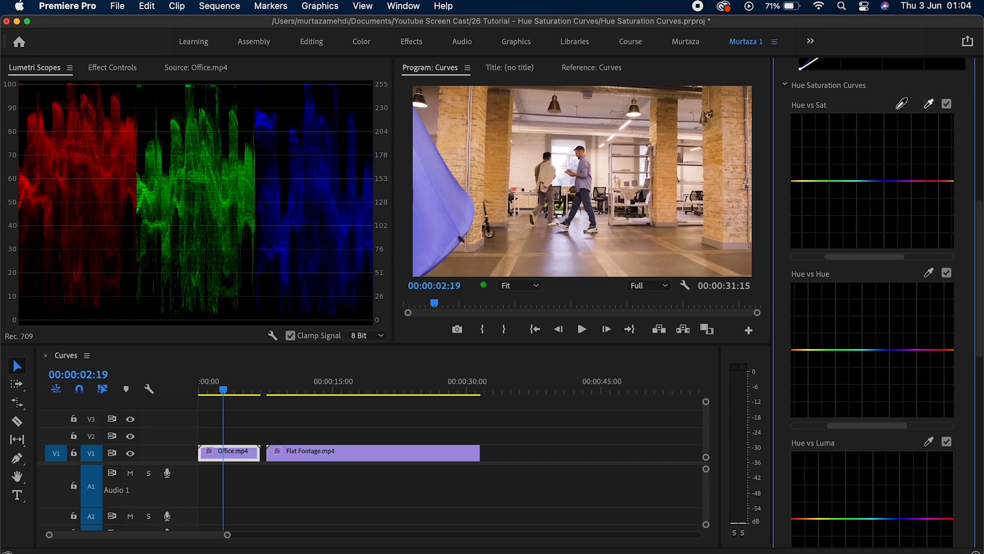
pyautogui.click(432, 197)
pyautogui.click(884, 181)
pyautogui.moveTo(885, 180); pyautogui.dragTo(881, 131)
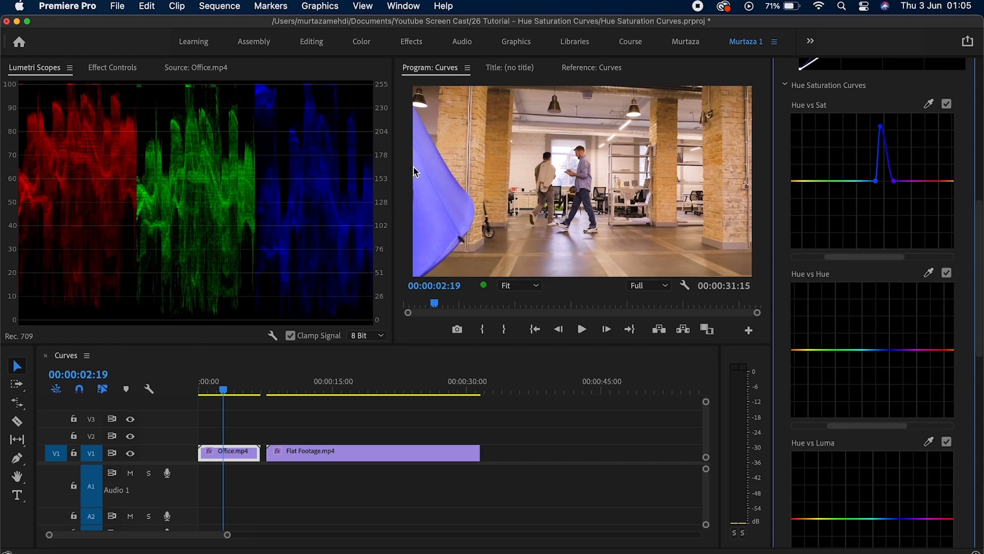
pyautogui.doubleClick(881, 129)
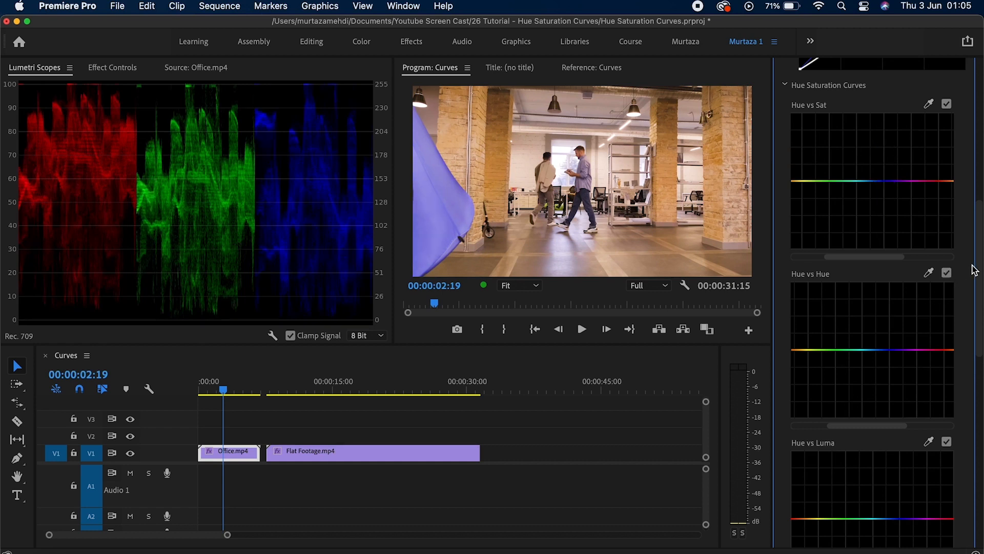
pyautogui.scroll(-4, 938, 256)
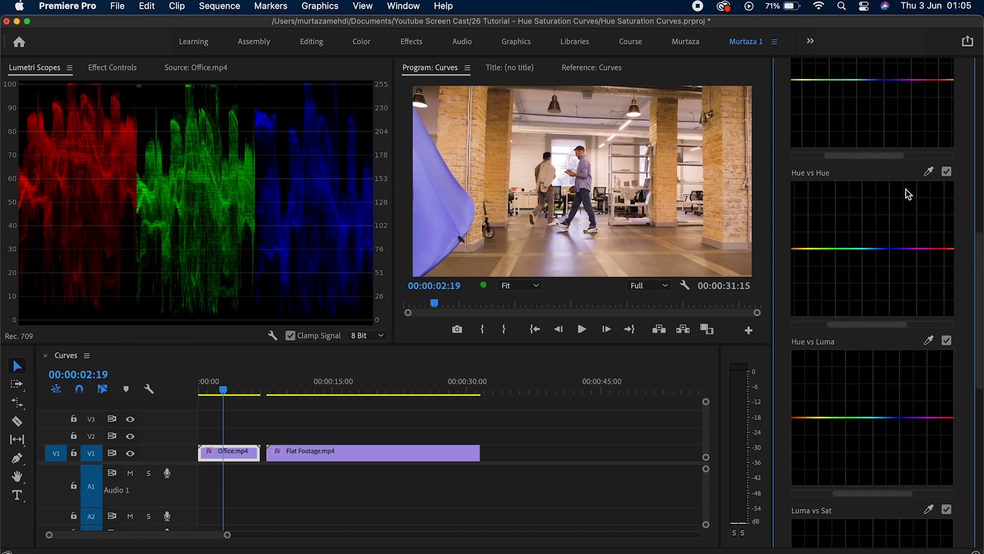
# Sample the blue fabric in Office.mp4 for Hue vs Hue, shift that hue to pink, and reset the curve
pyautogui.click(931, 171)
pyautogui.click(451, 193)
pyautogui.moveTo(891, 249); pyautogui.dragTo(888, 290)
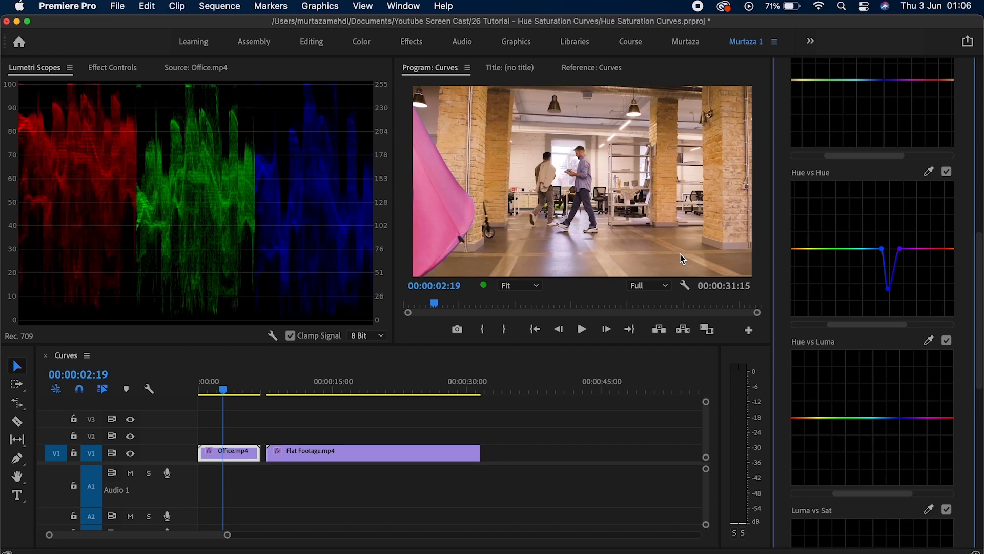
pyautogui.doubleClick(853, 254)
# Sample the blue fabric for Hue vs Luma, raise that hue's brightness to the maximum, darken it strongly, and reset the curve
pyautogui.moveTo(981, 252); pyautogui.dragTo(981, 311)
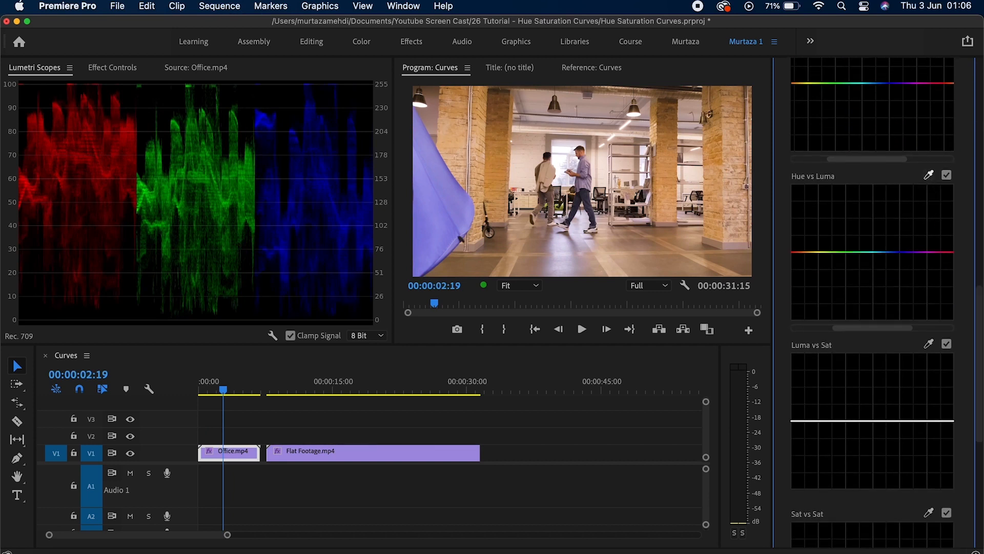
pyautogui.click(929, 176)
pyautogui.click(448, 207)
pyautogui.click(912, 251)
pyautogui.click(903, 252)
pyautogui.moveTo(904, 253); pyautogui.dragTo(903, 188)
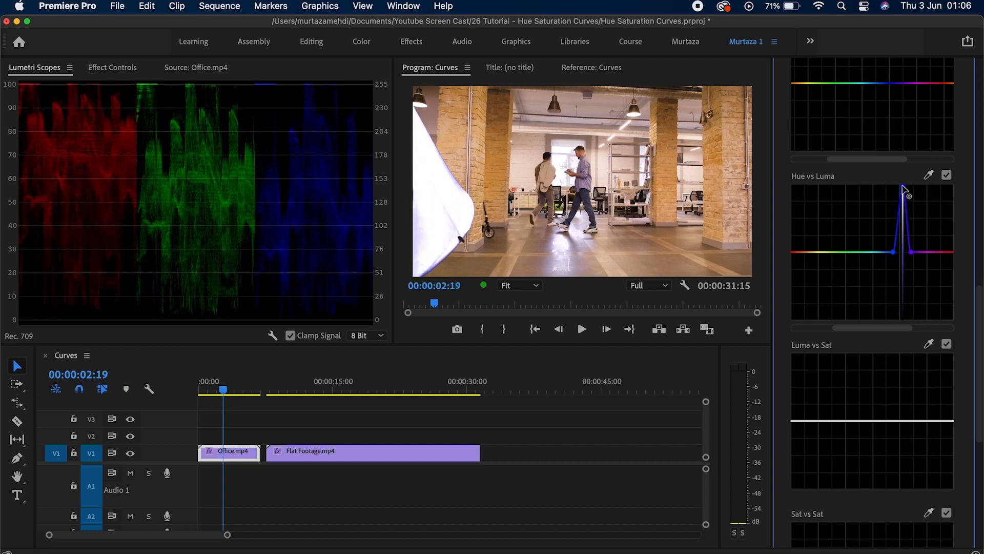
pyautogui.moveTo(903, 183); pyautogui.dragTo(900, 297)
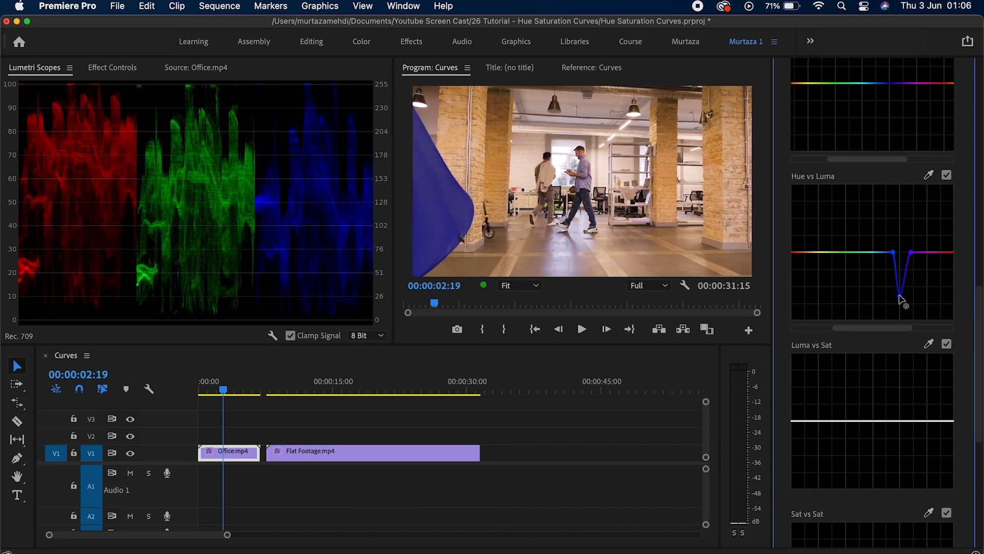
pyautogui.doubleClick(883, 258)
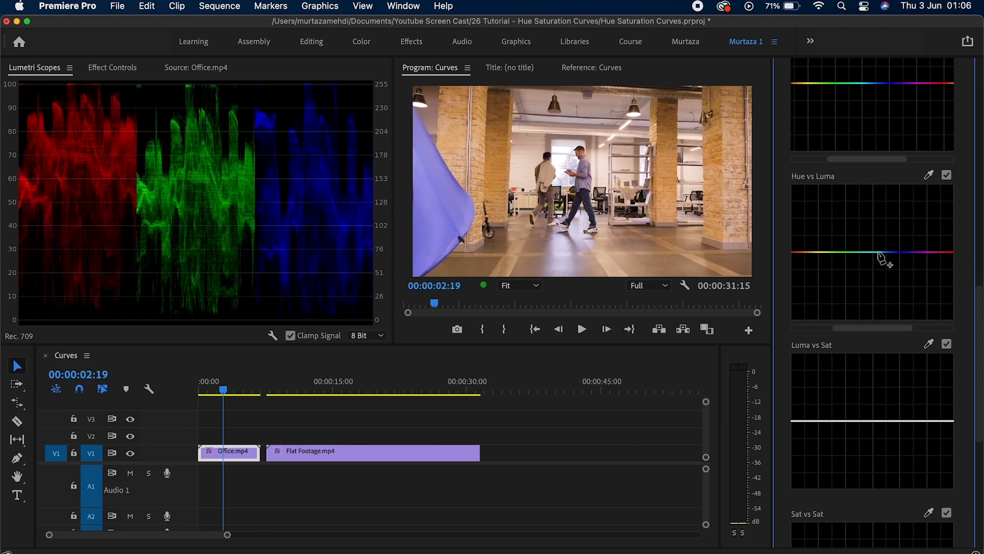
# Sample the office floor for Luma vs Sat, raise the saturation of that brightness range, and reset the curve
pyautogui.moveTo(980, 308); pyautogui.dragTo(980, 380)
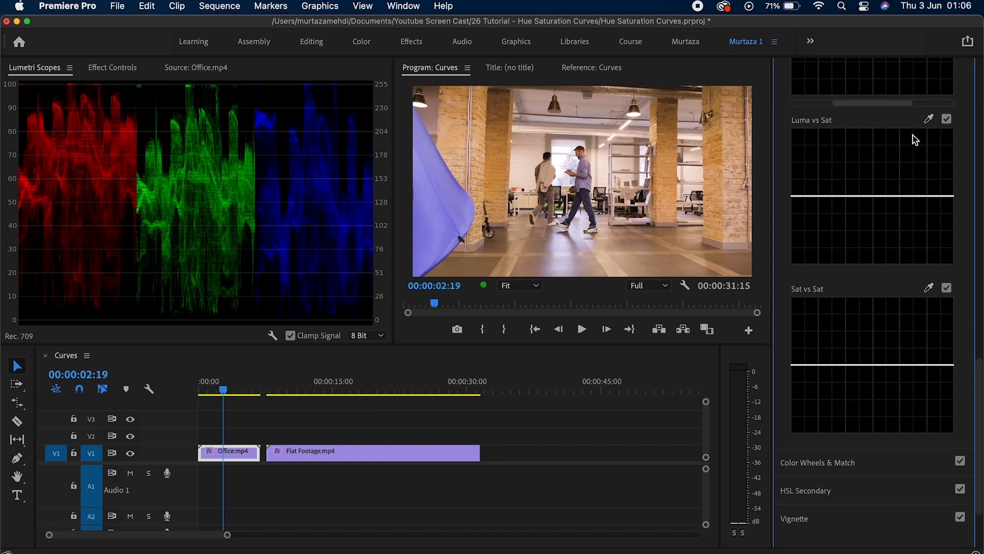
pyautogui.click(928, 120)
pyautogui.click(733, 259)
pyautogui.moveTo(864, 197); pyautogui.dragTo(866, 200)
pyautogui.moveTo(868, 192); pyautogui.dragTo(864, 165)
pyautogui.doubleClick(864, 169)
# Sample the brick pillar in Office.mp4 for Sat vs Sat and strongly lower the saturation of that range
pyautogui.click(929, 290)
pyautogui.click(711, 150)
pyautogui.moveTo(842, 365); pyautogui.dragTo(844, 424)
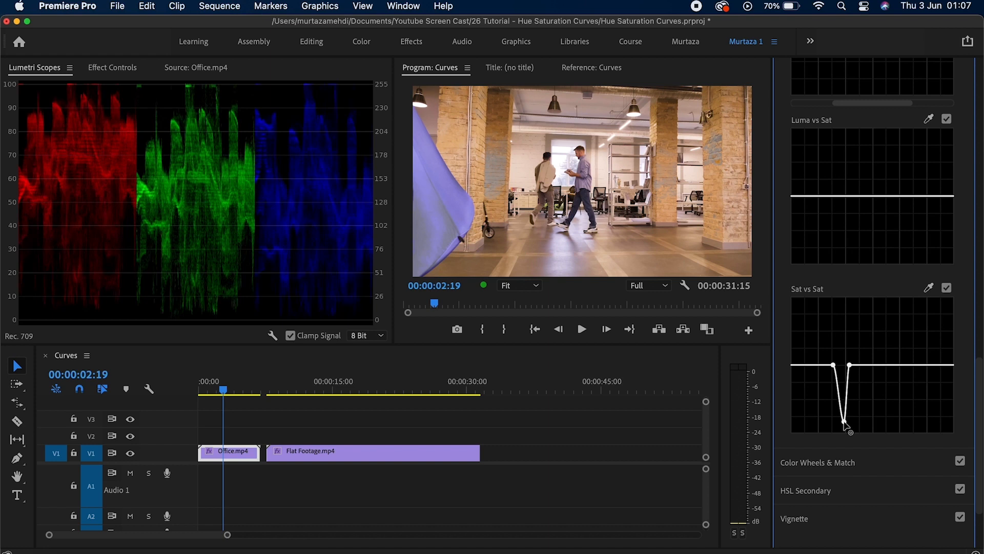
pyautogui.moveTo(980, 383); pyautogui.dragTo(980, 155)
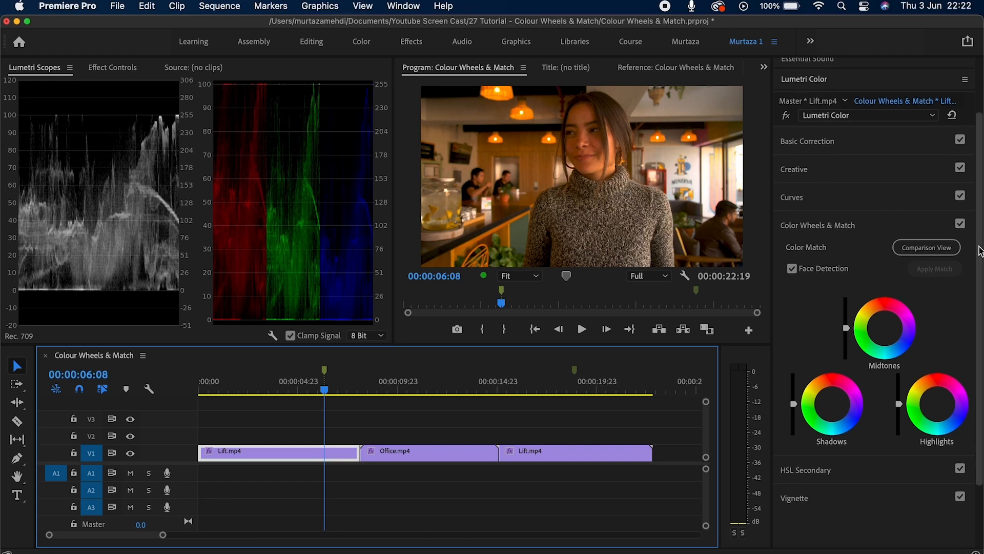
# Try raising the Shadows level and tinting the Shadows wheel towards magenta on the first Lift.mp4 clip, and reset both to neutral
pyautogui.moveTo(979, 230); pyautogui.dragTo(978, 281)
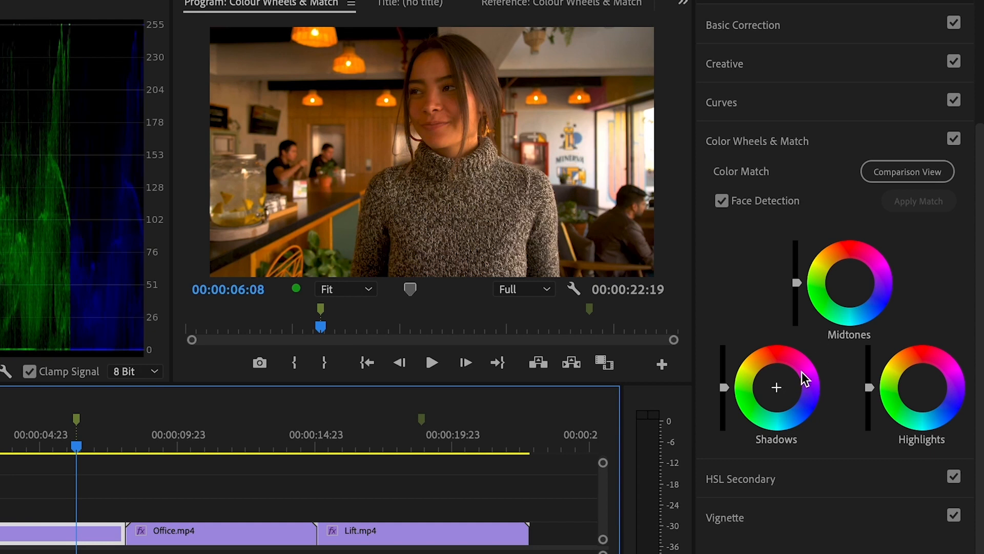
pyautogui.click(724, 388)
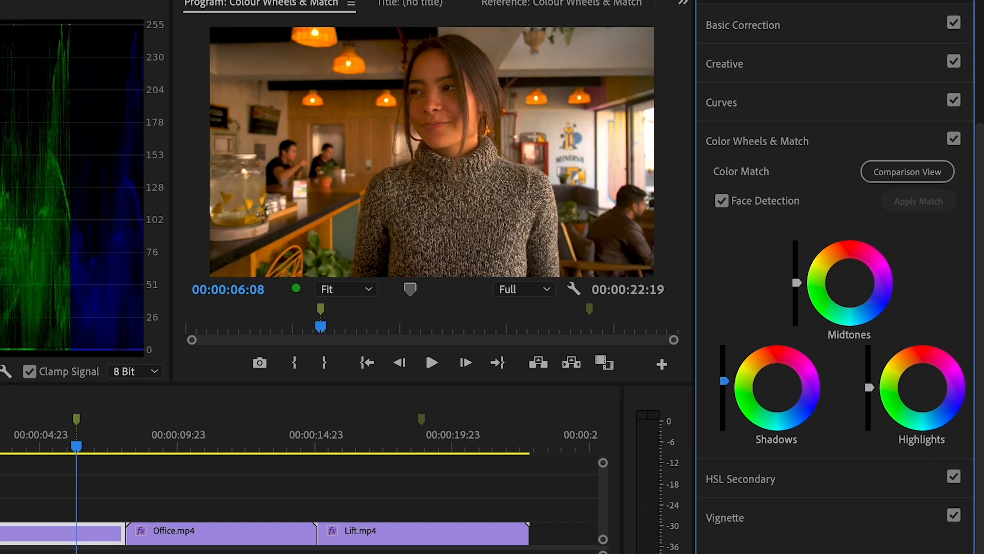
pyautogui.moveTo(723, 389); pyautogui.dragTo(723, 386)
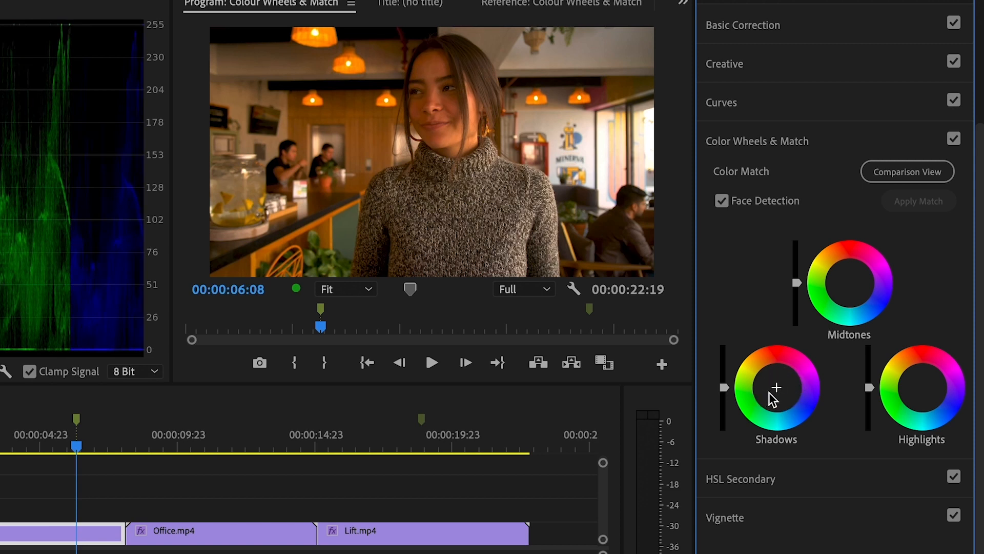
pyautogui.moveTo(778, 387); pyautogui.dragTo(787, 385)
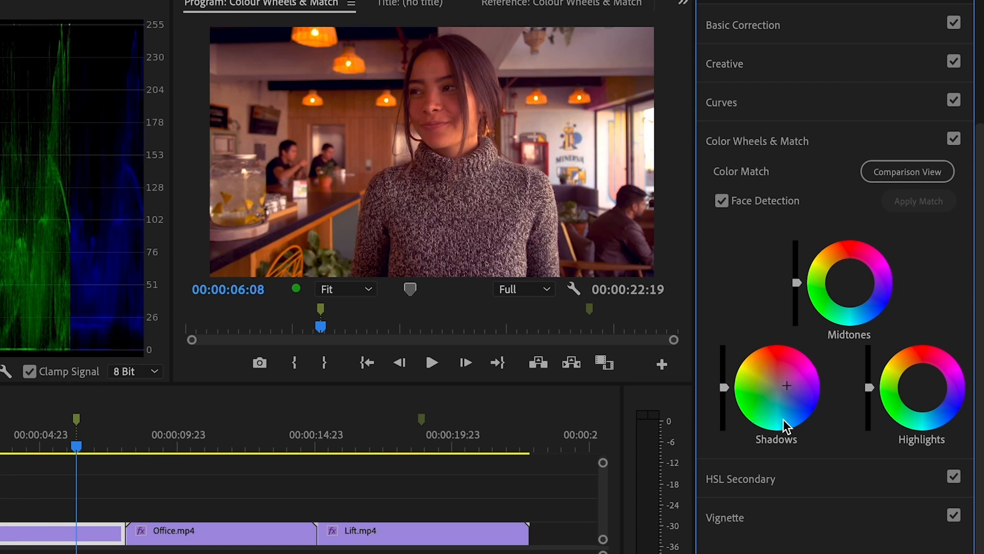
pyautogui.doubleClick(789, 387)
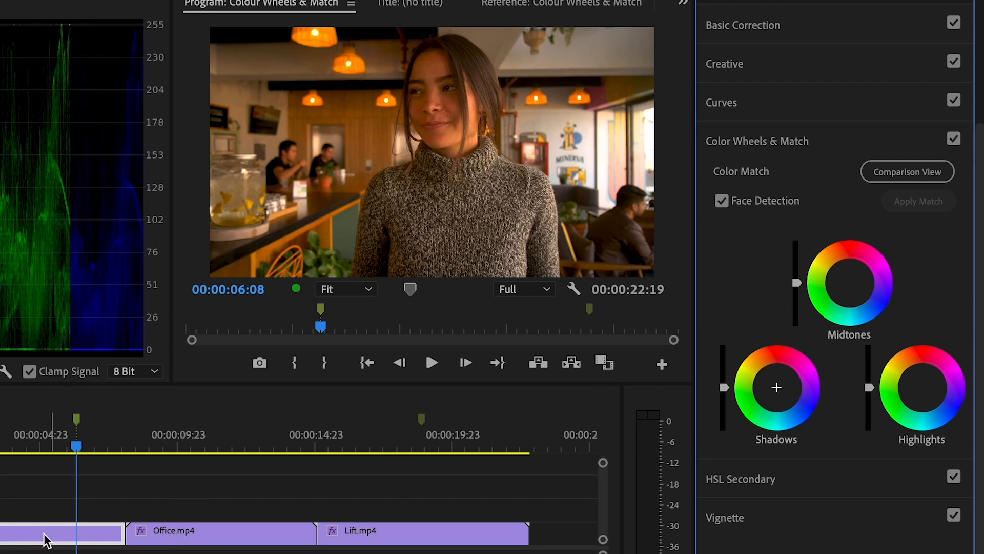
# Lower the Shadows level slightly and raise the Highlights level in Color Wheels & Match for the first Lift.mp4 clip
pyautogui.click(79, 534)
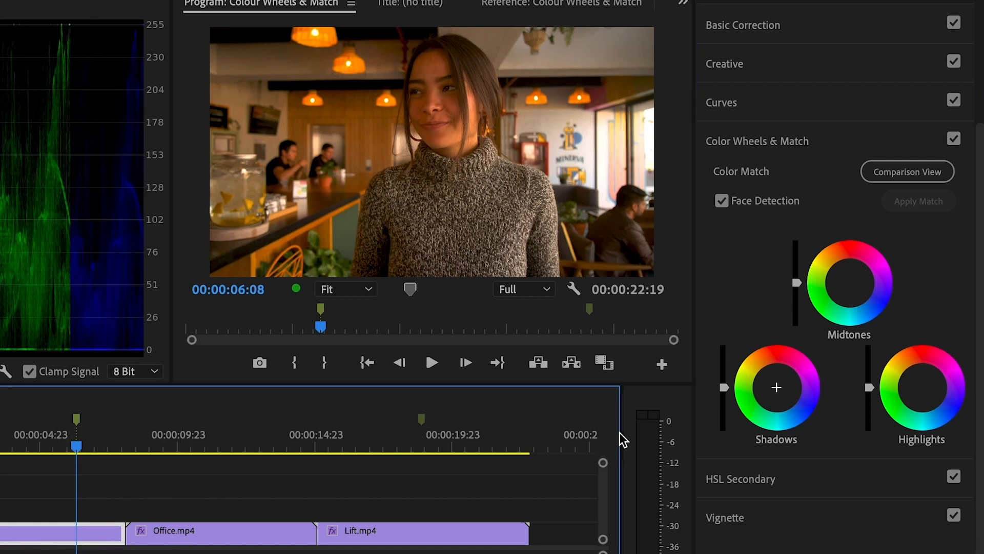
pyautogui.click(725, 388)
pyautogui.moveTo(725, 387); pyautogui.dragTo(724, 395)
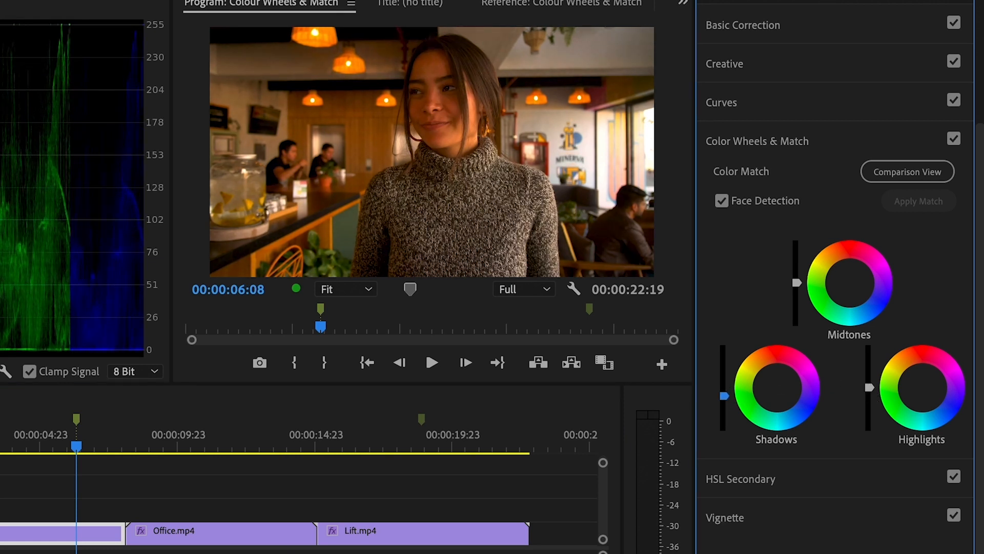
pyautogui.moveTo(870, 388); pyautogui.dragTo(869, 376)
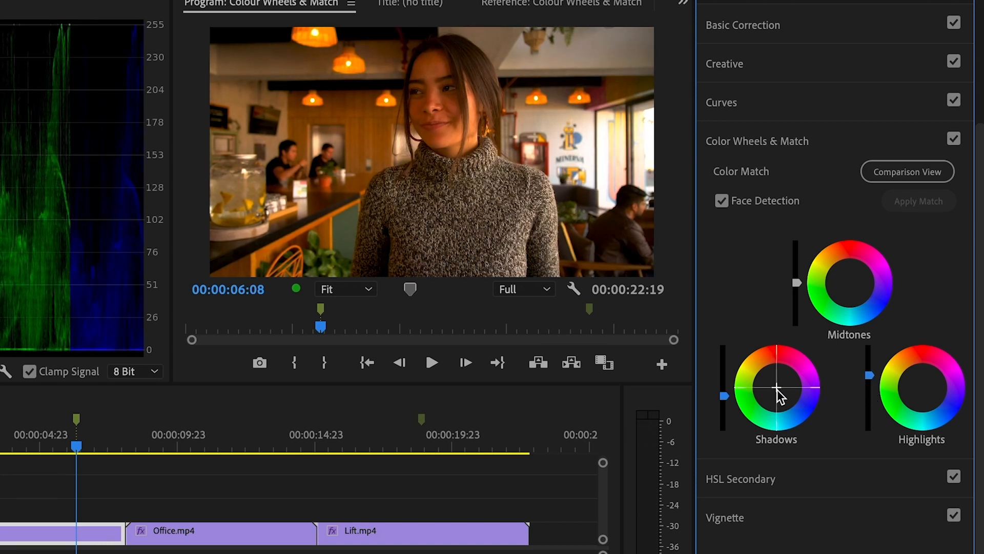
# Tint the midtones and highlights slightly towards blue and the shadows towards green, and compare the image with Color Wheels & Match off and on
pyautogui.click(850, 282)
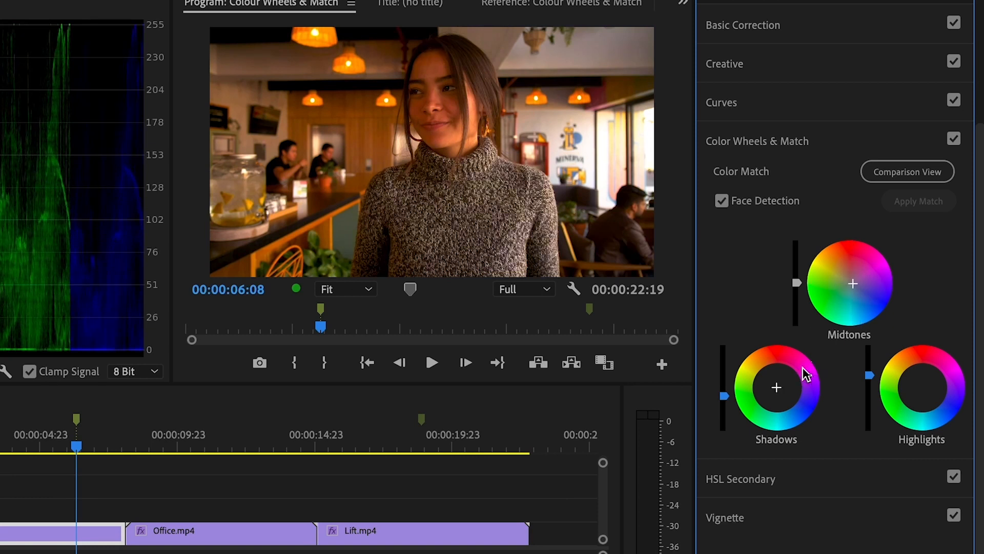
pyautogui.click(775, 388)
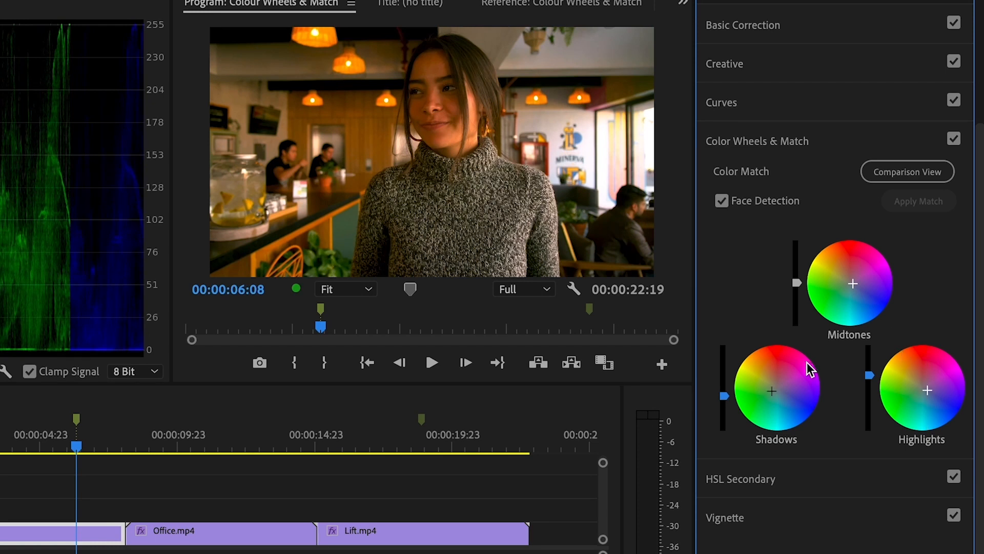
pyautogui.click(954, 138)
pyautogui.click(954, 139)
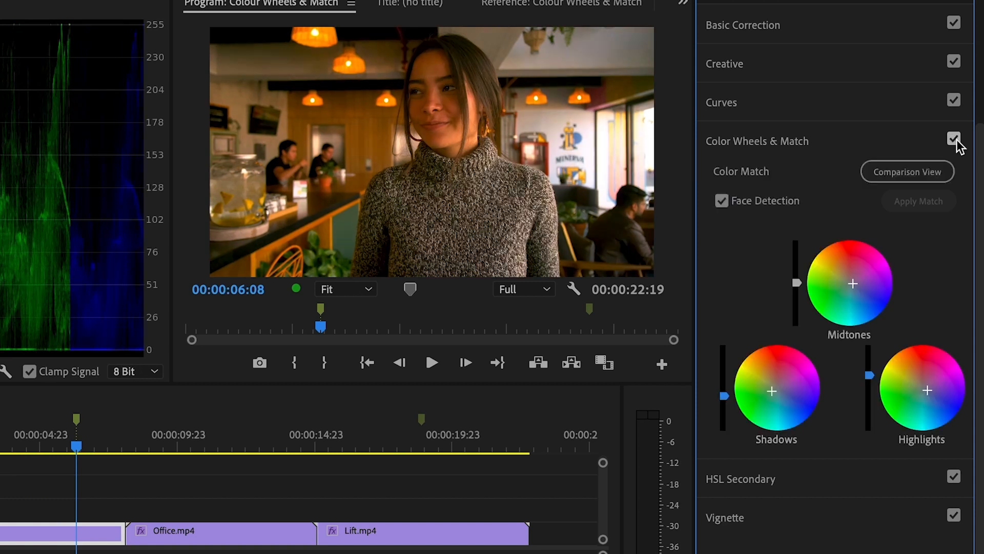
# Push the midtones a little further towards blue and the shadows further towards green, keeping the Color Wheels & Match section expanded
pyautogui.moveTo(853, 281); pyautogui.dragTo(854, 284)
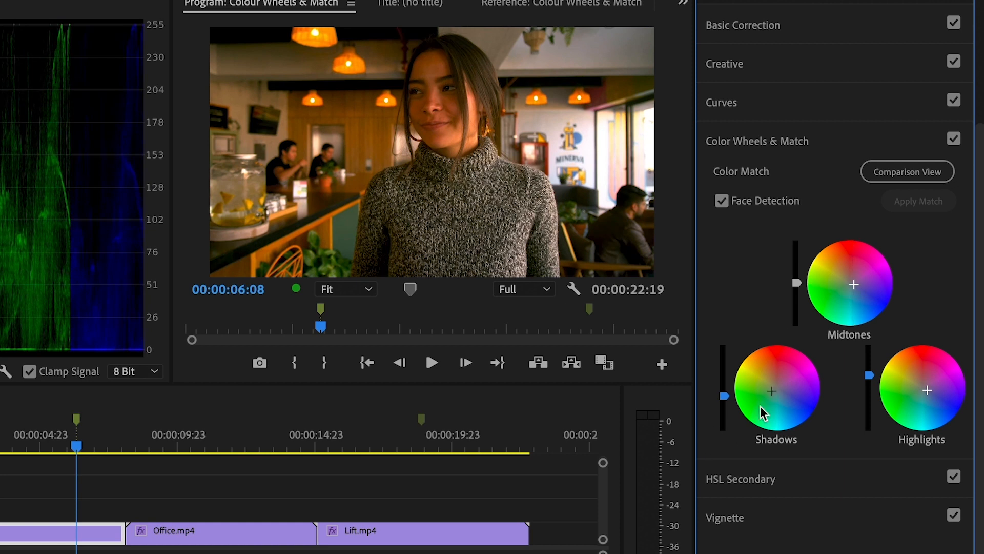
pyautogui.moveTo(771, 393); pyautogui.dragTo(770, 395)
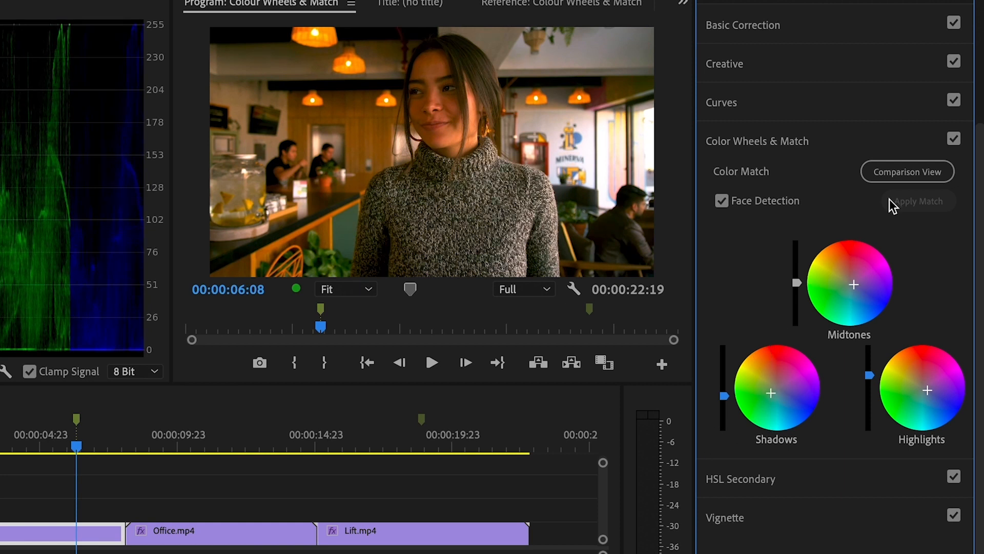
pyautogui.click(949, 145)
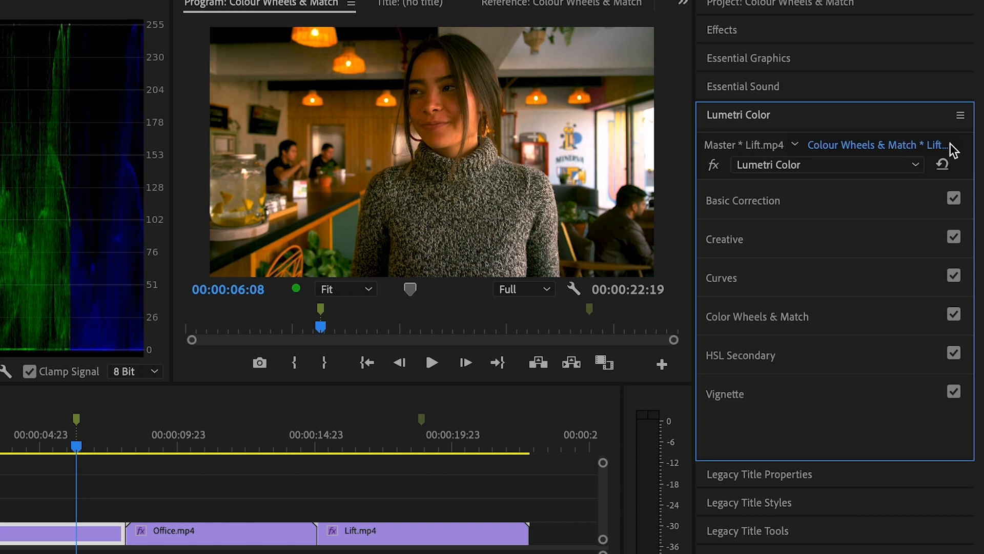
pyautogui.click(800, 327)
pyautogui.scroll(-2, 857, 391)
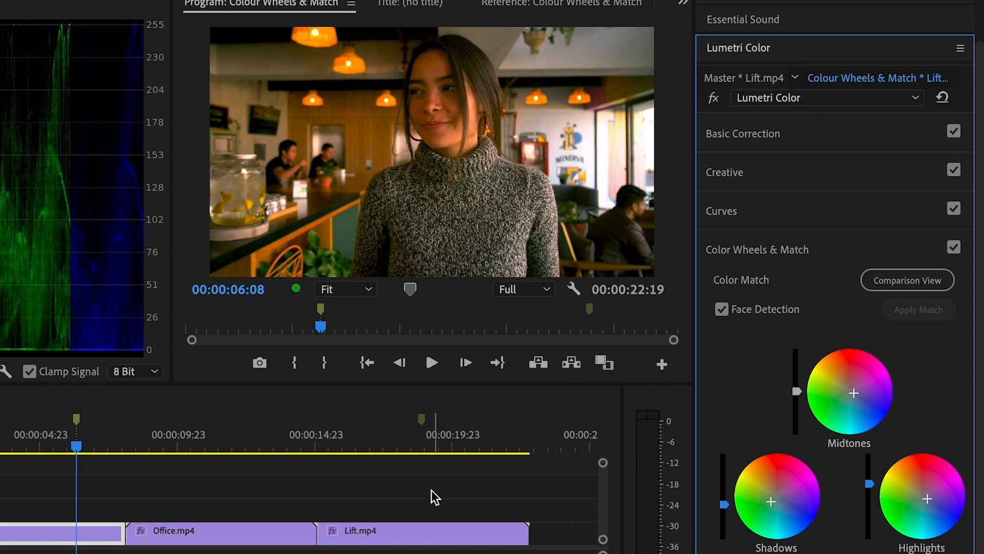
# Set up Comparison View for the last Lift.mp4 clip at 00:00:18:21, with the frame at 00:00:01:02 as reference
pyautogui.click(424, 422)
pyautogui.click(425, 530)
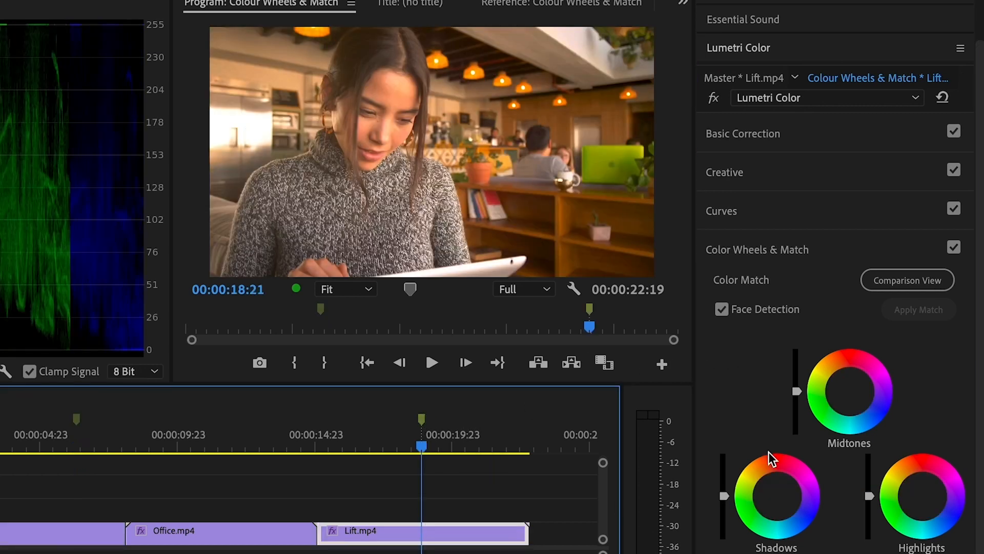
pyautogui.click(880, 282)
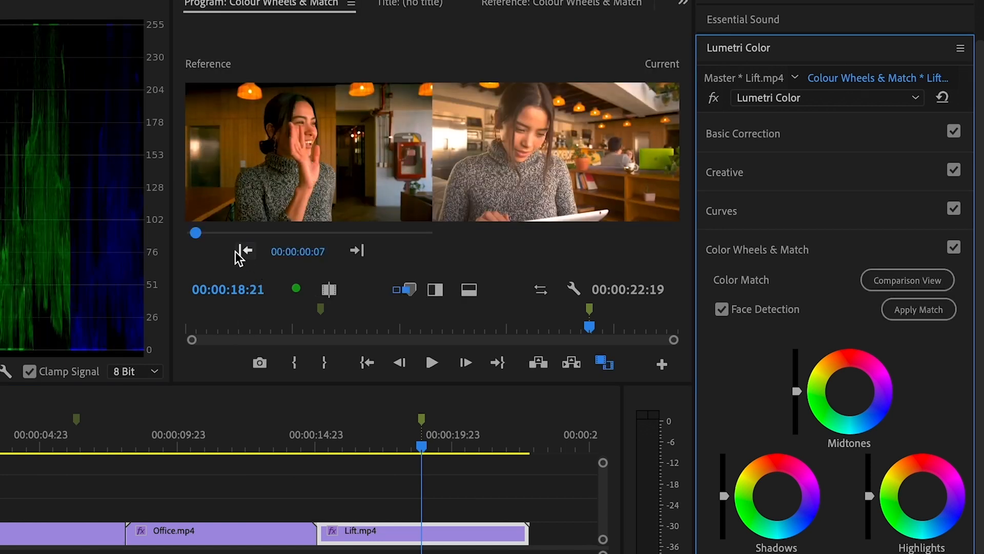
pyautogui.moveTo(198, 235); pyautogui.dragTo(192, 235)
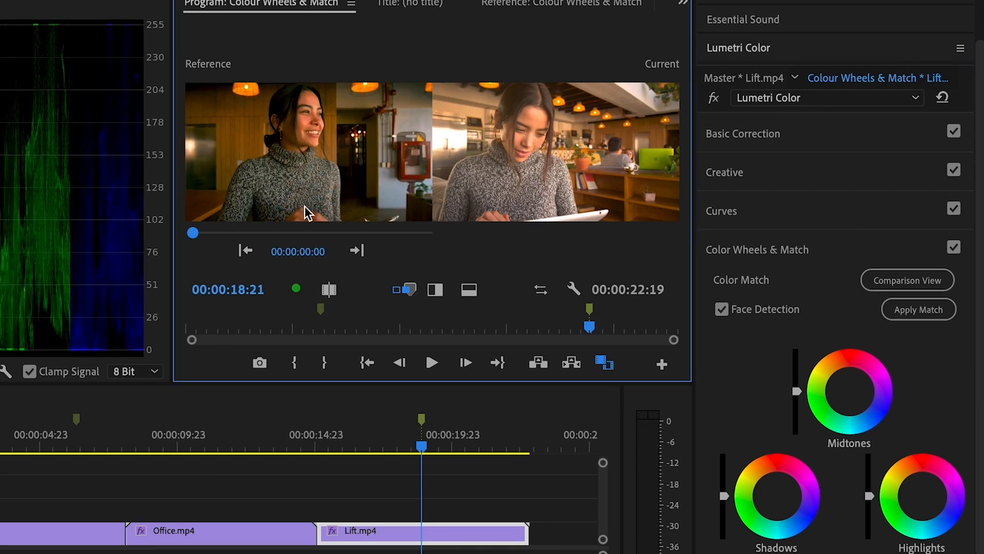
pyautogui.moveTo(198, 233)
pyautogui.mouseDown()
pyautogui.moveTo(328, 233)
pyautogui.moveTo(204, 234)
pyautogui.mouseUp()
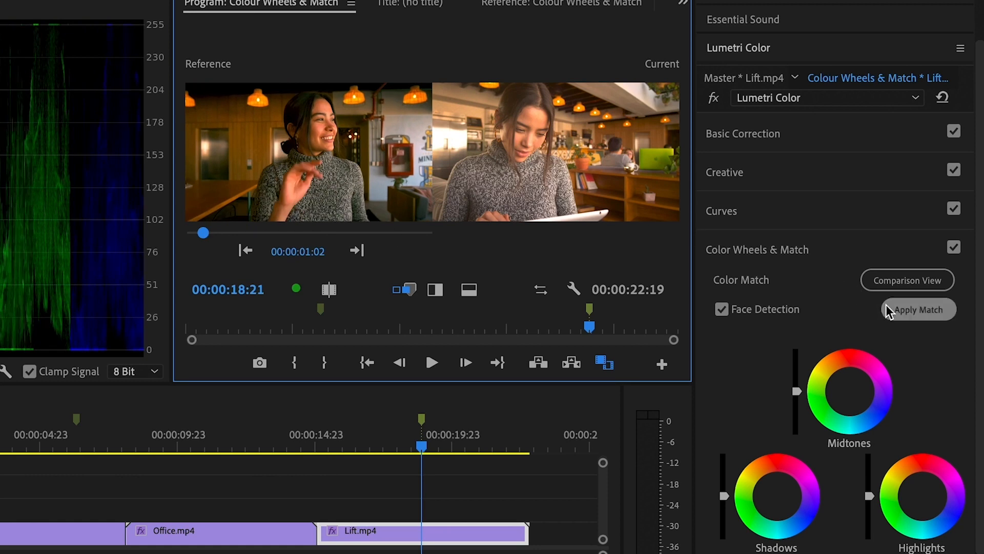
# Apply the color match to the last Lift.mp4 clip, nudge its midtones towards green, and compare with Color Wheels & Match off and on
pyautogui.click(931, 314)
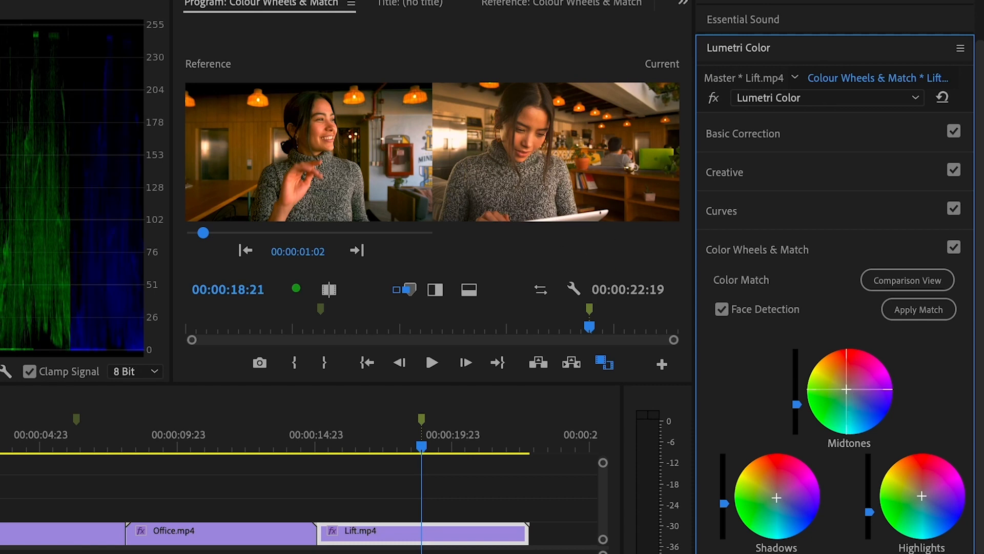
pyautogui.moveTo(846, 389); pyautogui.dragTo(847, 393)
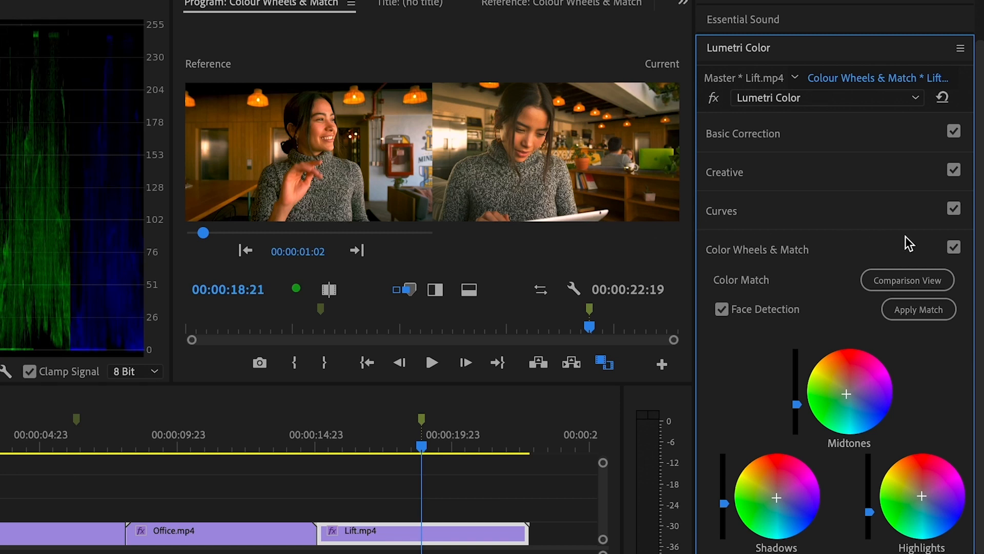
pyautogui.click(954, 248)
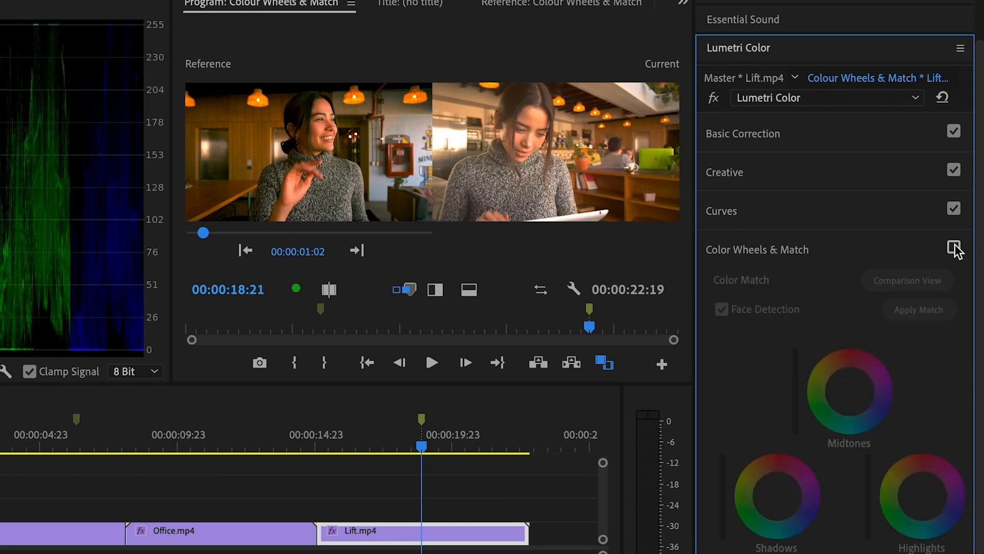
pyautogui.click(954, 248)
pyautogui.click(953, 248)
pyautogui.click(954, 249)
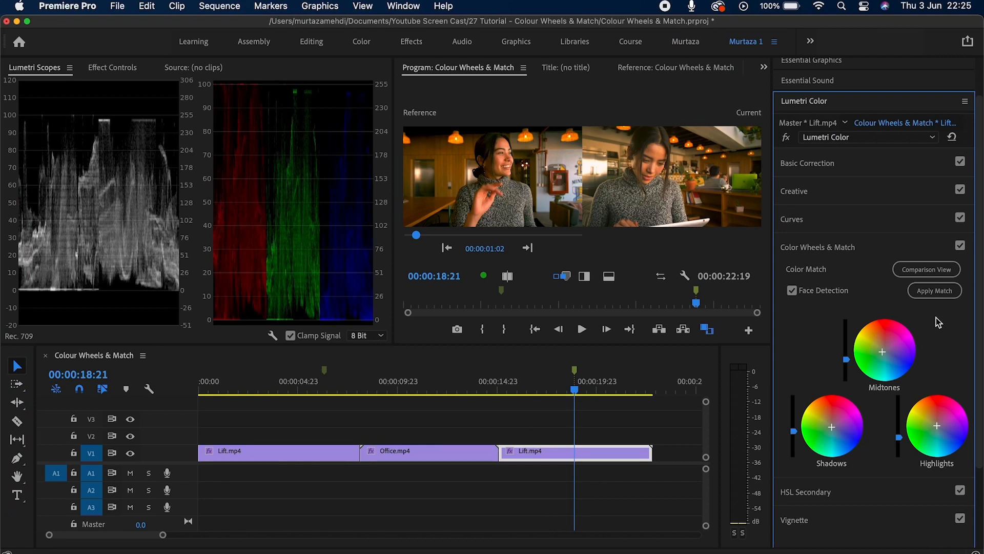
# Look at the HSL Secondary section, switching to the Yoga.mp4 project and leaving that section expanded for its clip
pyautogui.click(824, 493)
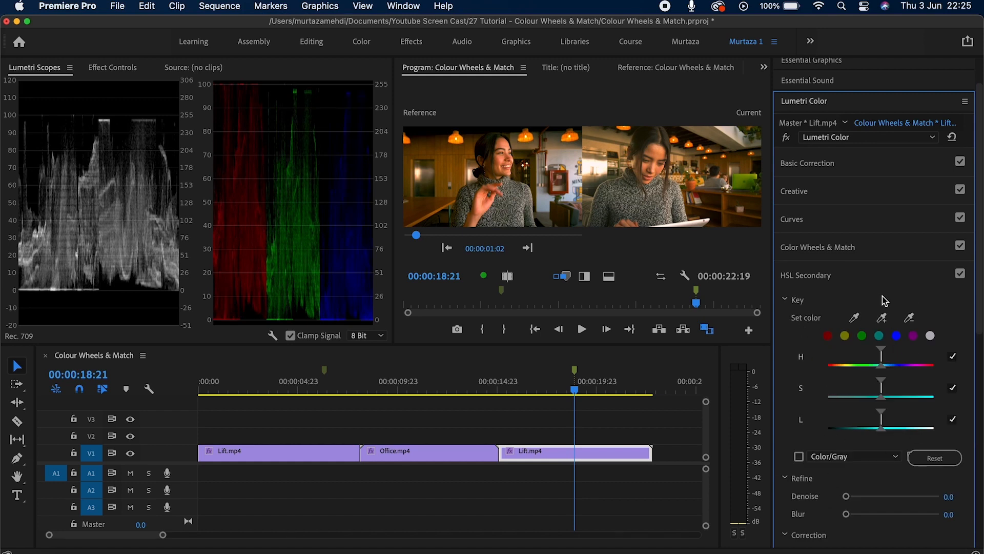
pyautogui.click(859, 254)
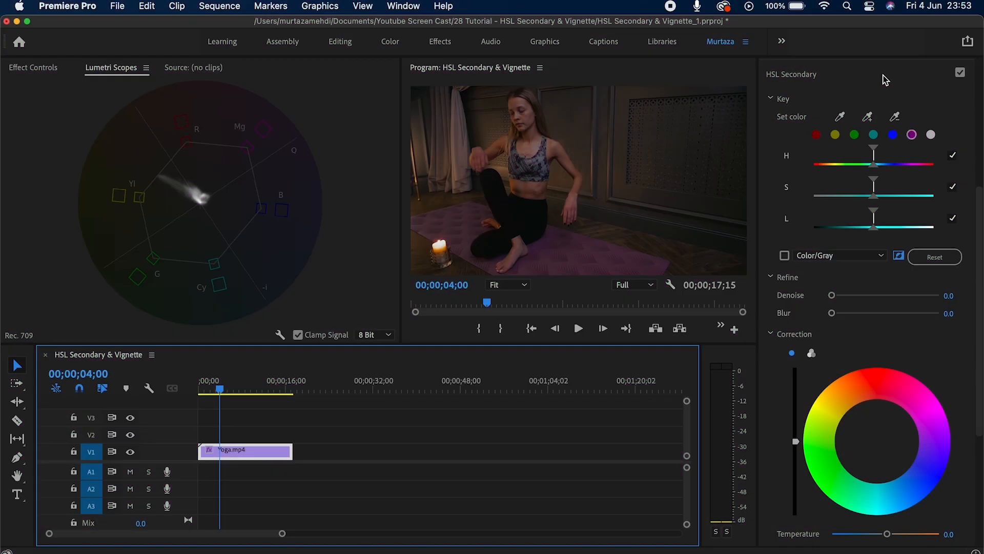
pyautogui.click(866, 76)
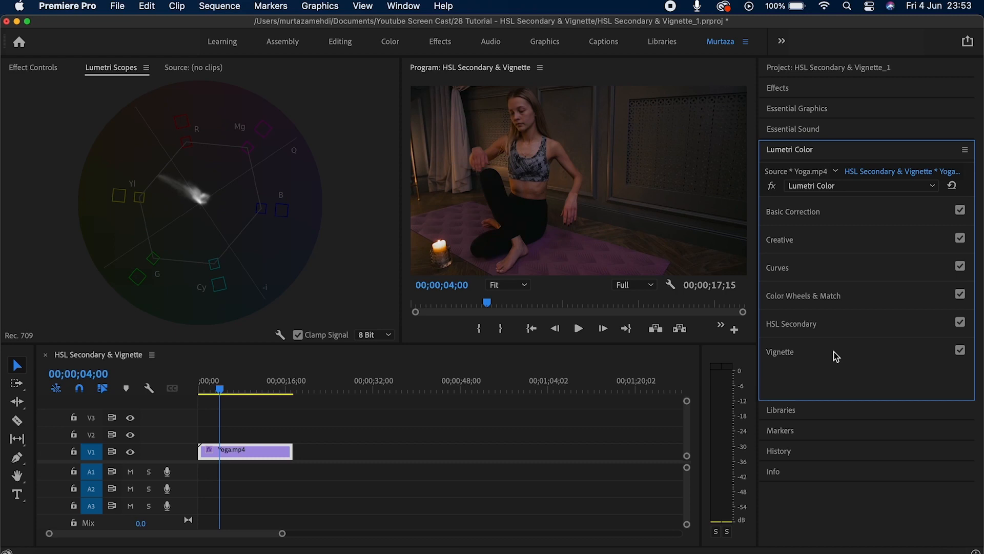
pyautogui.click(797, 324)
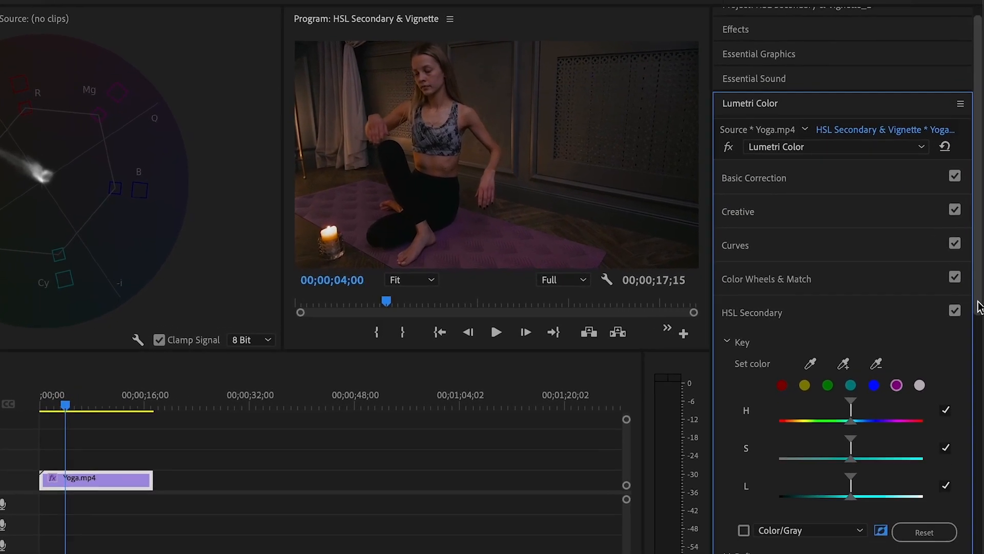
# Key the purple yoga mat by sampling its color, add a second mat area to the key, and widen the hue range slightly
pyautogui.moveTo(979, 303); pyautogui.dragTo(979, 453)
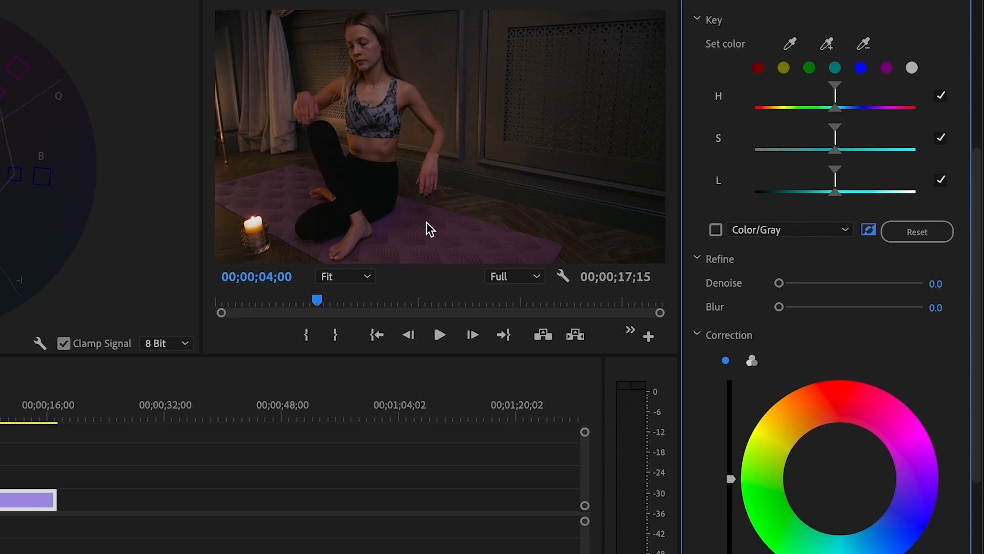
pyautogui.click(792, 45)
pyautogui.click(427, 244)
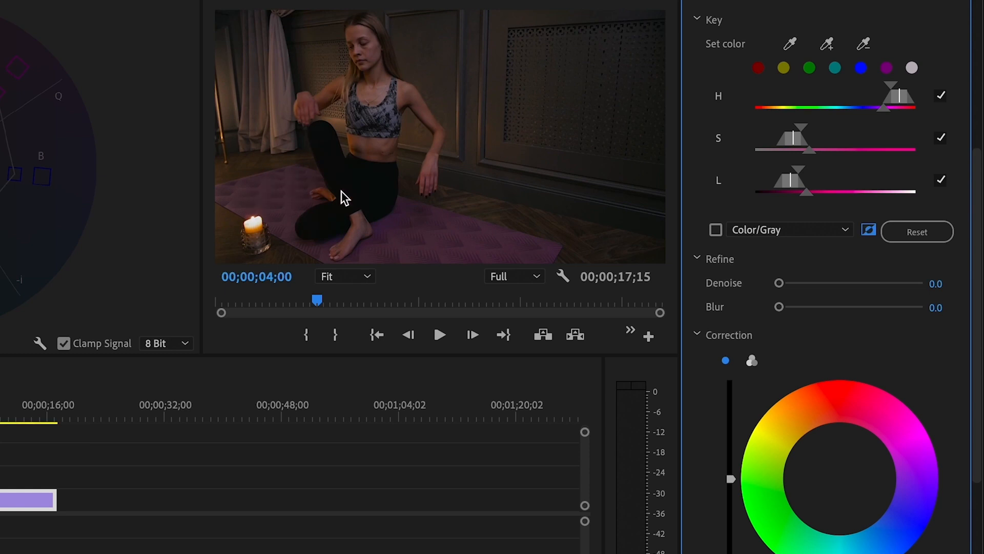
pyautogui.click(828, 43)
pyautogui.click(272, 183)
pyautogui.moveTo(886, 107); pyautogui.dragTo(882, 107)
# Preview the key as a Color/Gray mask, switch the mask inversion so only the mat keeps its color, and fine-tune the hue range
pyautogui.click(715, 231)
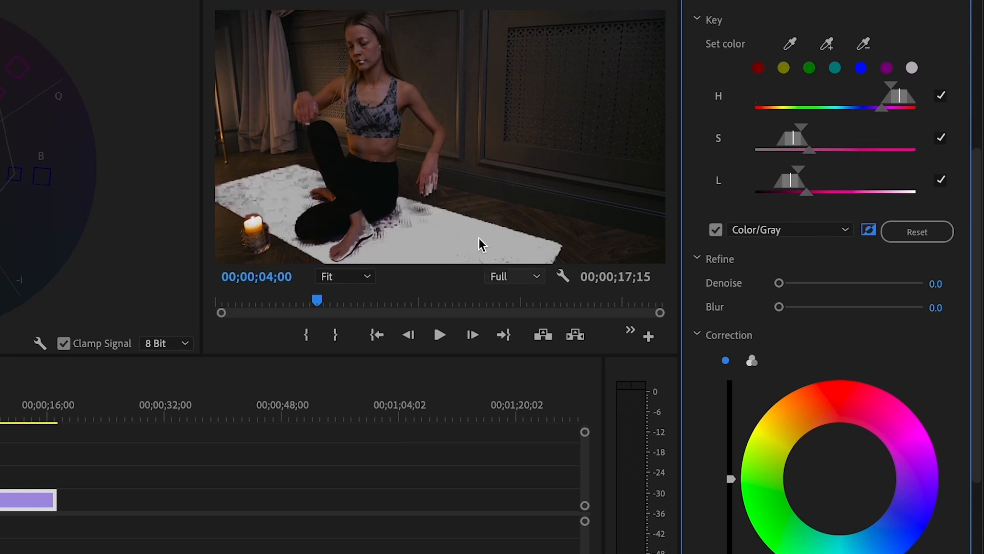
pyautogui.click(872, 232)
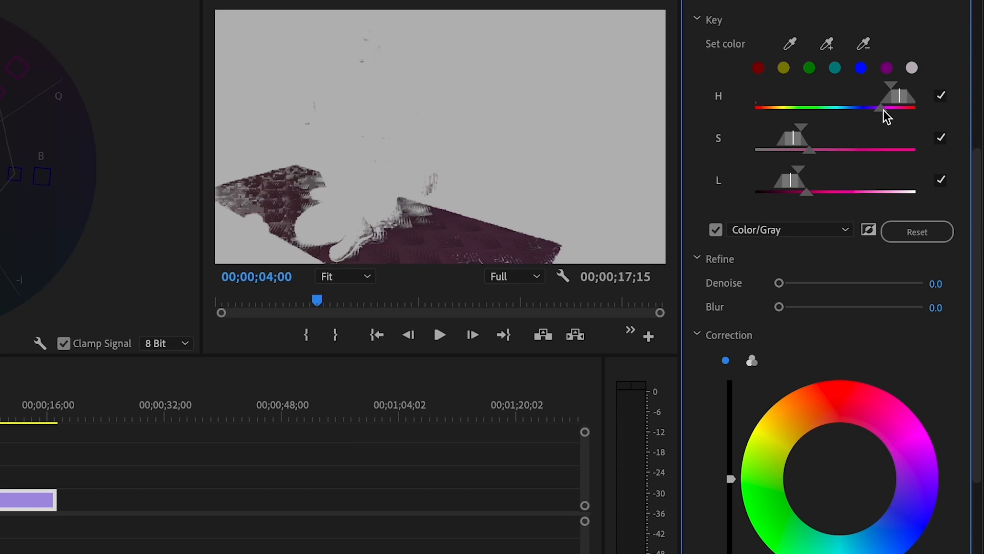
pyautogui.moveTo(885, 112); pyautogui.dragTo(886, 110)
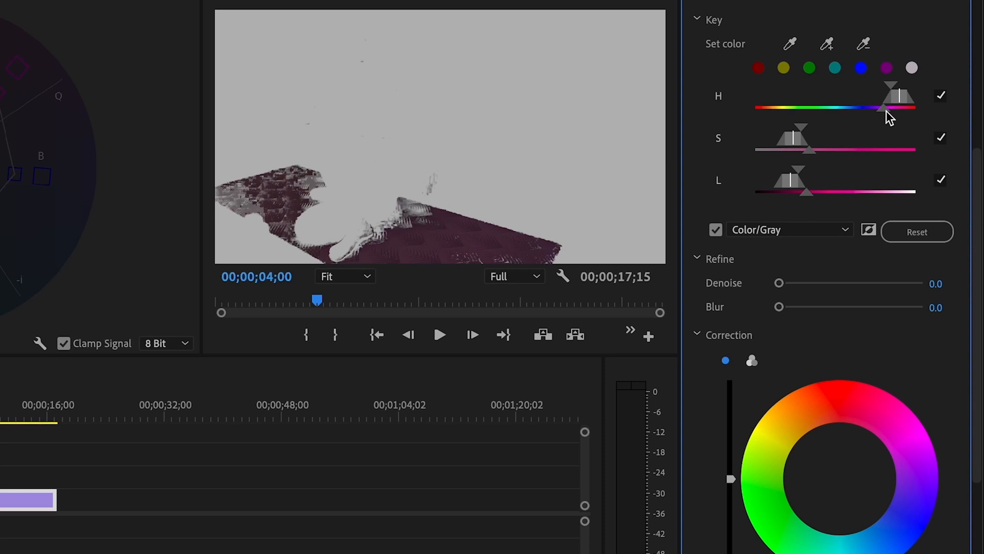
pyautogui.click(717, 230)
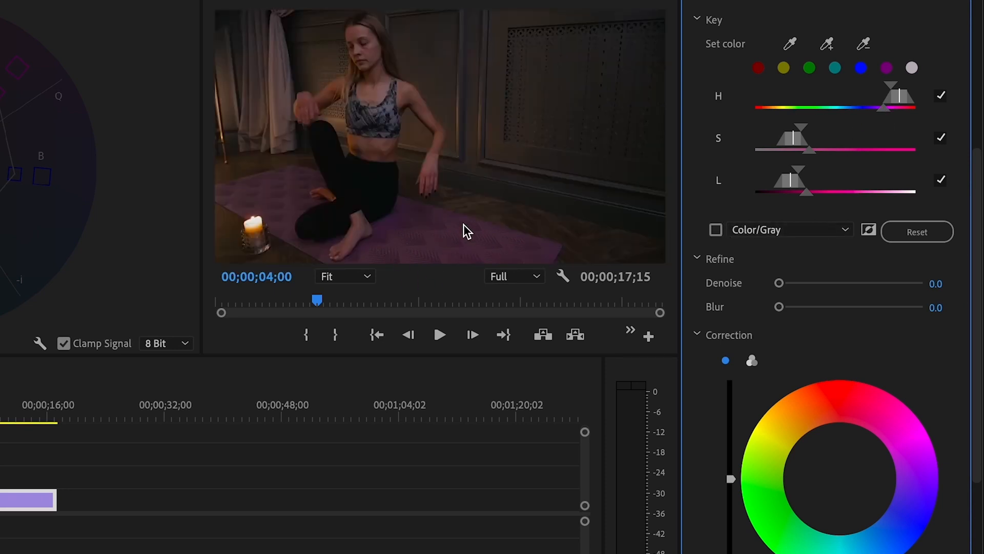
# Refine the mat's key against the Color/Gray mask with Denoise 43.7 and Blur 10.6, and hide the mask
pyautogui.click(716, 230)
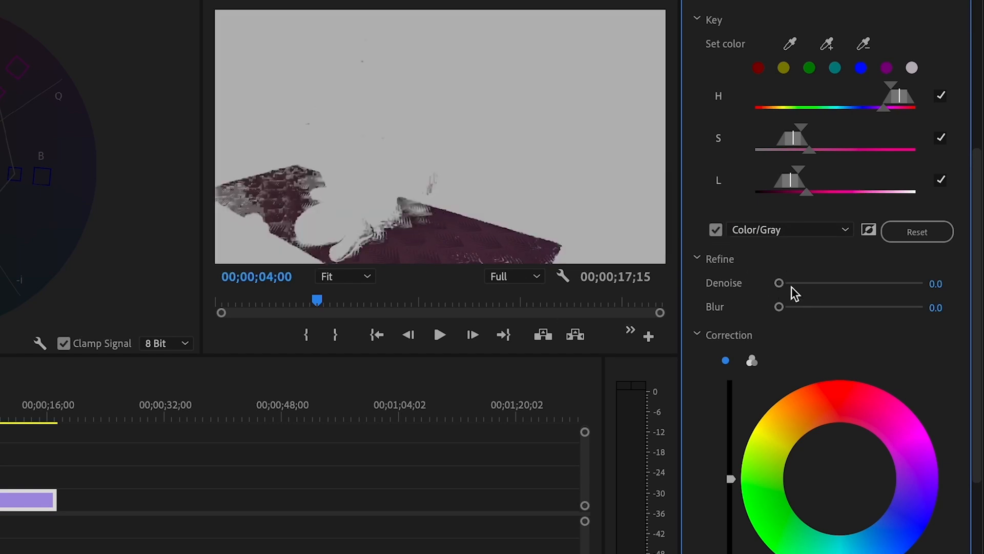
pyautogui.moveTo(780, 284); pyautogui.dragTo(841, 281)
pyautogui.moveTo(781, 307); pyautogui.dragTo(831, 308)
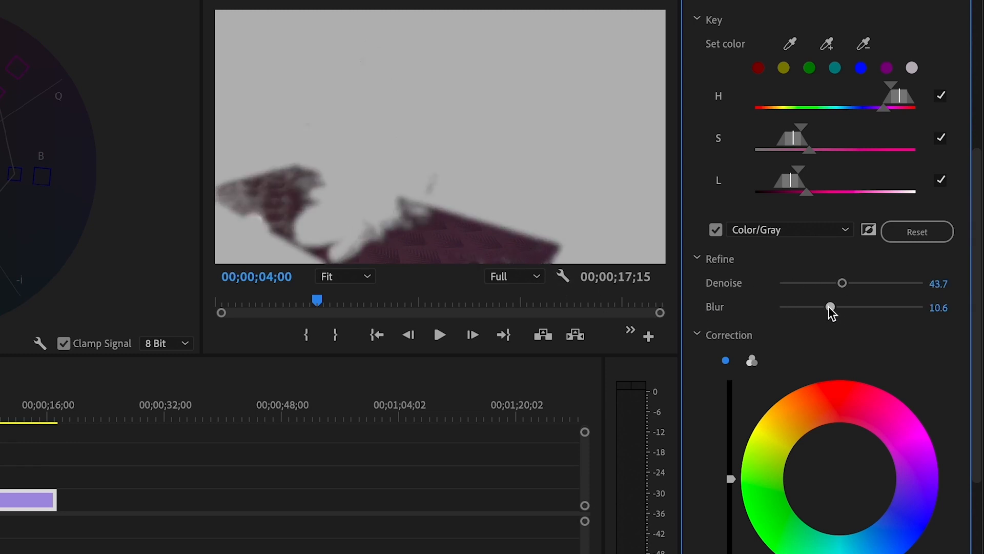
pyautogui.click(724, 232)
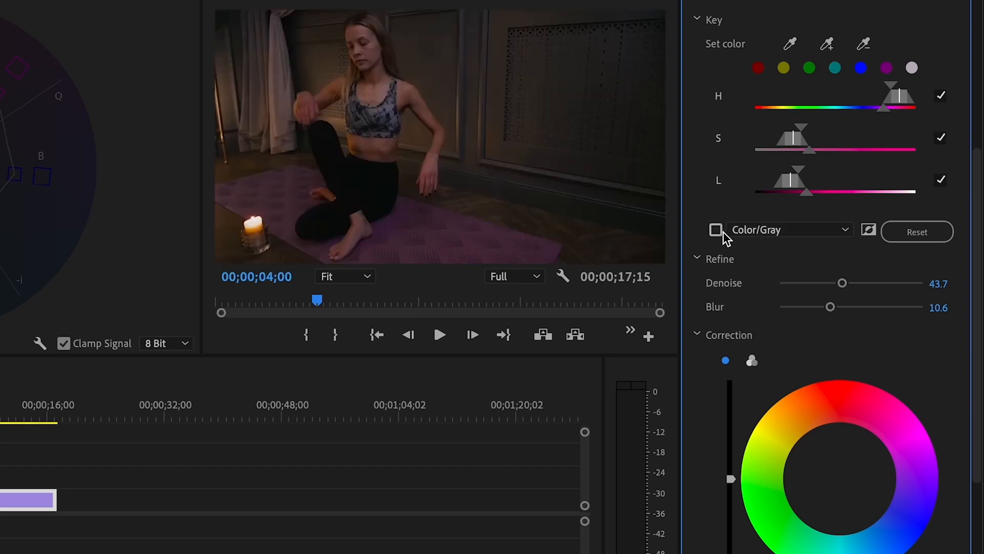
# Tint the keyed yoga mat towards orange and shift the key's hue range slightly towards blue
pyautogui.moveTo(978, 322); pyautogui.dragTo(979, 379)
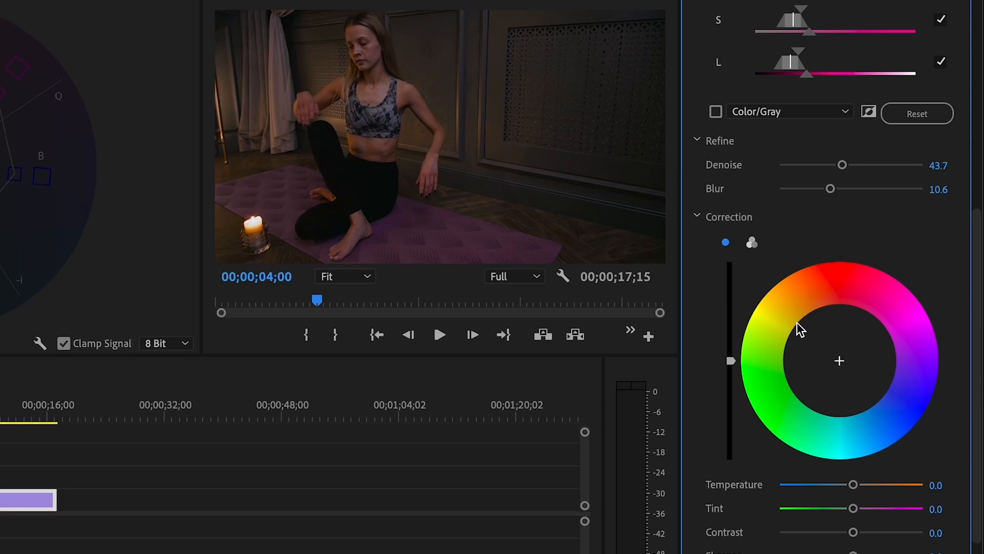
pyautogui.moveTo(840, 361); pyautogui.dragTo(803, 331)
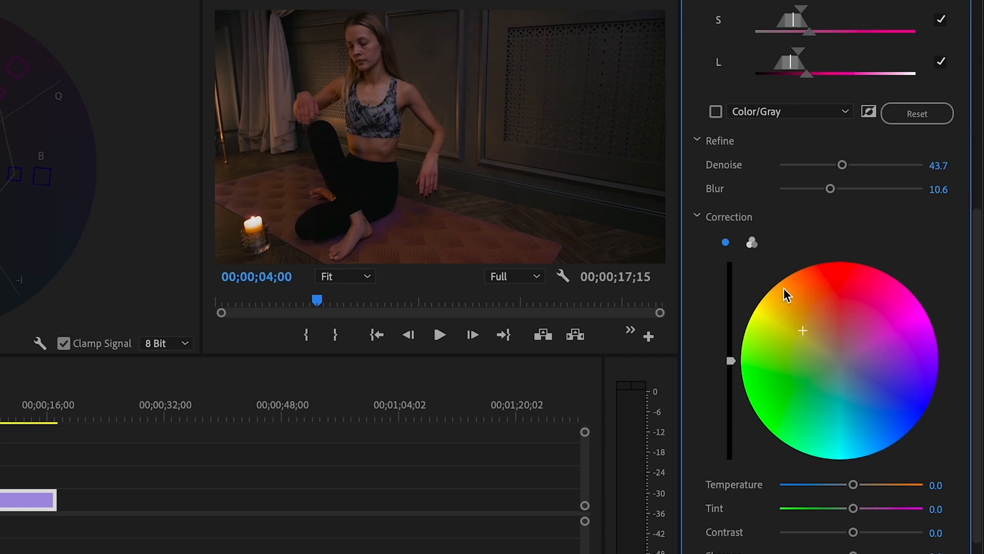
pyautogui.moveTo(978, 319); pyautogui.dragTo(980, 266)
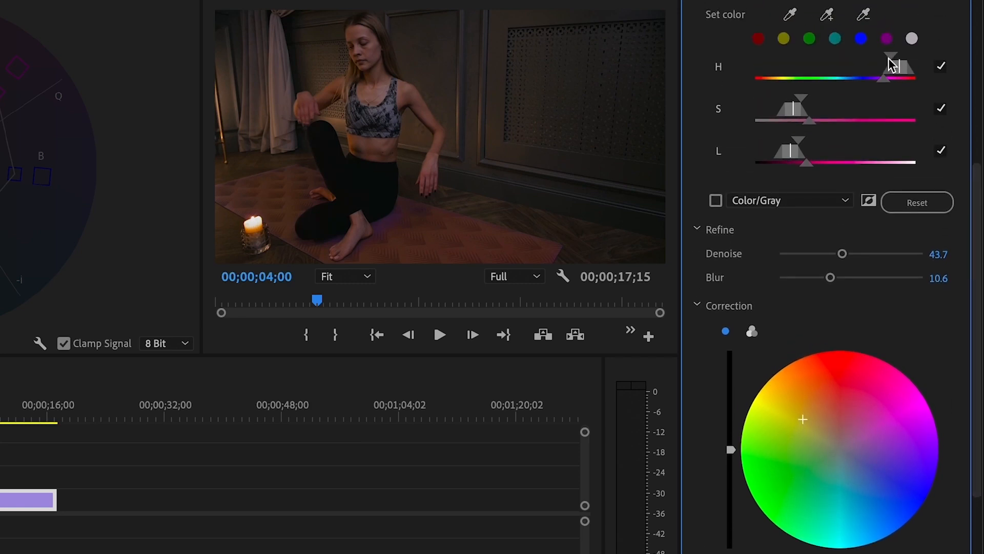
pyautogui.click(886, 77)
pyautogui.click(392, 227)
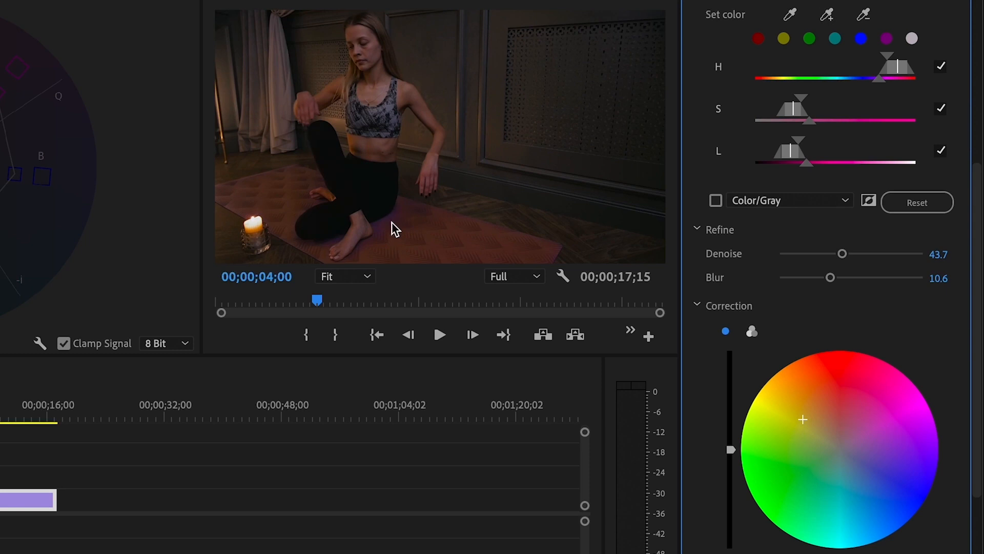
# Fine-tune the mat's orange tint on the single correction wheel and brighten the mat slightly
pyautogui.click(827, 15)
pyautogui.moveTo(794, 418); pyautogui.dragTo(803, 416)
pyautogui.moveTo(731, 449)
pyautogui.mouseDown()
pyautogui.moveTo(731, 419)
pyautogui.moveTo(731, 432)
pyautogui.mouseUp()
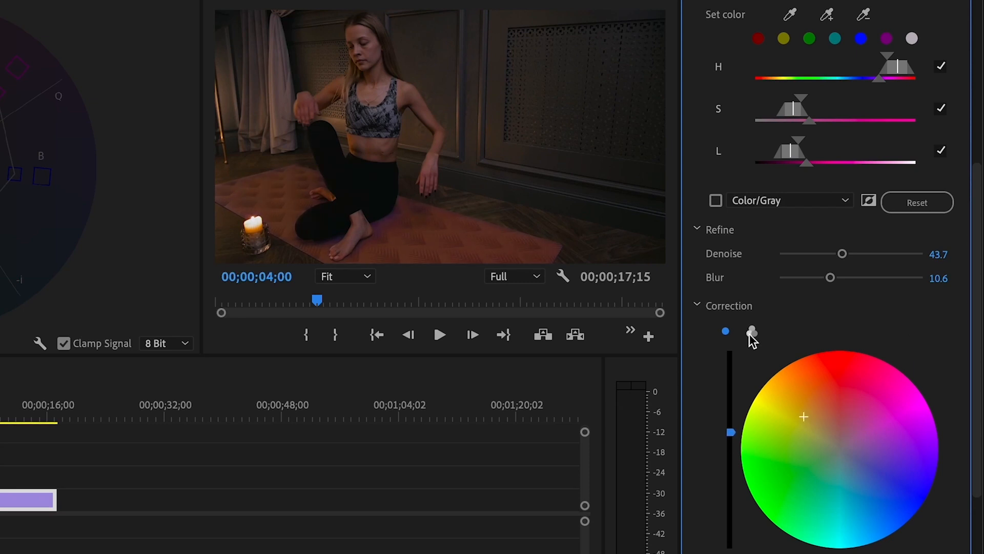
# Tint the mat's highlights towards magenta with the three-way correction wheels, and return to the single wheel
pyautogui.click(752, 333)
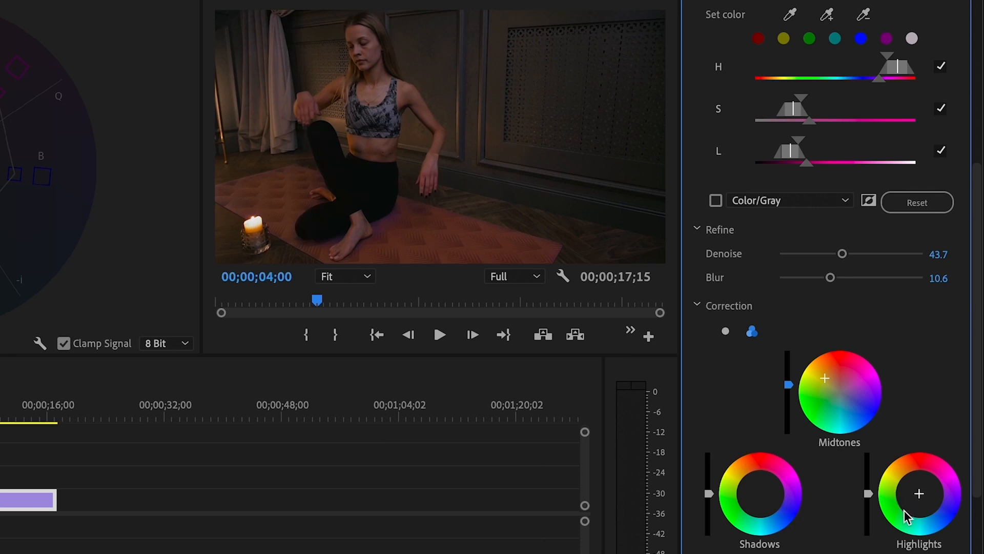
pyautogui.moveTo(919, 494); pyautogui.dragTo(945, 479)
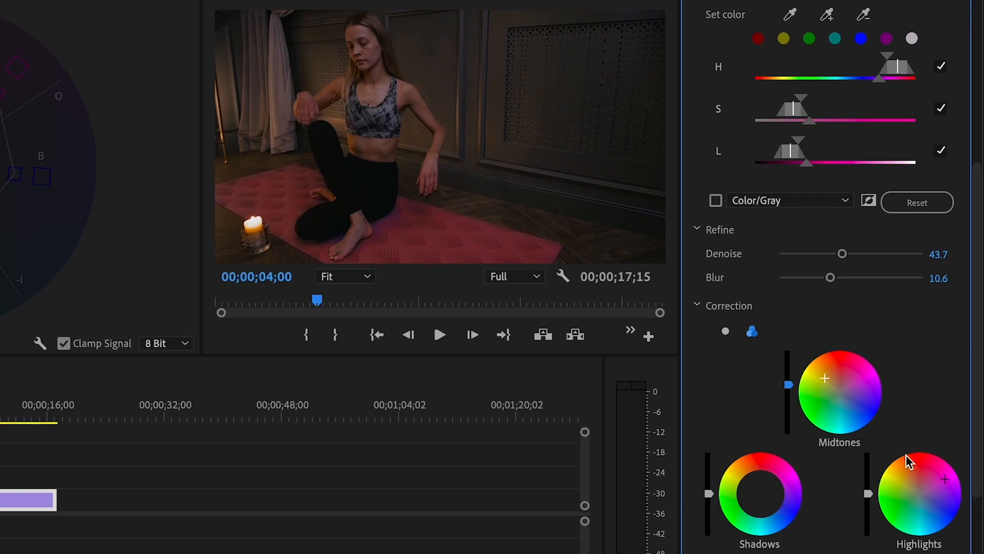
pyautogui.moveTo(978, 387); pyautogui.dragTo(978, 424)
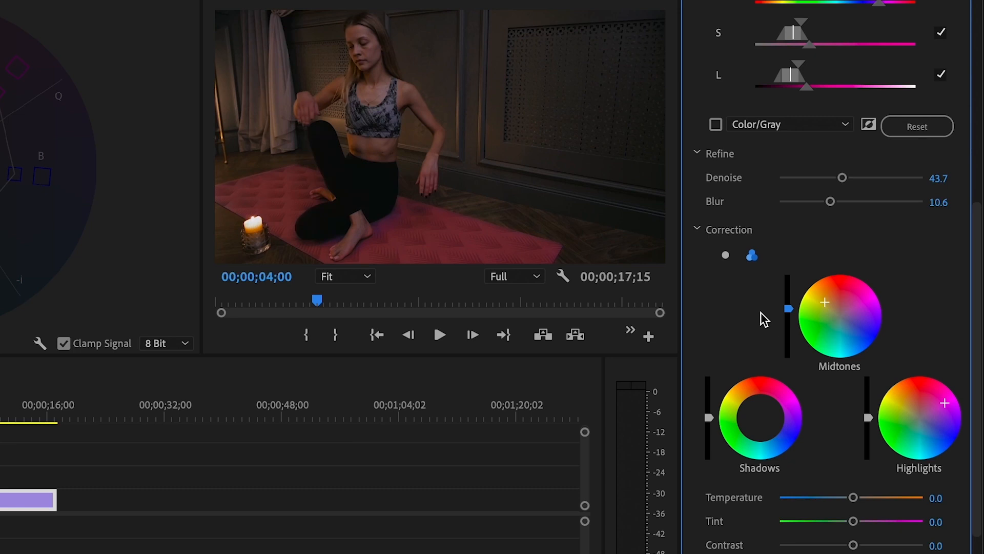
pyautogui.click(726, 255)
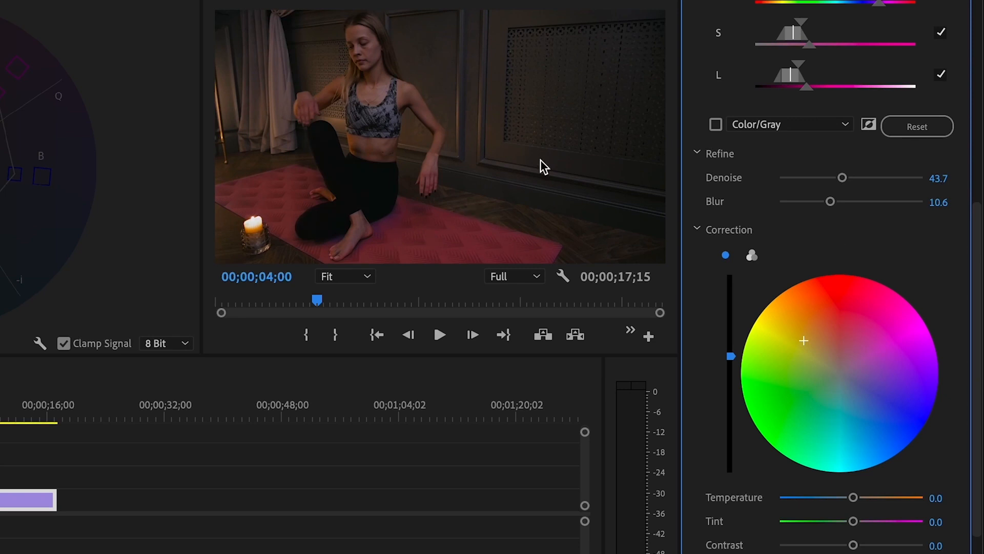
# Try inverting the mask and desaturating everything except the mat with Saturation 0, and restore the Saturation and mask
pyautogui.click(868, 126)
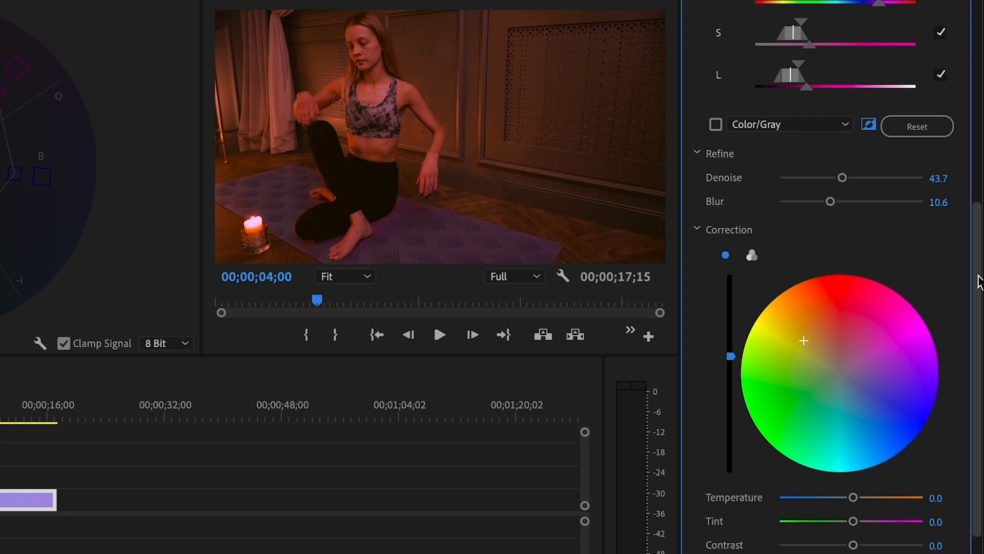
pyautogui.scroll(-2, 977, 287)
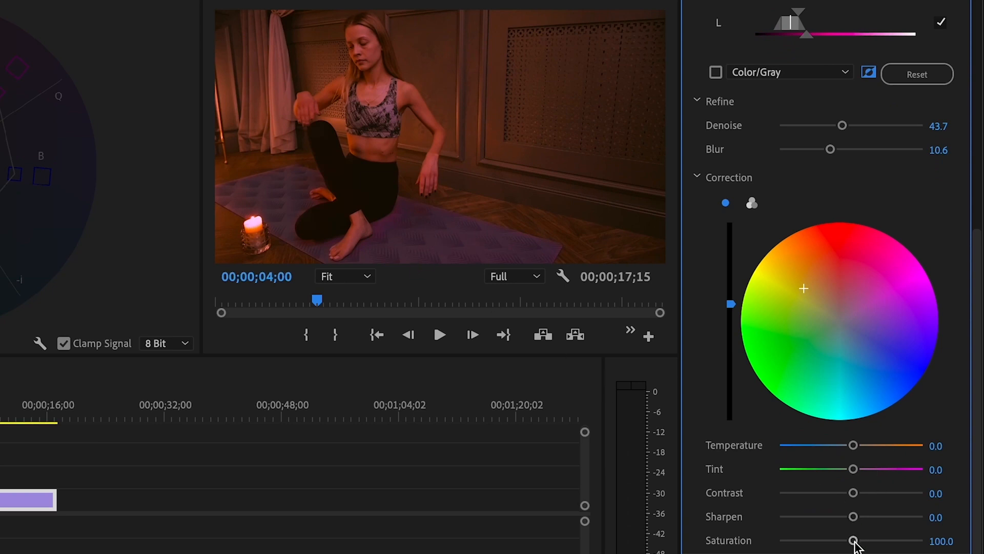
pyautogui.moveTo(853, 543); pyautogui.dragTo(690, 519)
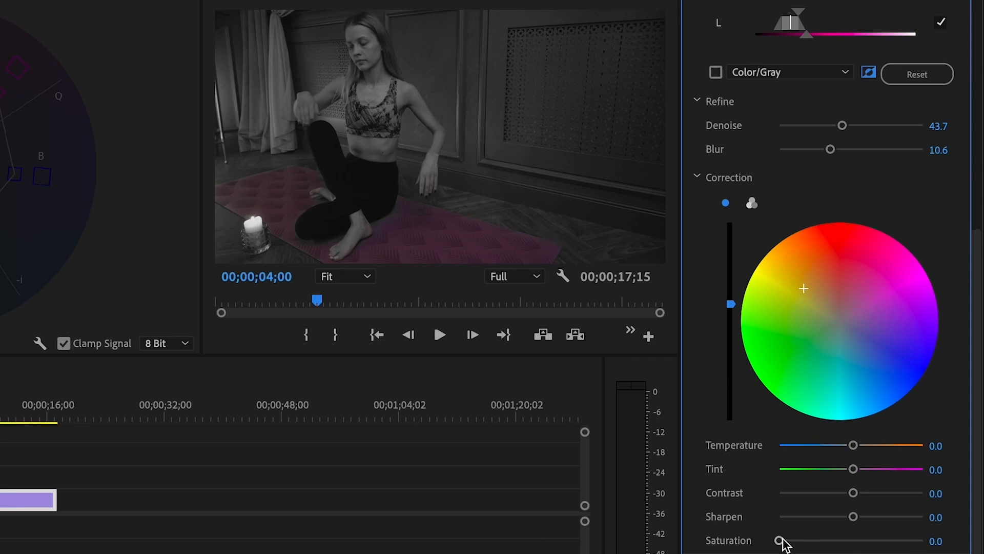
pyautogui.moveTo(780, 541); pyautogui.dragTo(785, 541)
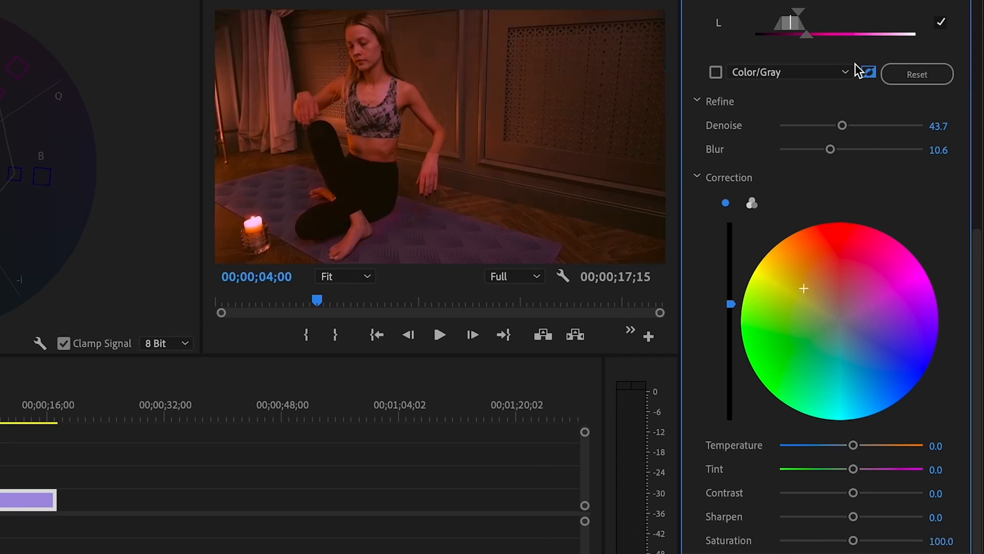
pyautogui.click(868, 72)
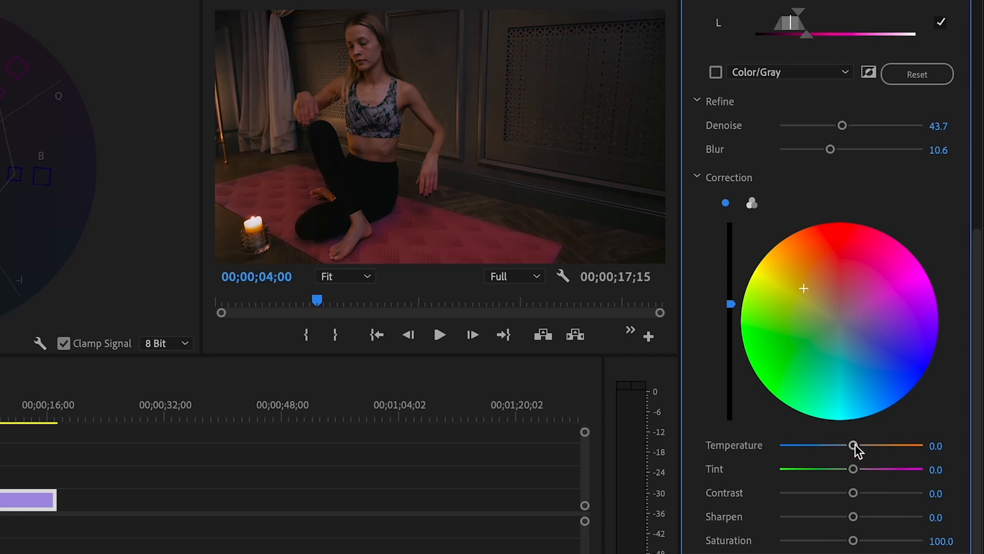
# Set the mat correction's Temperature and Tint to -2.5 each, and switch off HSL Secondary
pyautogui.moveTo(853, 444); pyautogui.dragTo(850, 470)
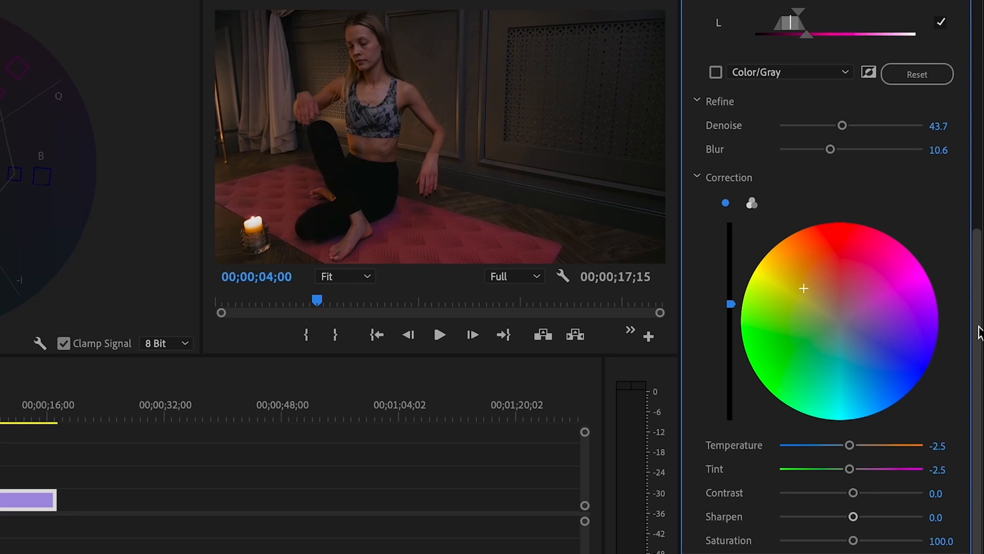
pyautogui.scroll(3, 979, 332)
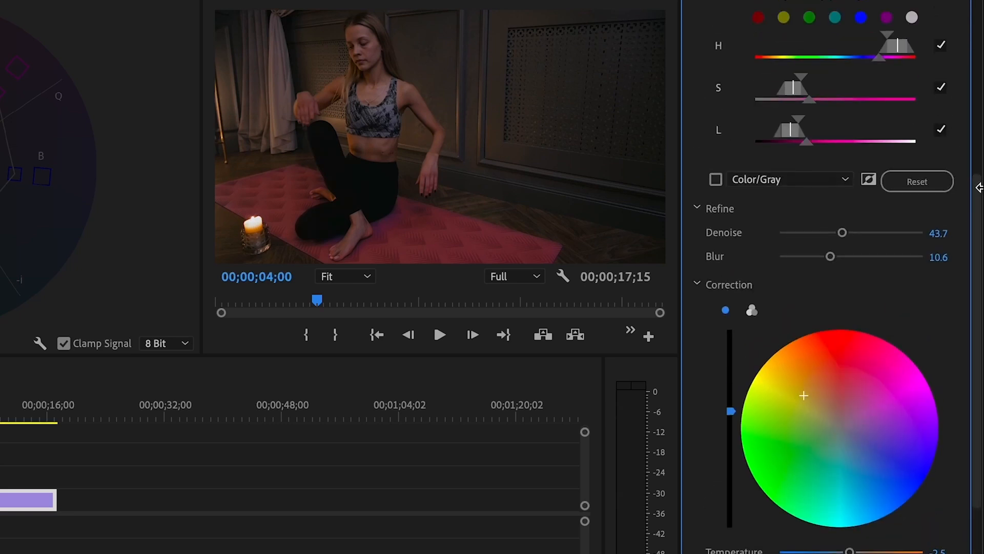
pyautogui.scroll(2, 978, 201)
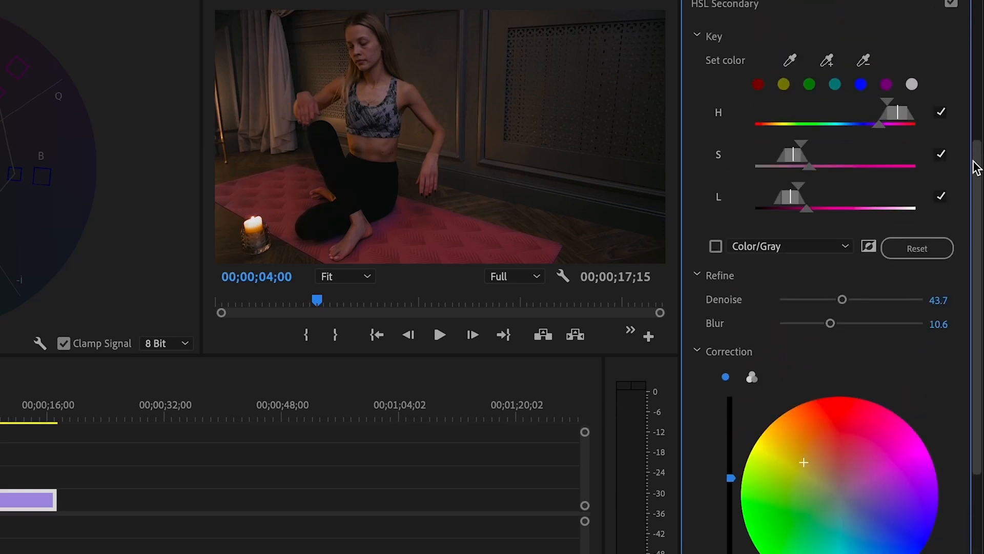
pyautogui.click(952, 4)
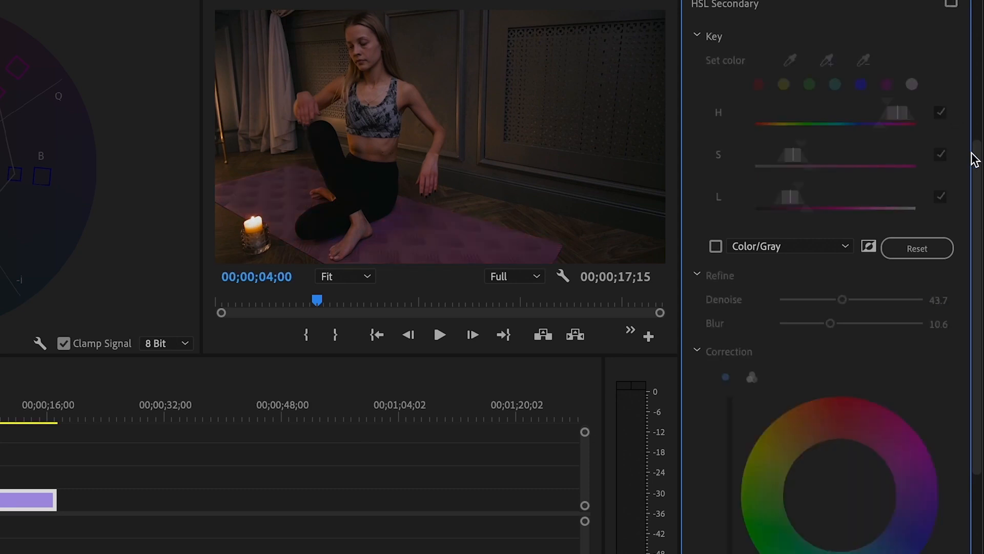
# Expand the Vignette section and toggle it off and on again
pyautogui.scroll(-9, 976, 154)
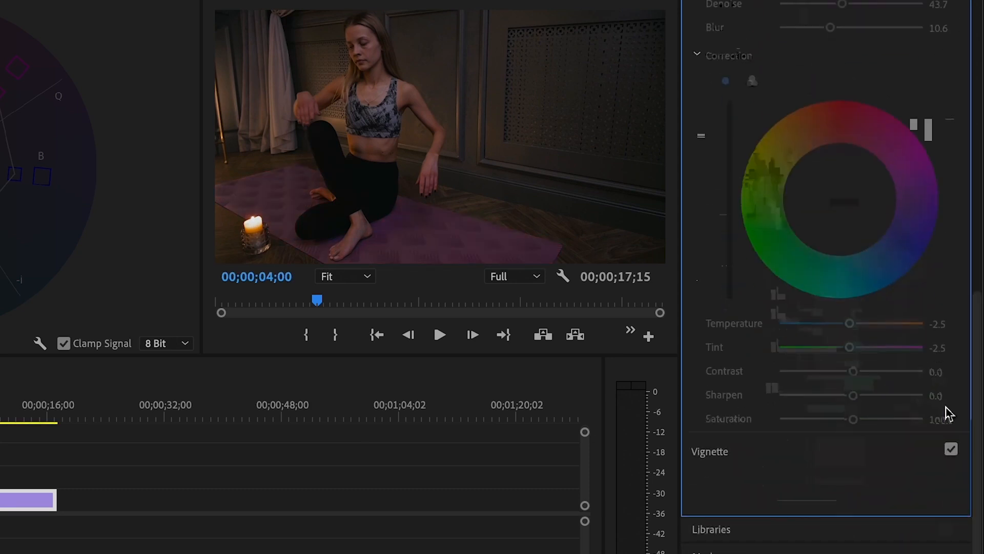
pyautogui.click(729, 462)
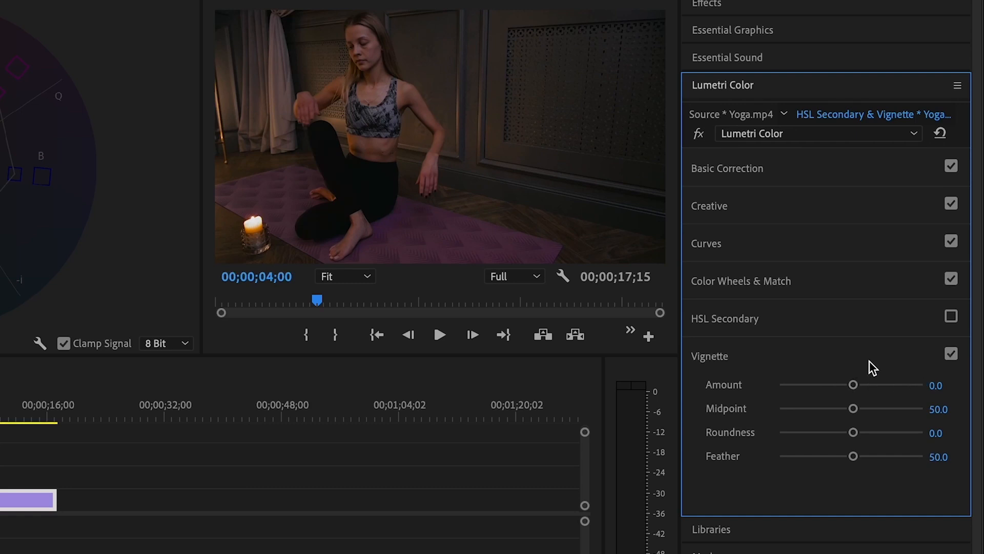
pyautogui.click(952, 359)
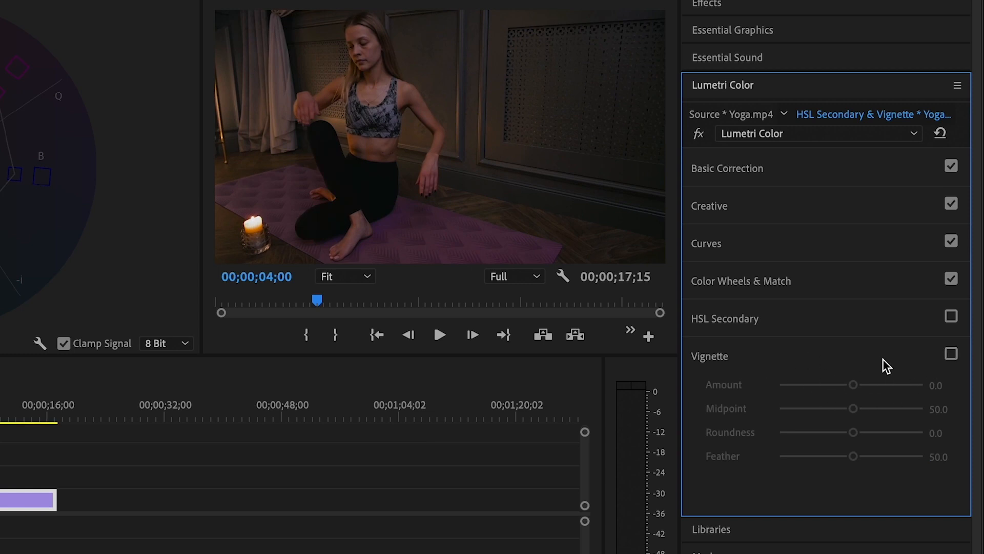
pyautogui.click(950, 358)
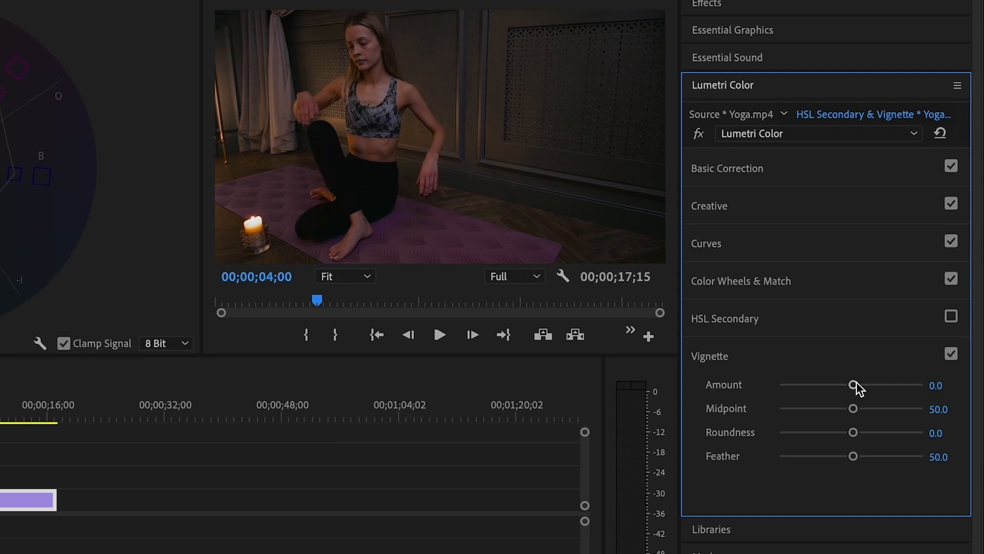
# Try out the Vignette sliders on the yoga clip, starting with Amount
pyautogui.moveTo(855, 386); pyautogui.dragTo(841, 457)
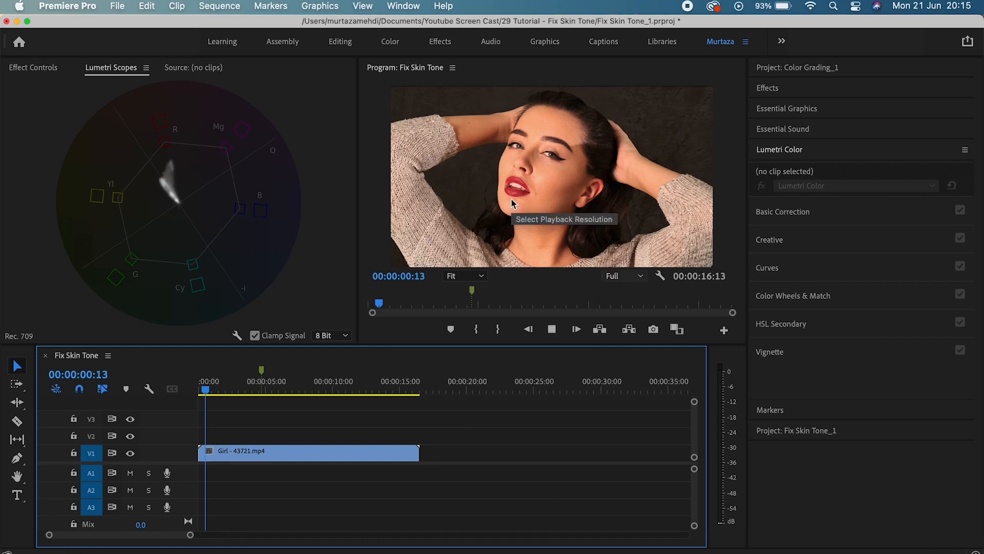
# Play through the Fix Skin Tone sequence, park the playhead on the marker at 00:00:04:18, and expand Basic Correction for the clip
pyautogui.press('space')
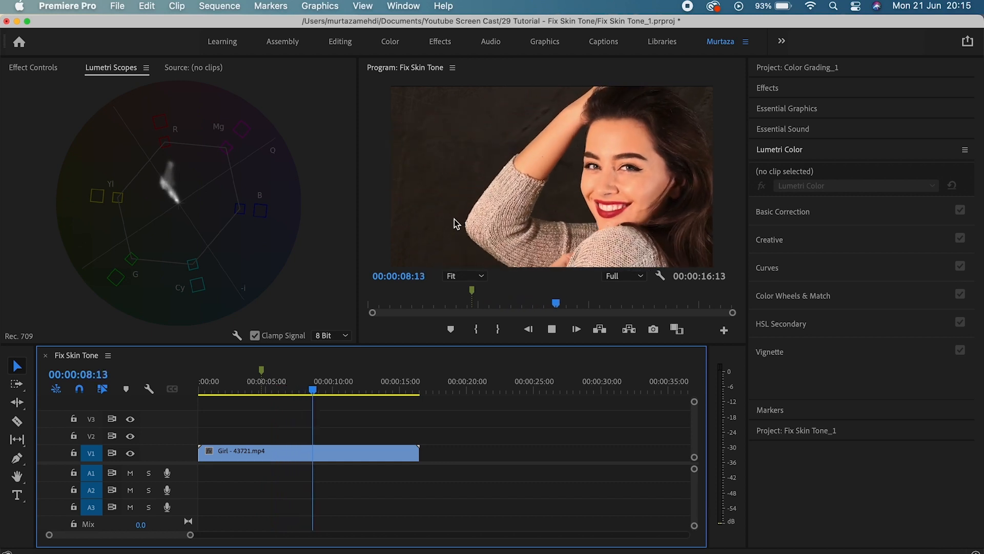
pyautogui.press('space')
pyautogui.click(264, 372)
pyautogui.click(775, 214)
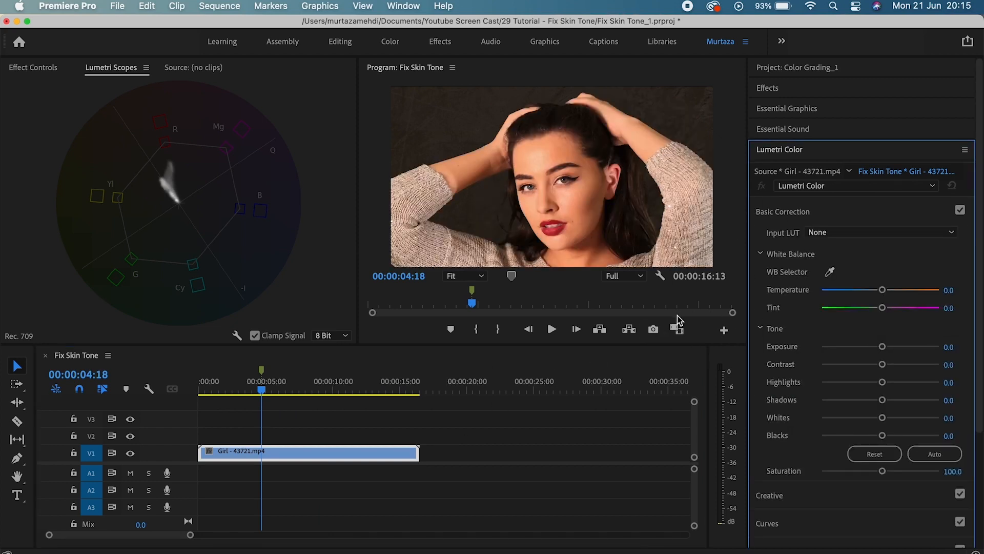
# Switch the Lumetri Scopes from Vectorscope YUV to only the Waveform (Luma) display
pyautogui.scroll(-4, 979, 194)
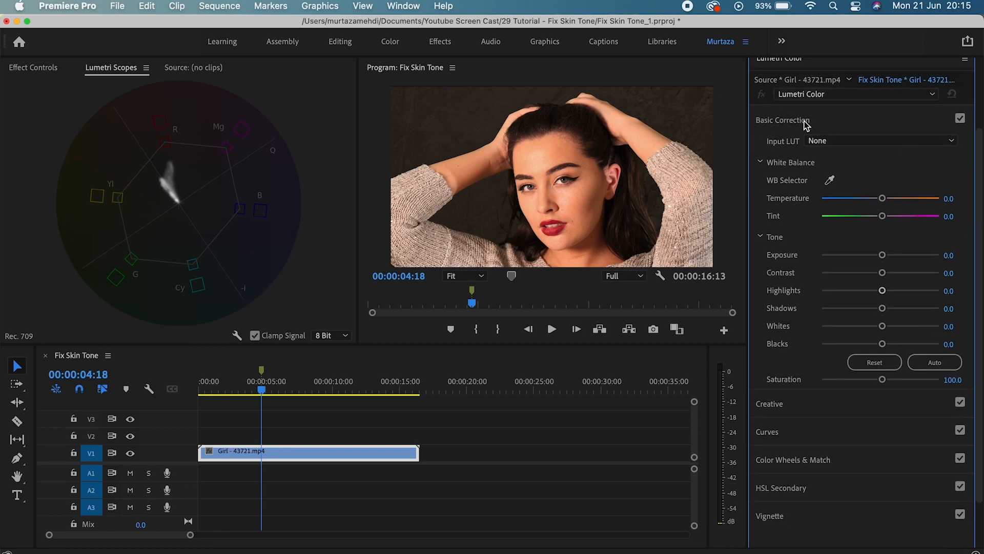
pyautogui.rightClick(274, 129)
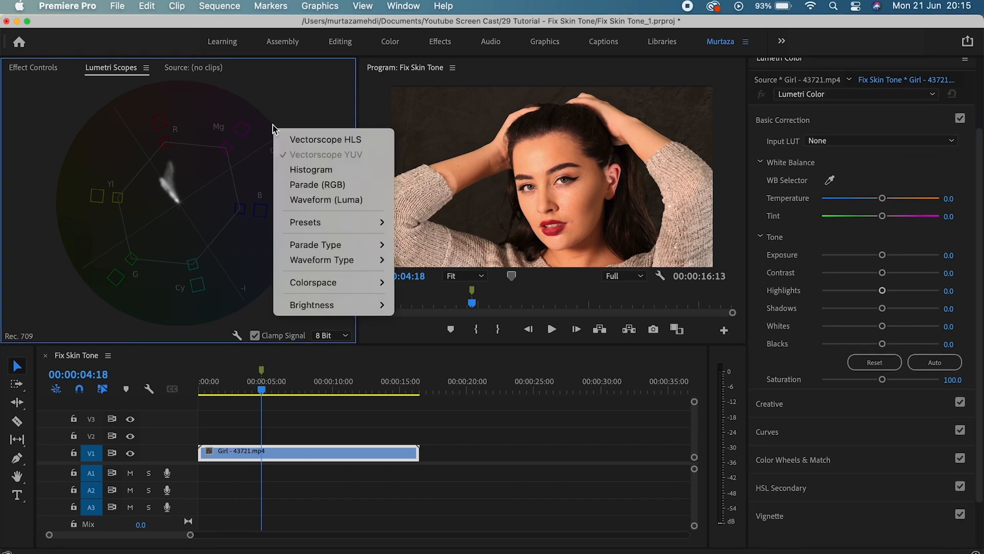
pyautogui.click(323, 199)
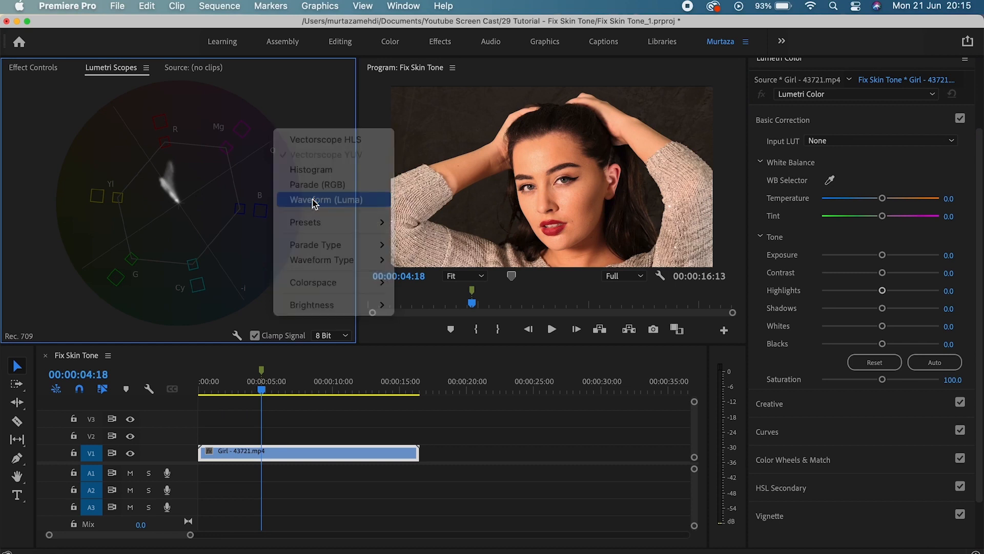
pyautogui.rightClick(269, 176)
pyautogui.click(290, 202)
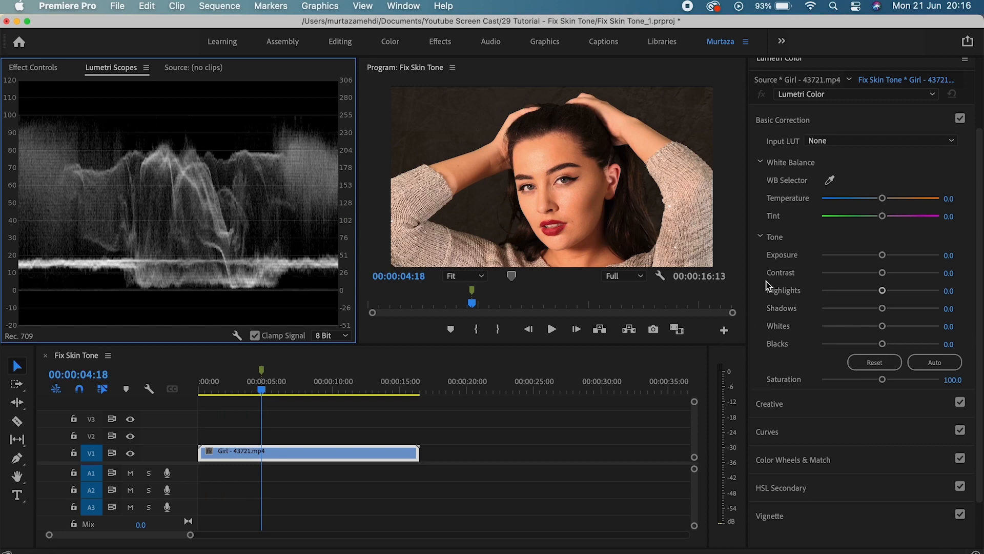
# Set the clip's Exposure to -0.6, Contrast to 24.9 and Highlights to -30.6
pyautogui.click(882, 256)
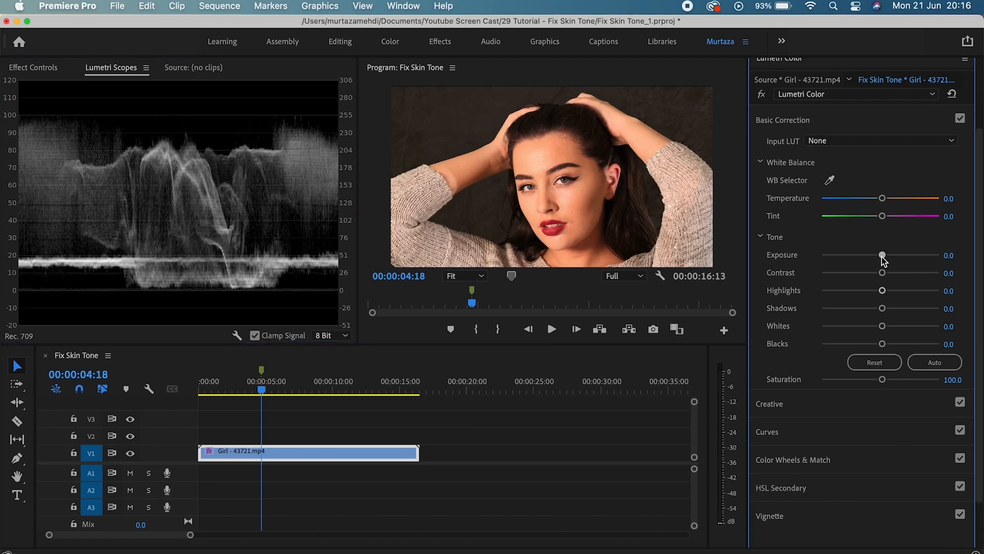
pyautogui.moveTo(883, 259); pyautogui.dragTo(873, 254)
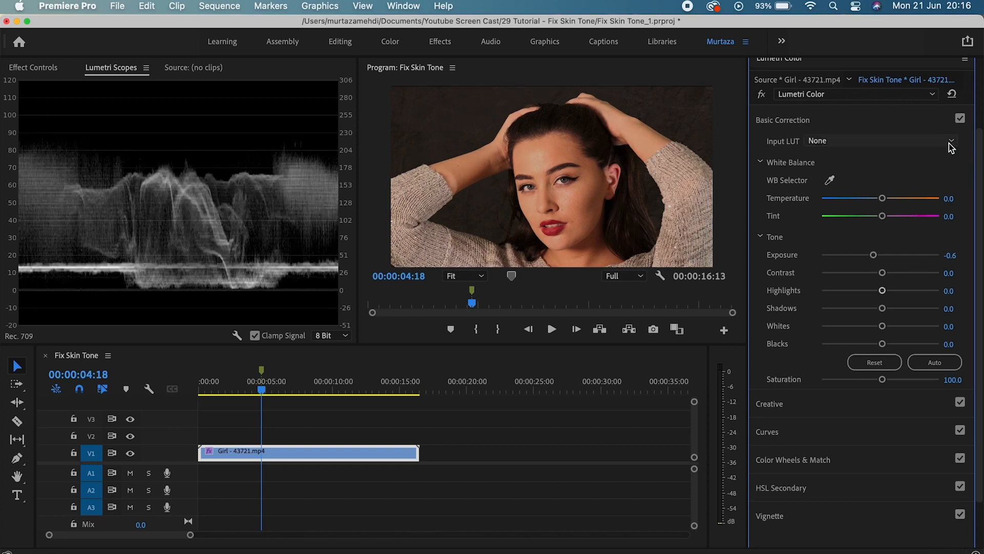
pyautogui.moveTo(883, 273); pyautogui.dragTo(896, 276)
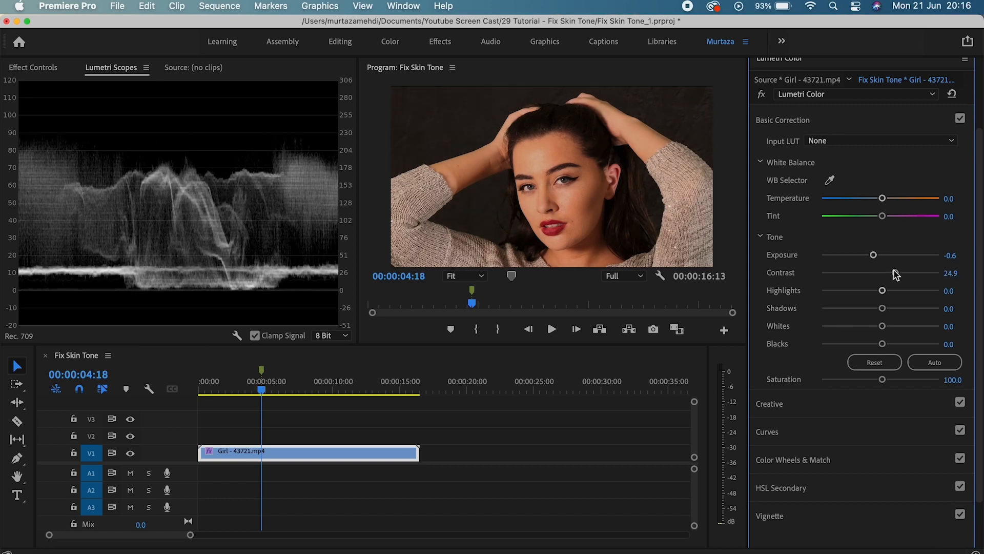
pyautogui.moveTo(883, 290); pyautogui.dragTo(863, 294)
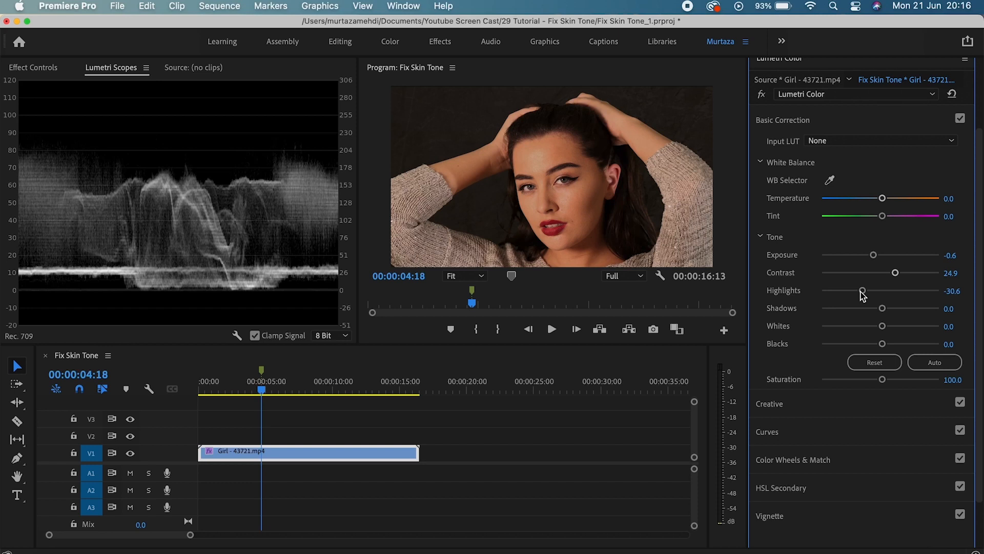
# Set Shadows to 6.4, Whites to -17.9 and Blacks to -30.6, and compare the clip with the Lumetri effect off and on
pyautogui.moveTo(882, 308); pyautogui.dragTo(884, 308)
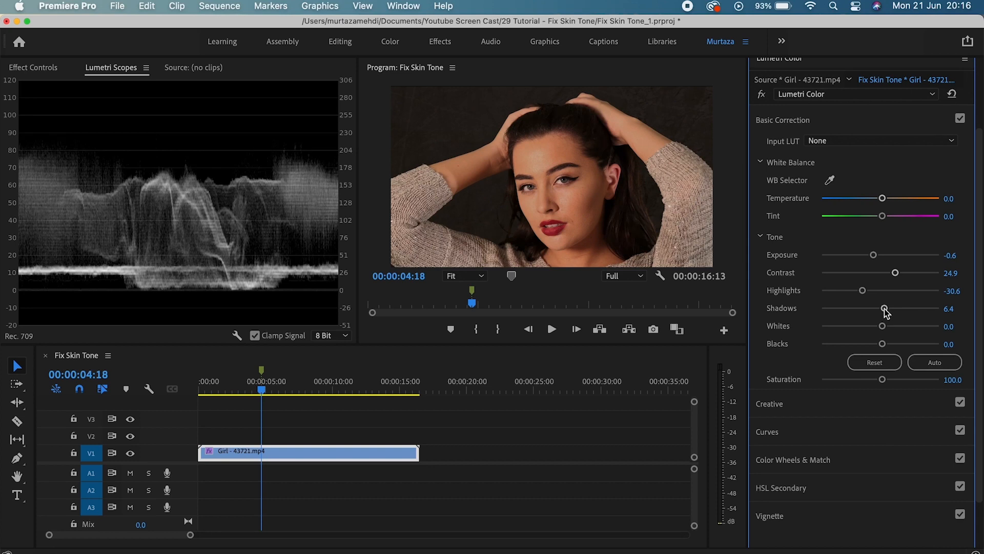
pyautogui.moveTo(882, 326); pyautogui.dragTo(871, 329)
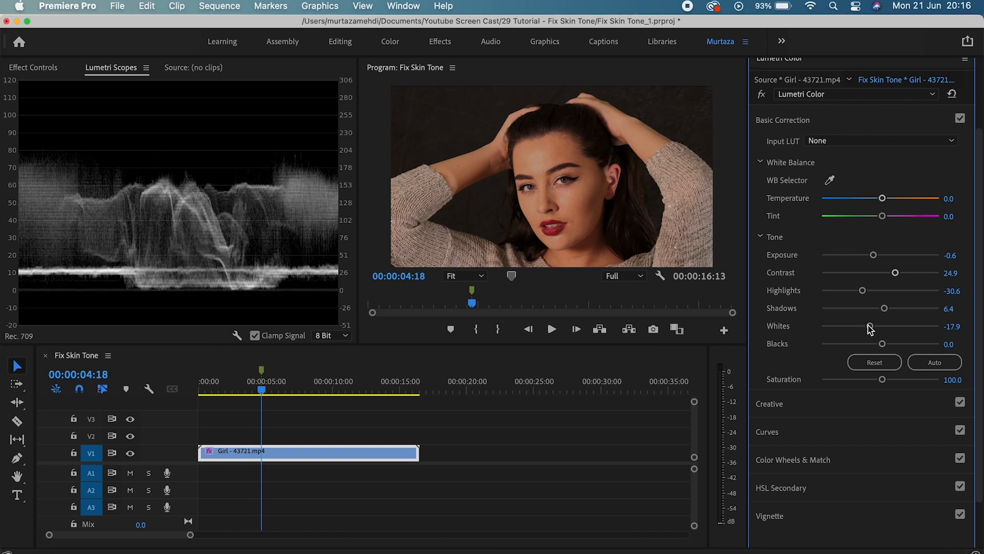
pyautogui.moveTo(883, 344); pyautogui.dragTo(863, 349)
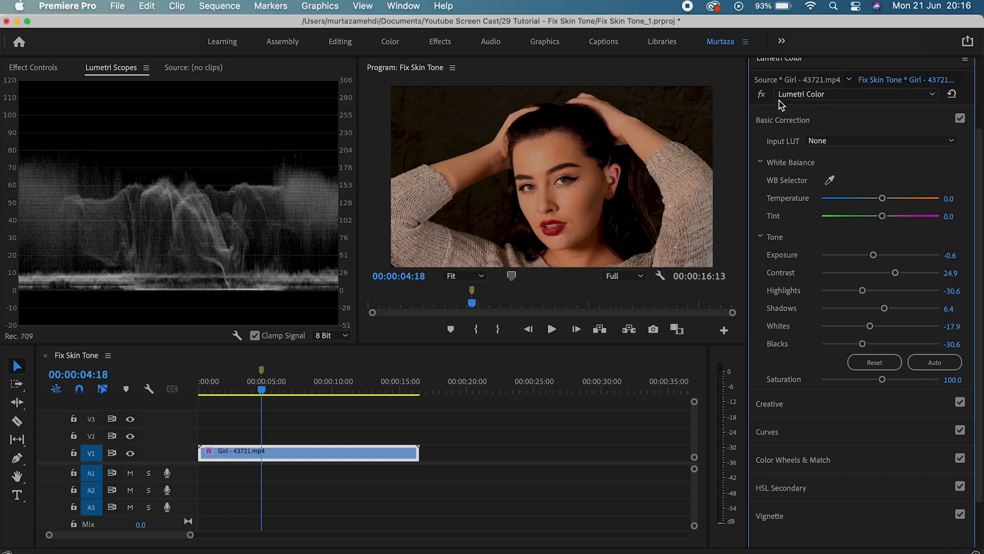
pyautogui.click(763, 98)
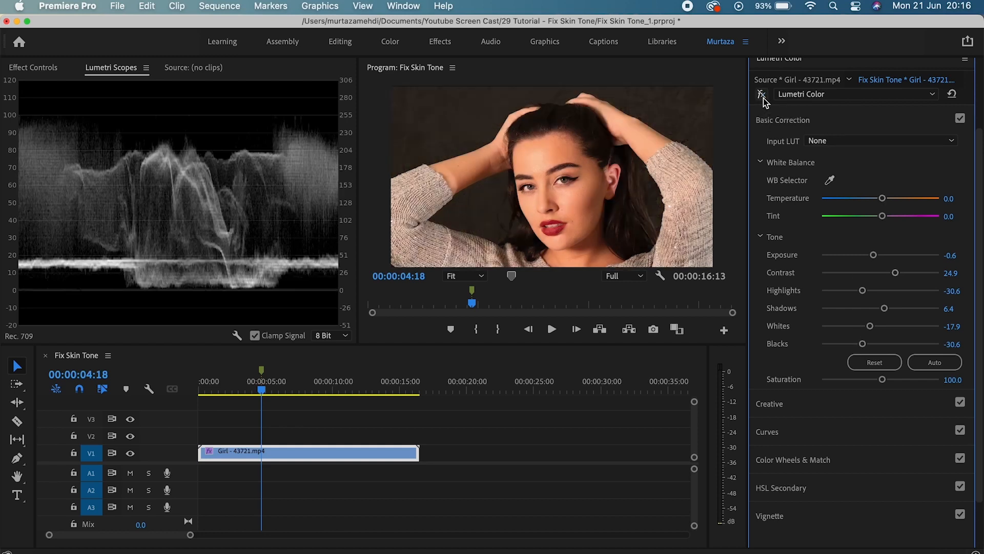
pyautogui.click(763, 96)
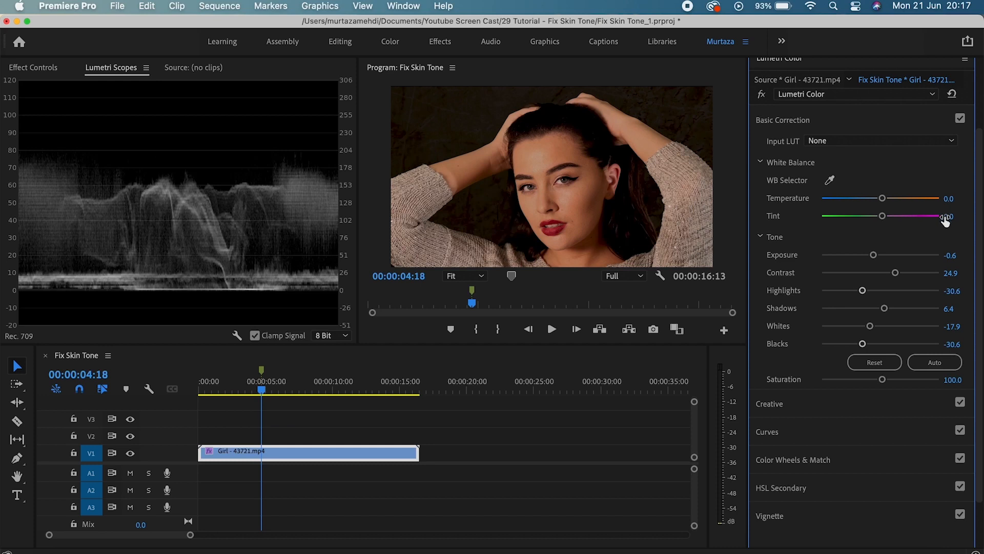
# Set Saturation to 102.9, Temperature to -12.1 and Tint to 4.0, and compare the clip with the Lumetri effect off and on
pyautogui.moveTo(880, 384); pyautogui.dragTo(883, 386)
pyautogui.moveTo(883, 388); pyautogui.dragTo(883, 386)
pyautogui.moveTo(880, 201); pyautogui.dragTo(882, 216)
pyautogui.click(766, 96)
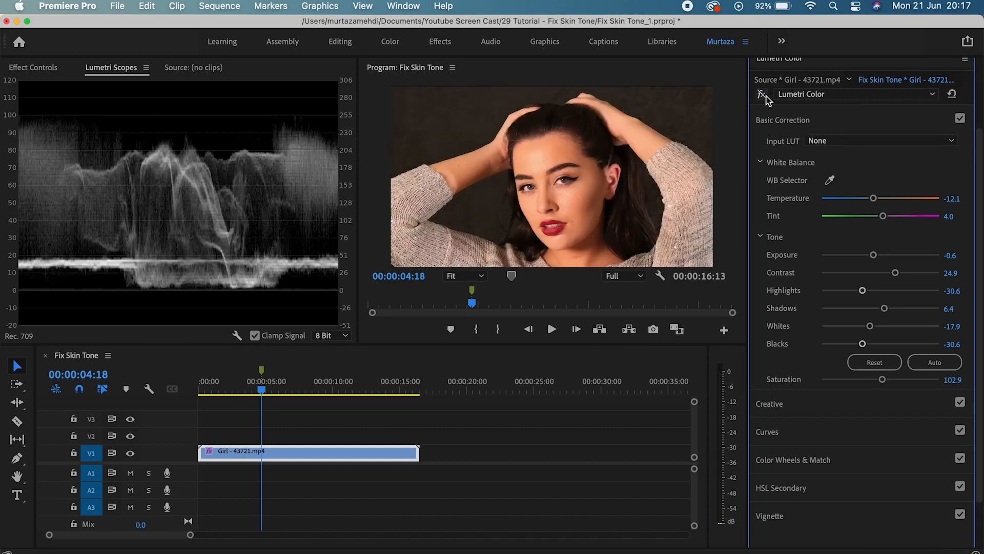
pyautogui.click(766, 95)
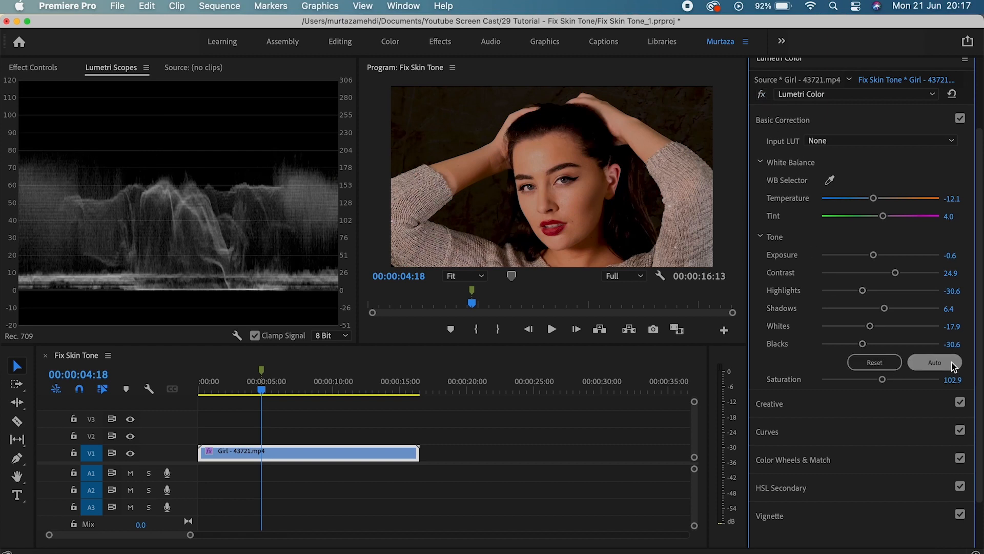
# Expand the RGB Curves and change the Lumetri Scopes to show only the Parade (RGB)
pyautogui.click(818, 432)
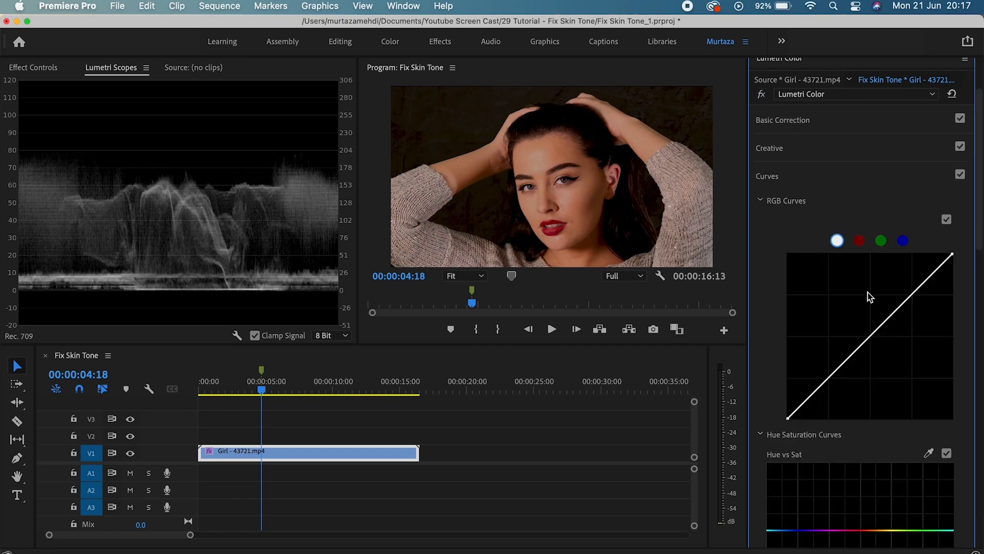
pyautogui.moveTo(981, 137); pyautogui.dragTo(972, 171)
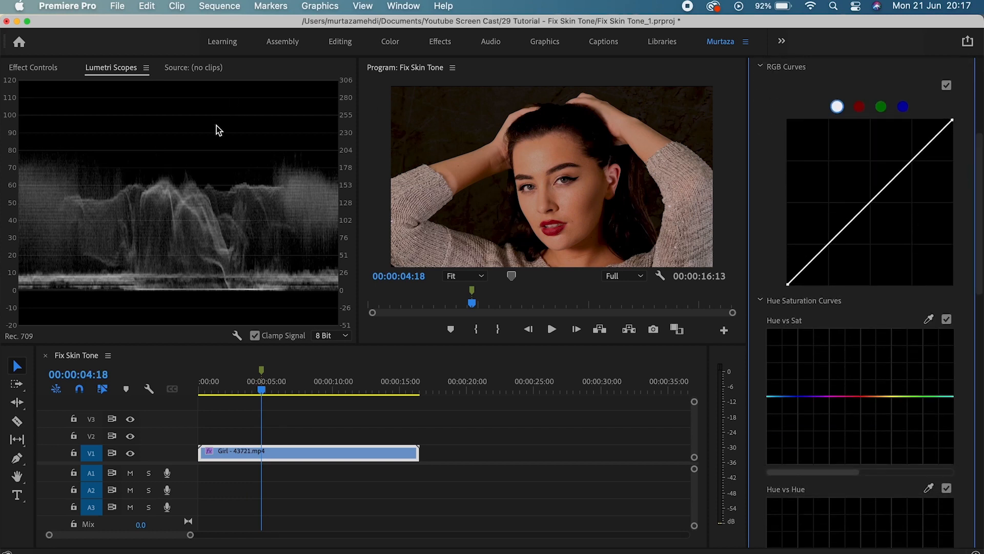
pyautogui.rightClick(180, 154)
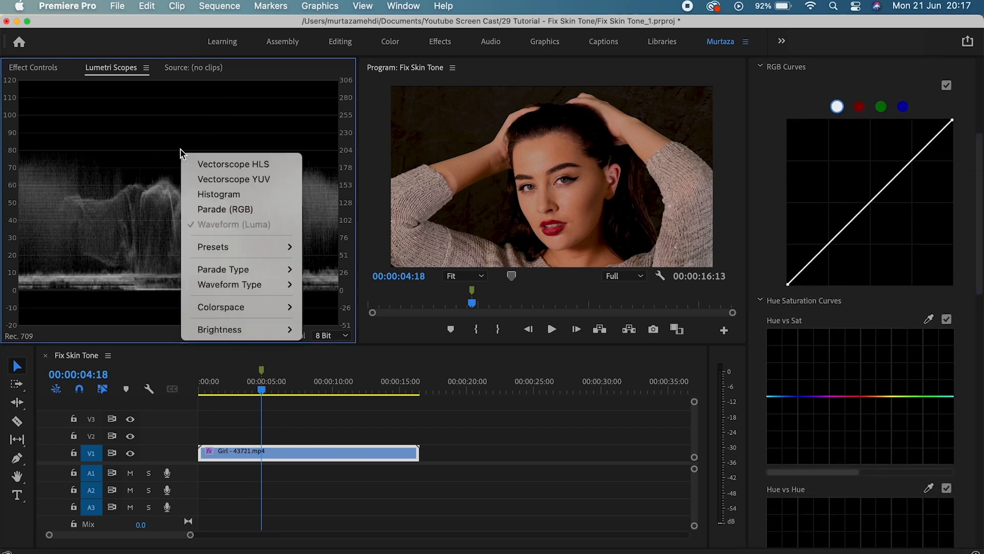
pyautogui.click(206, 209)
pyautogui.rightClick(245, 136)
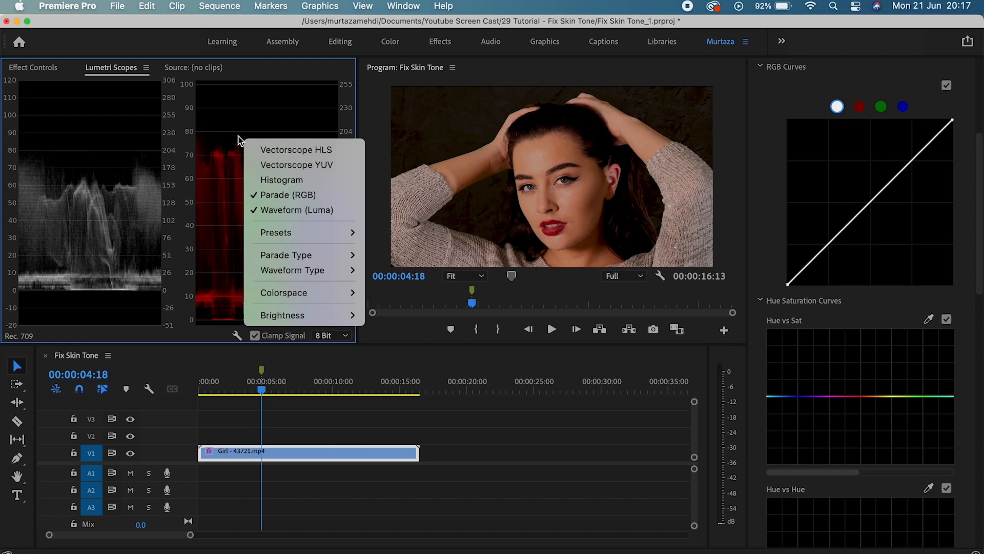
pyautogui.click(277, 210)
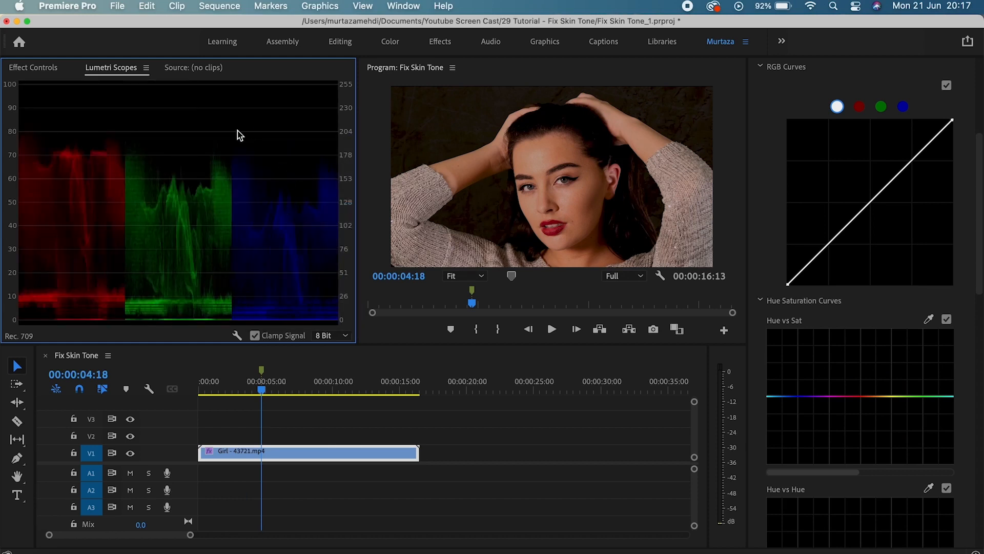
# Add three points to the master RGB curve and shape a slight S-curve by raising the highlights and lowering the shadows
pyautogui.click(913, 159)
pyautogui.click(874, 200)
pyautogui.click(829, 243)
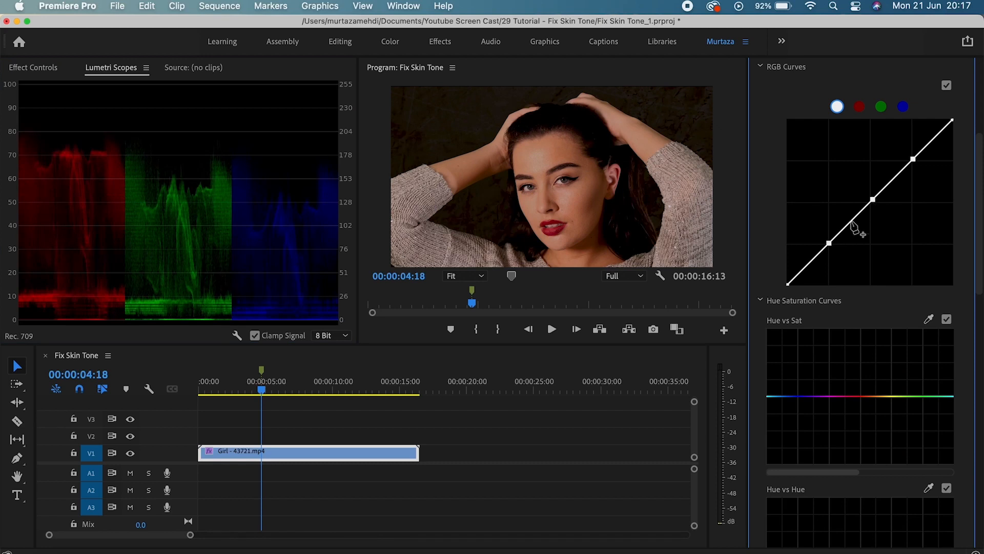
pyautogui.moveTo(913, 158); pyautogui.dragTo(911, 155)
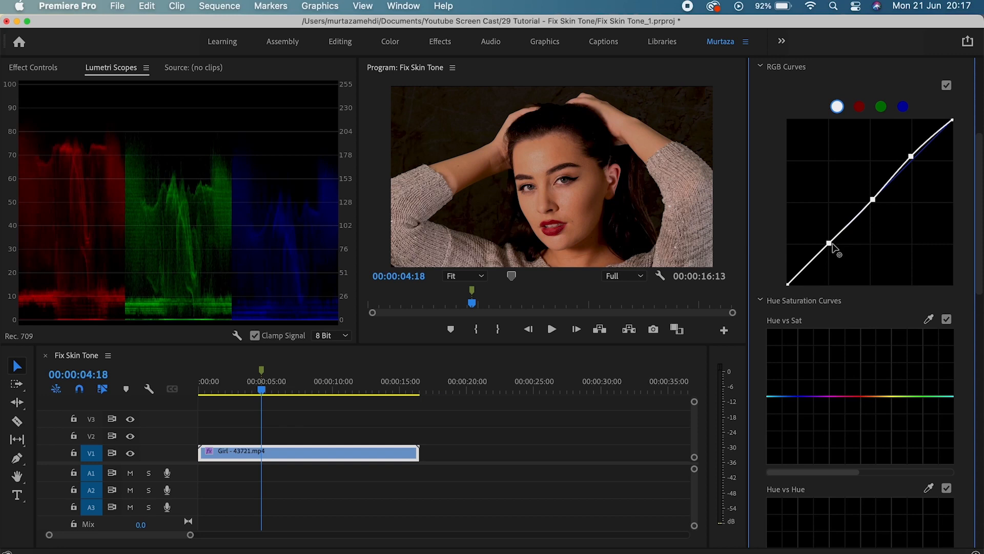
pyautogui.moveTo(832, 244); pyautogui.dragTo(833, 247)
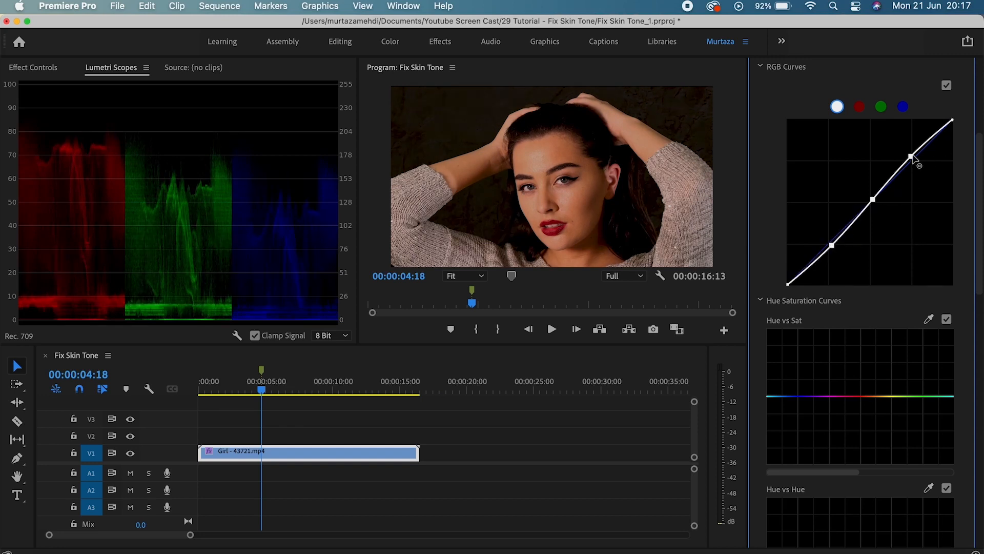
pyautogui.moveTo(912, 156); pyautogui.dragTo(910, 155)
# Lower the highlights slightly on the red curve and raise them slightly on the blue curve
pyautogui.click(860, 108)
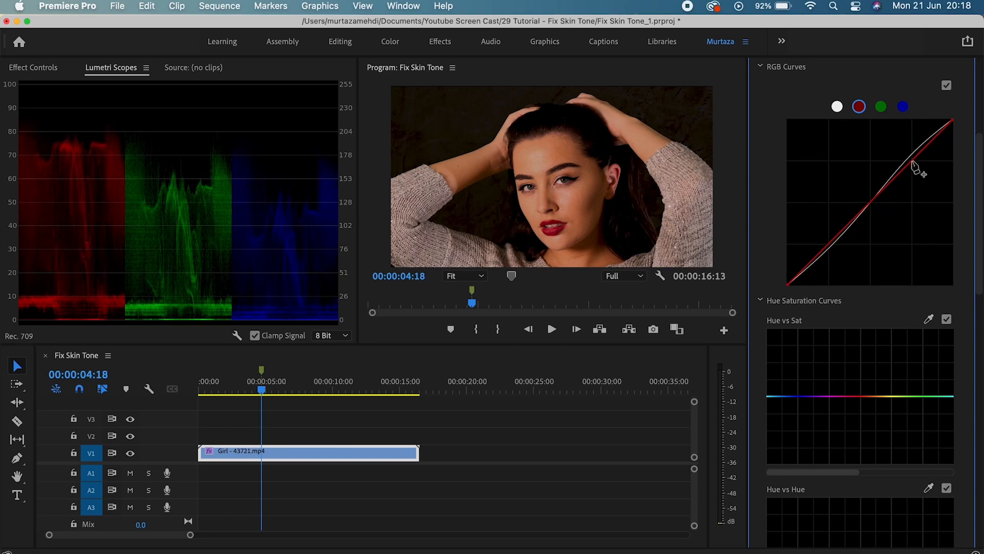
pyautogui.moveTo(912, 164); pyautogui.dragTo(914, 167)
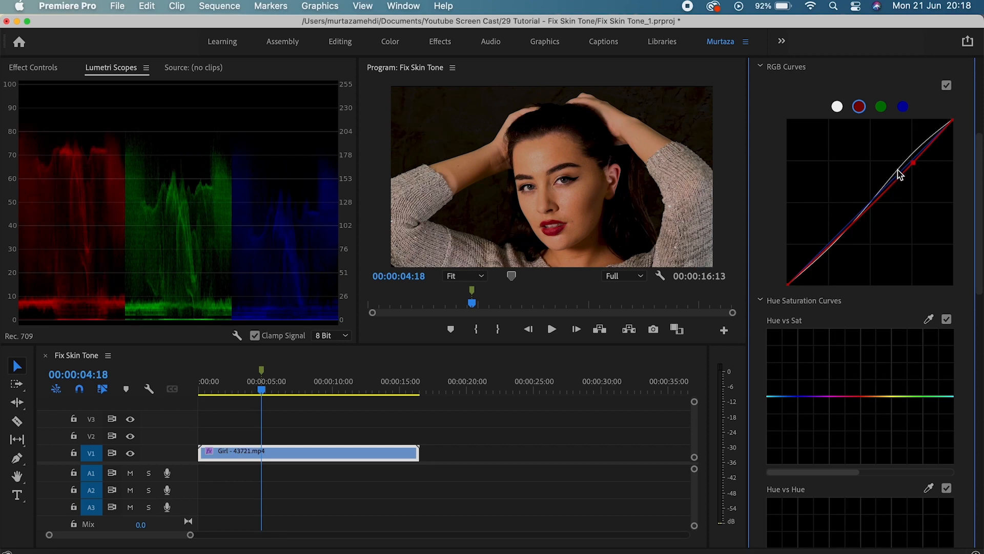
pyautogui.click(906, 108)
pyautogui.moveTo(916, 162); pyautogui.dragTo(914, 160)
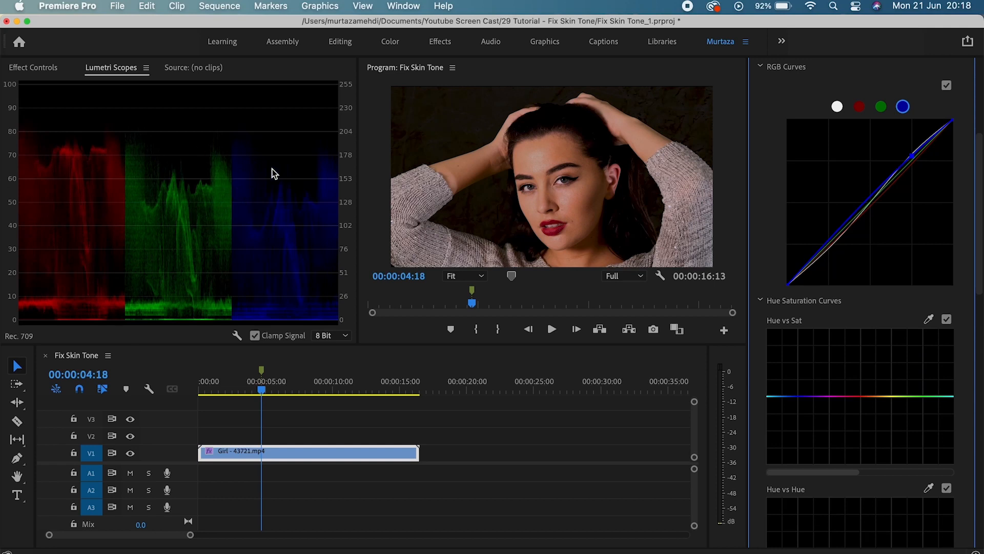
# Toggle the Lumetri effect off and on twice to compare the graded clip with the original
pyautogui.moveTo(978, 275); pyautogui.dragTo(979, 128)
pyautogui.click(761, 186)
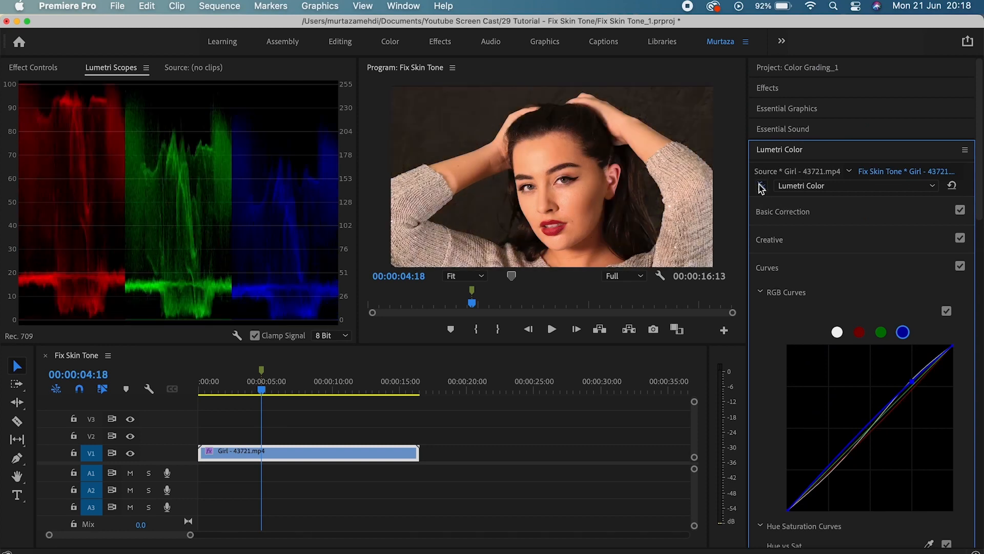
pyautogui.click(761, 185)
pyautogui.click(762, 186)
pyautogui.click(761, 186)
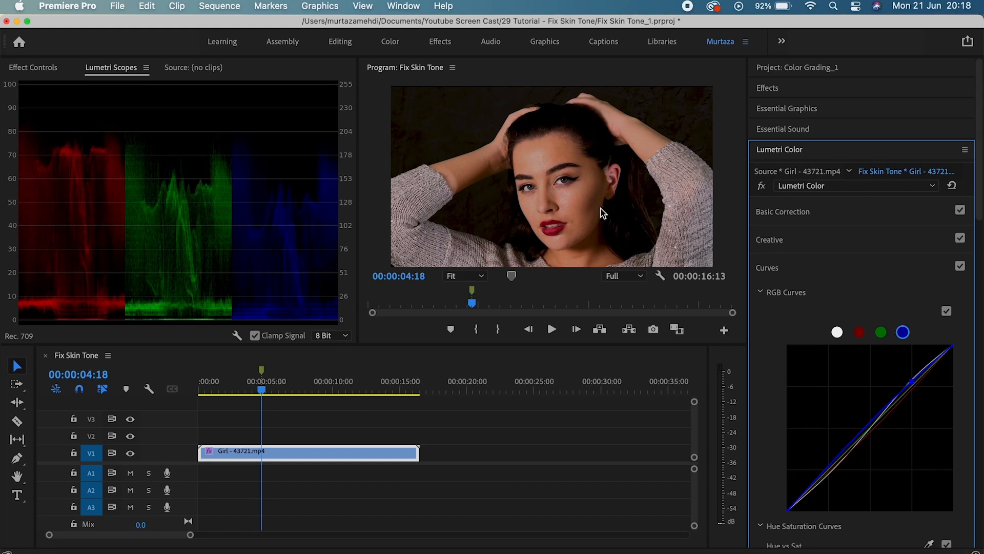
# Collapse Curves, expand HSL Secondary, and change the Lumetri Scopes to show only the Vectorscope YUV
pyautogui.click(817, 267)
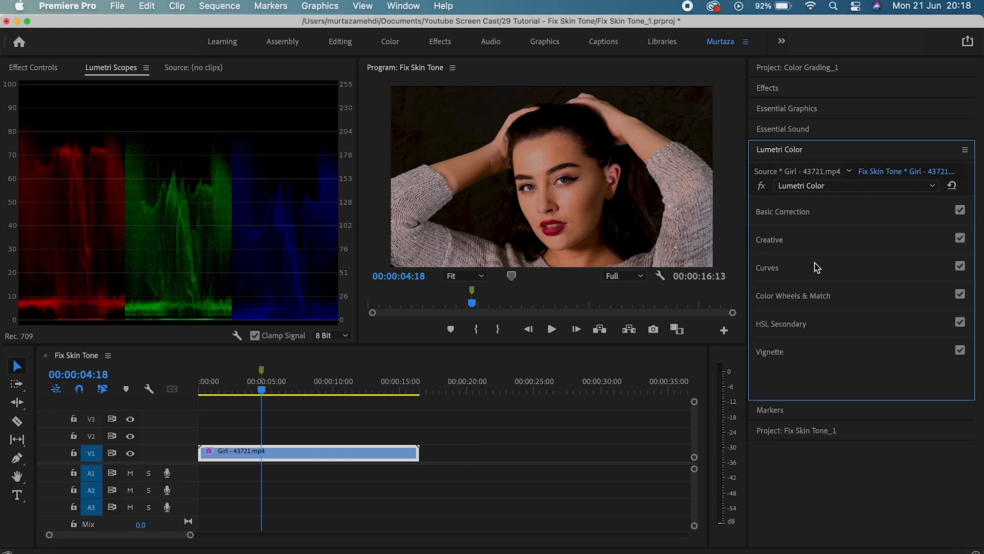
pyautogui.click(822, 316)
pyautogui.moveTo(980, 199); pyautogui.dragTo(981, 312)
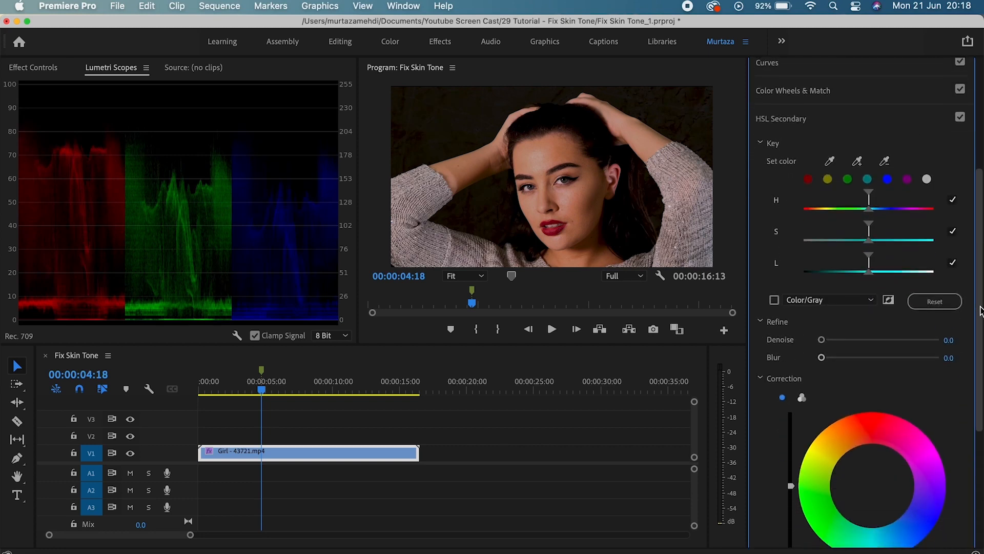
pyautogui.rightClick(231, 155)
pyautogui.click(256, 180)
pyautogui.rightClick(239, 155)
pyautogui.click(298, 210)
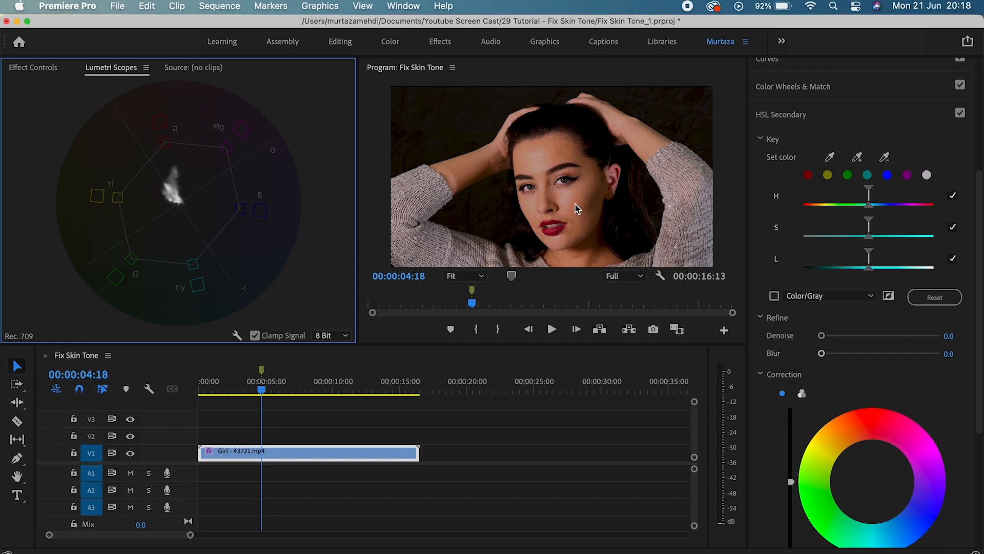
# Key the skin in HSL Secondary by sampling the forehead colour and adding the cheek tones to the selection
pyautogui.click(830, 159)
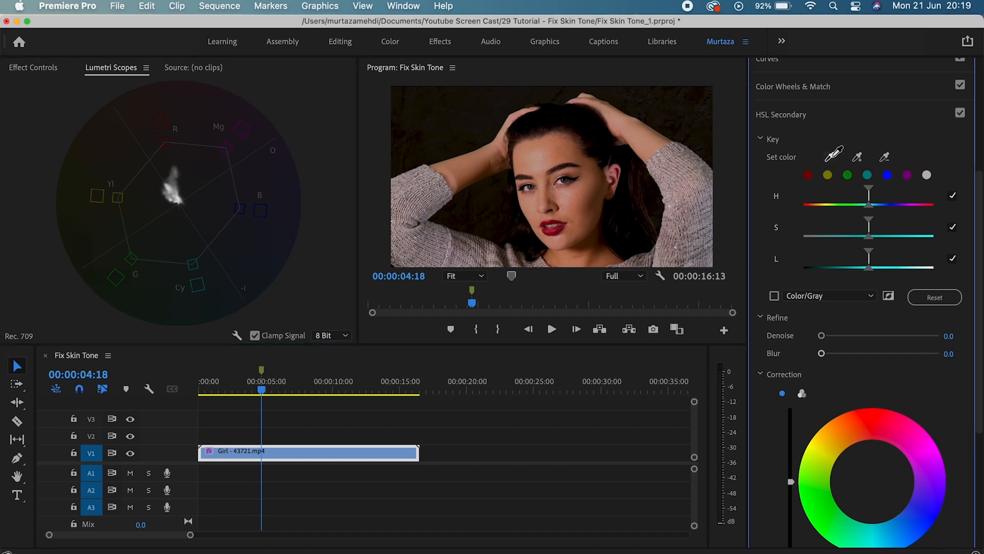
pyautogui.click(539, 152)
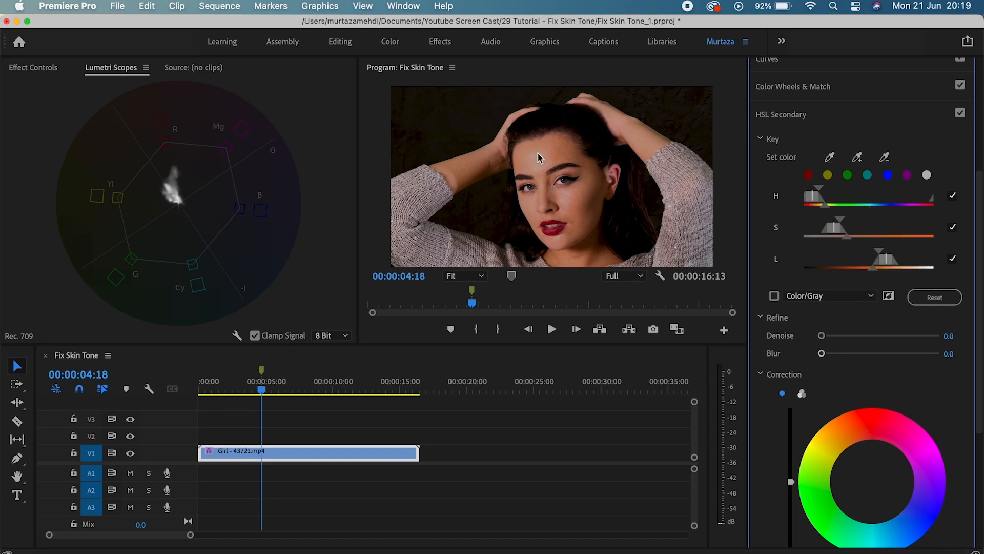
pyautogui.click(858, 157)
pyautogui.moveTo(601, 173); pyautogui.dragTo(590, 203)
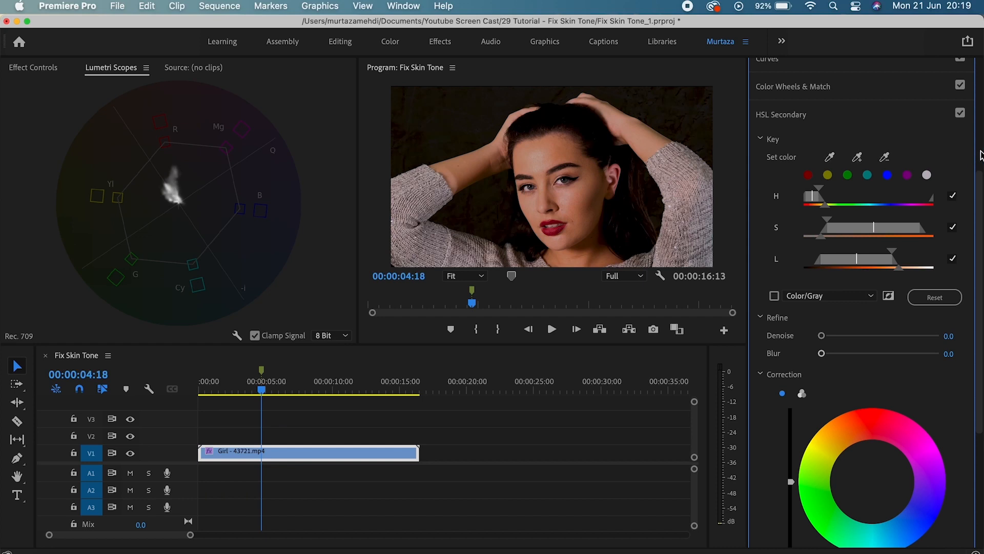
# Show and hide the Color/Gray mask twice to check which areas the skin key covers
pyautogui.scroll(-3, 979, 186)
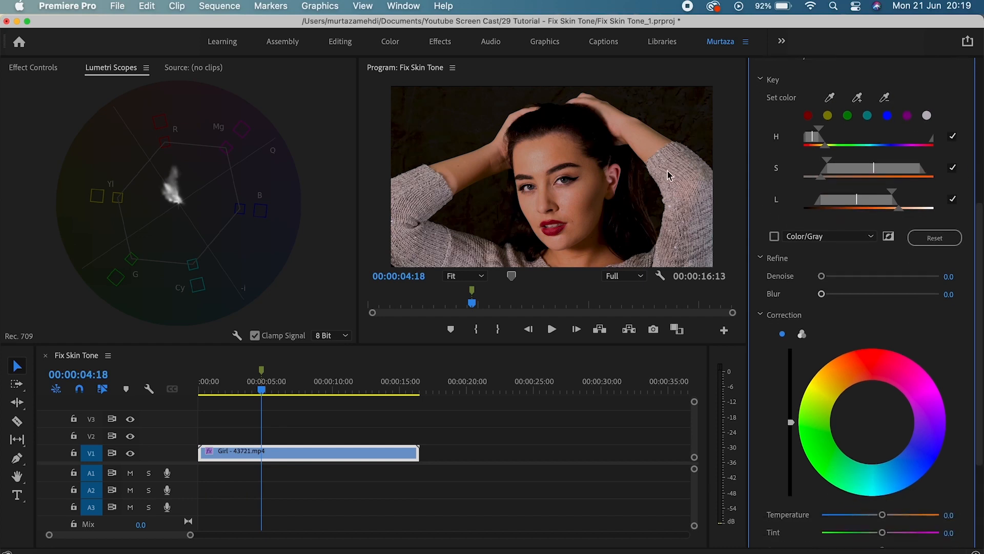
pyautogui.click(775, 237)
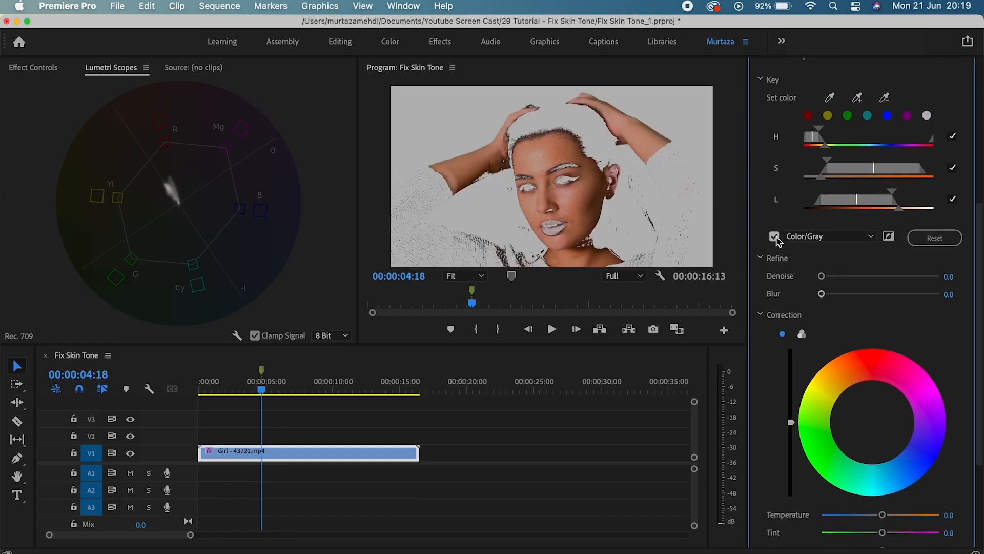
pyautogui.click(775, 237)
pyautogui.click(774, 237)
pyautogui.click(774, 237)
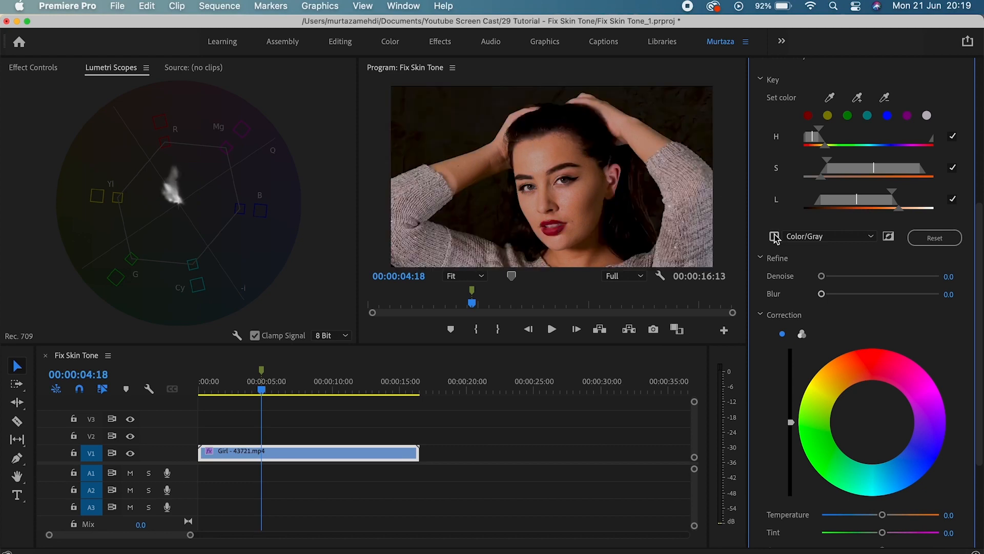
# With the Color/Gray mask shown, nudge the correction wheel slightly toward red, hide the mask, and raise the wheel's brightness slightly
pyautogui.click(775, 237)
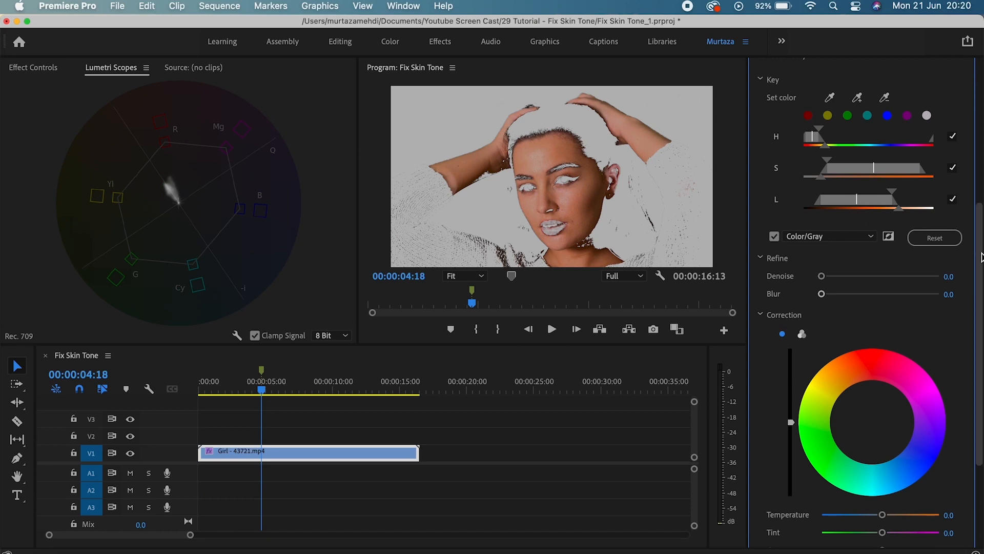
pyautogui.scroll(-5, 974, 257)
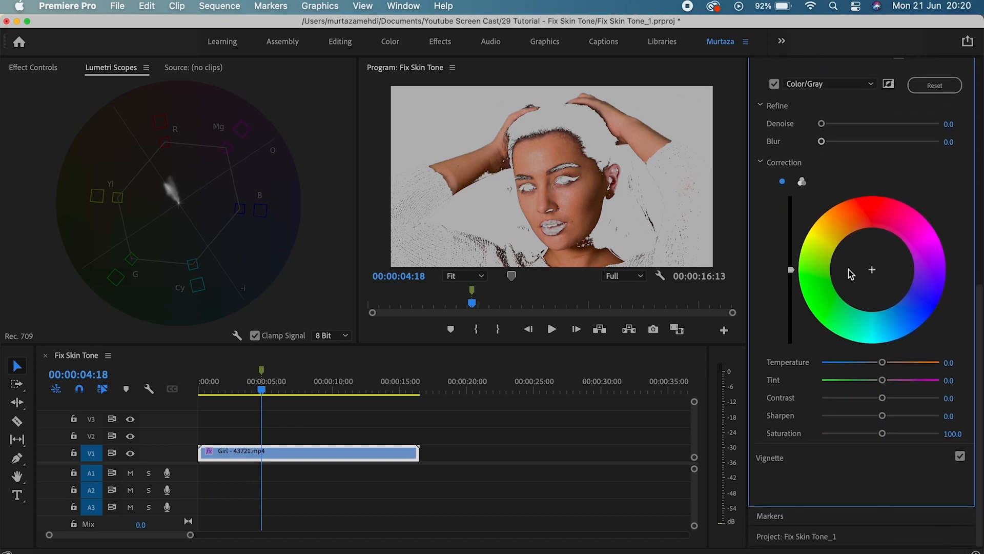
pyautogui.click(775, 85)
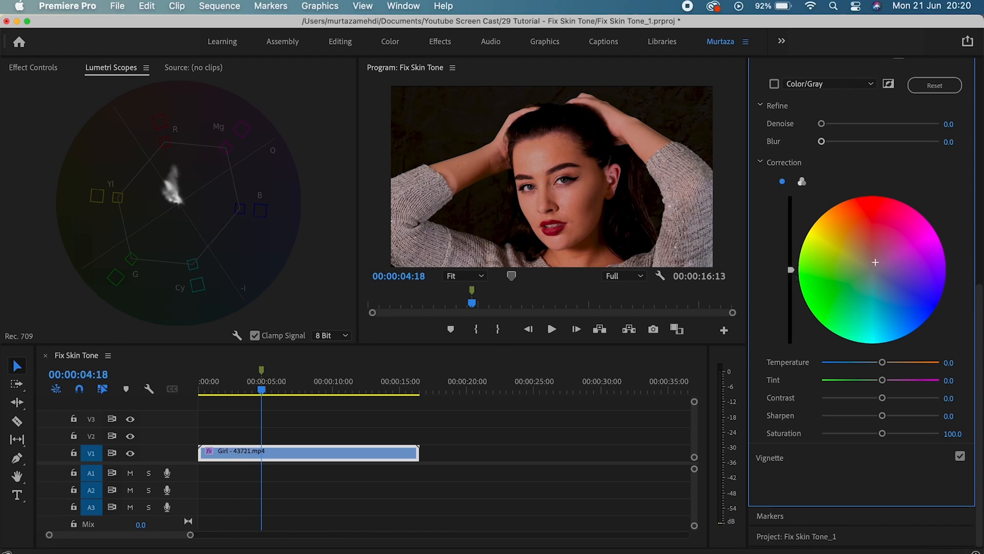
pyautogui.moveTo(791, 270); pyautogui.dragTo(791, 263)
# Refine the skin key with Denoise 45.1 and Blur 6.4, and switch the correction to the three-way colour wheels
pyautogui.scroll(3, 976, 342)
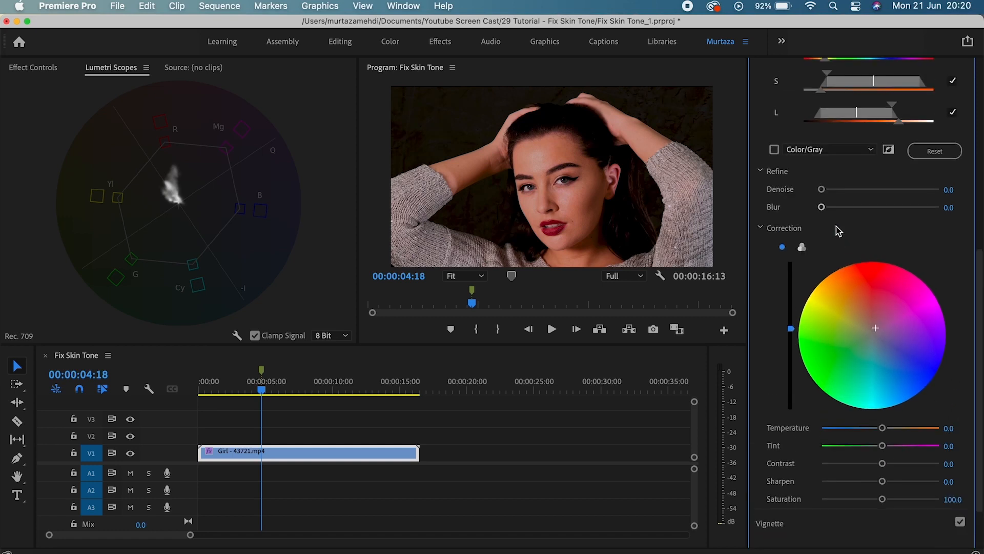
pyautogui.moveTo(821, 189); pyautogui.dragTo(875, 190)
pyautogui.moveTo(822, 207); pyautogui.dragTo(850, 208)
pyautogui.click(802, 248)
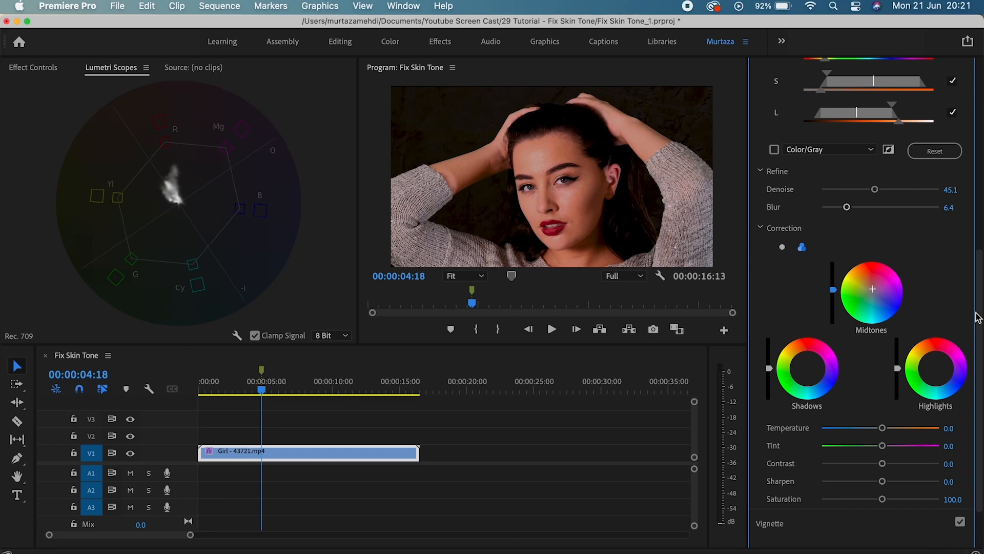
# Turn HSL Secondary off and on three times to compare the skin with and without the secondary correction
pyautogui.moveTo(980, 323); pyautogui.dragTo(981, 260)
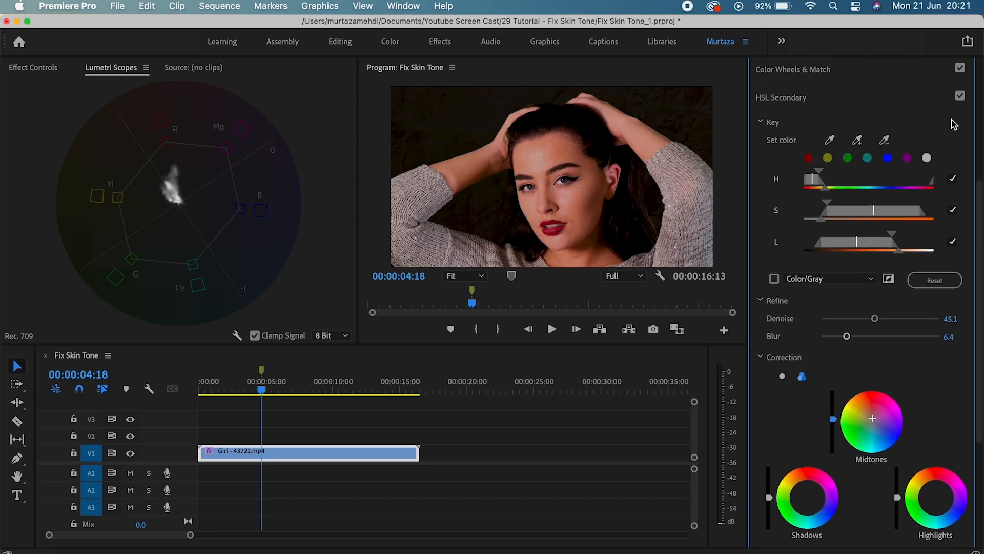
pyautogui.click(958, 101)
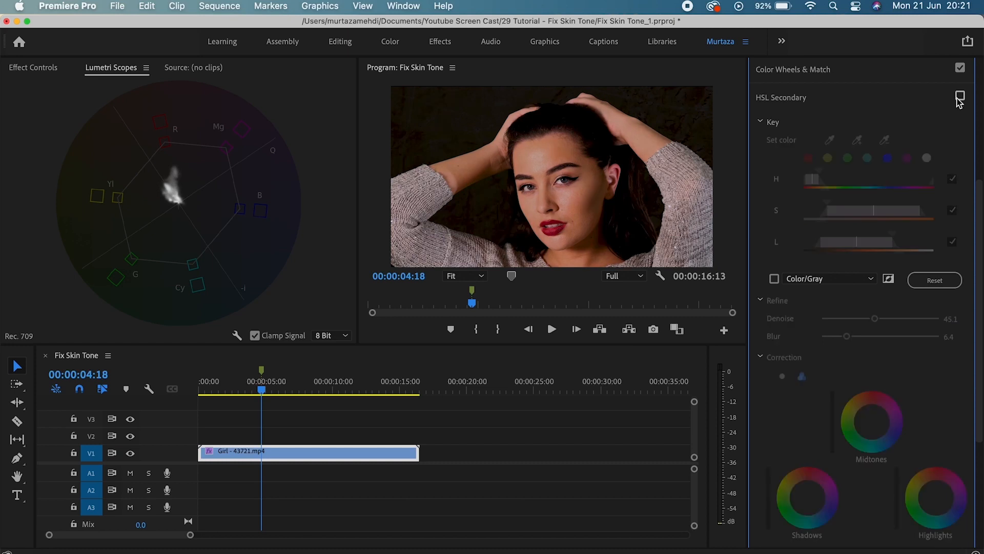
pyautogui.click(958, 100)
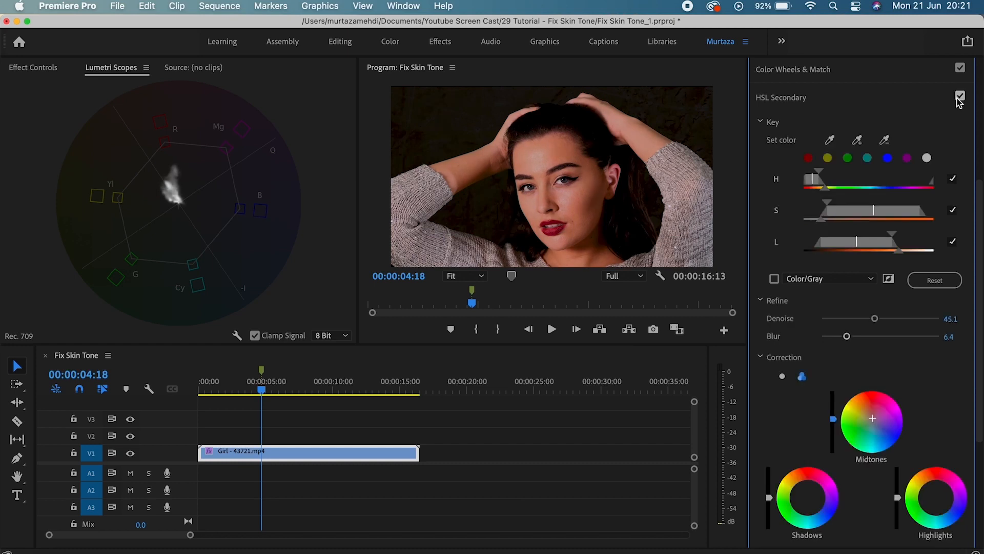
pyautogui.click(958, 101)
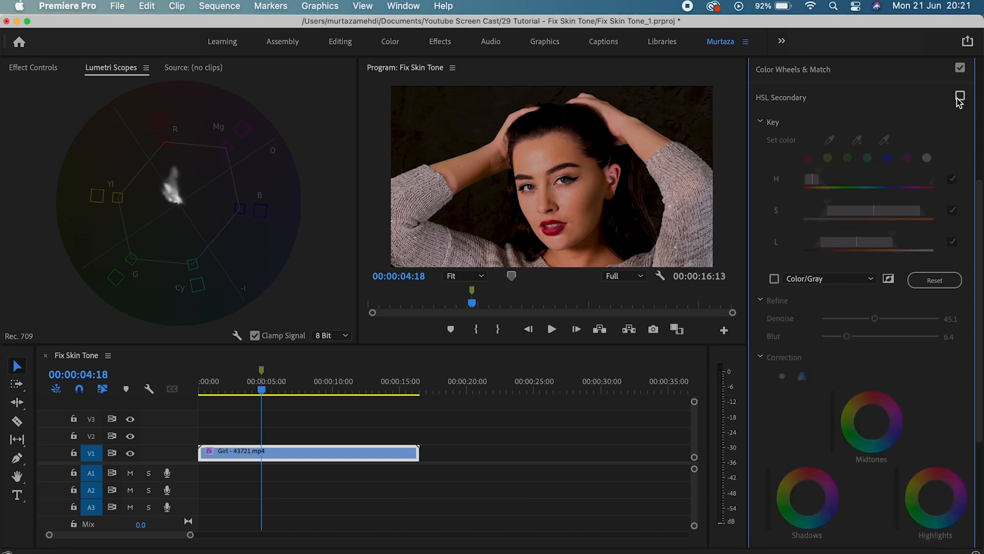
pyautogui.click(957, 101)
pyautogui.click(959, 101)
pyautogui.click(959, 101)
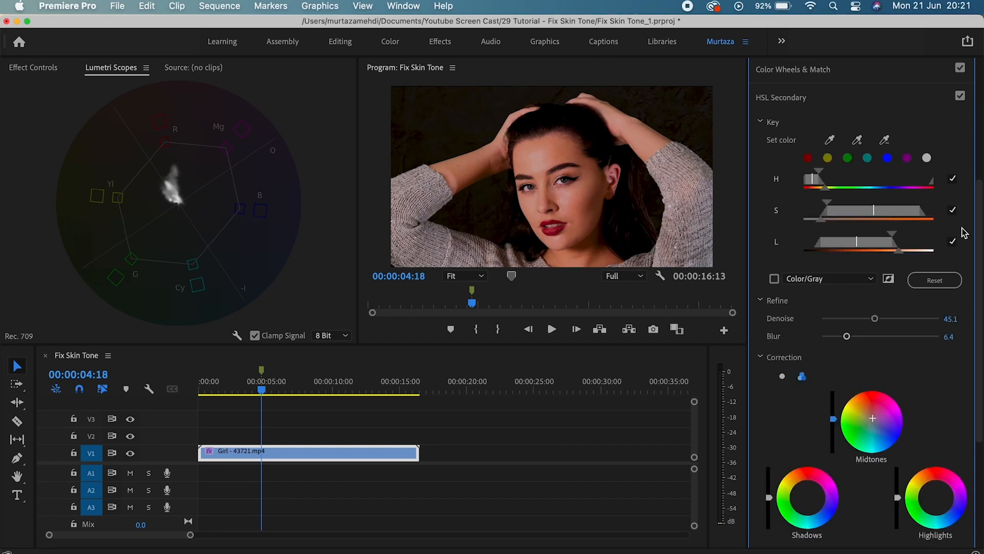
# Bypass and restore the whole Lumetri Color effect three times to compare the original portrait with the full grade
pyautogui.scroll(5, 926, 156)
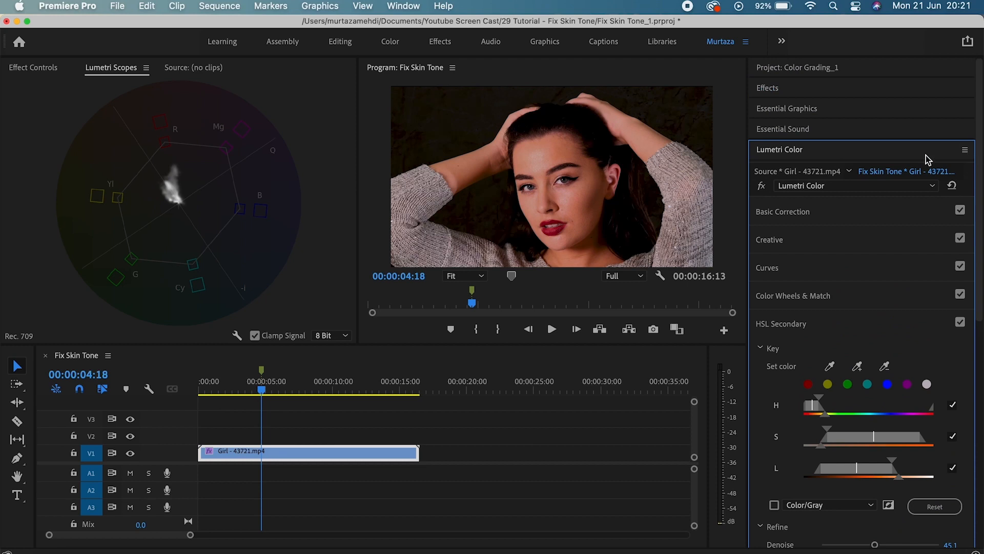
pyautogui.click(762, 185)
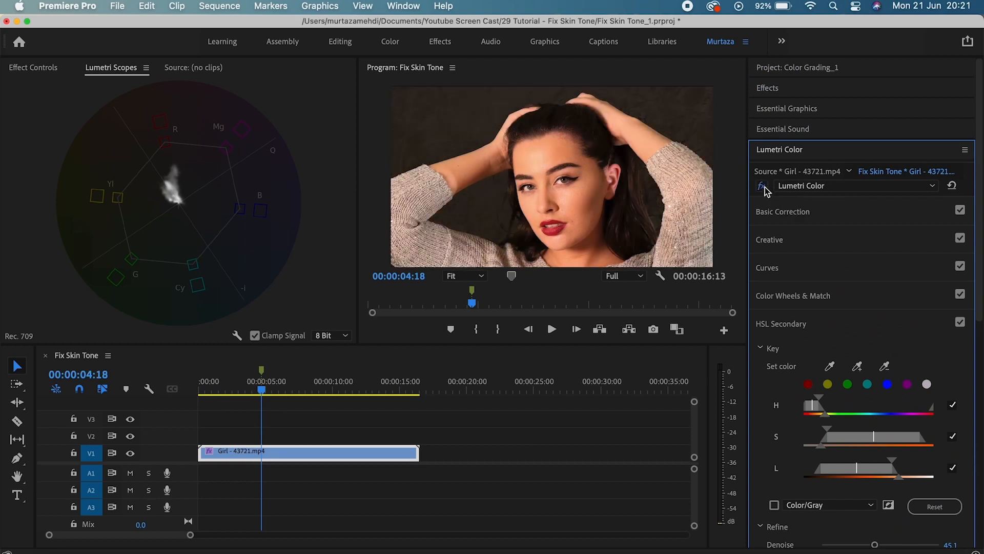
pyautogui.click(763, 186)
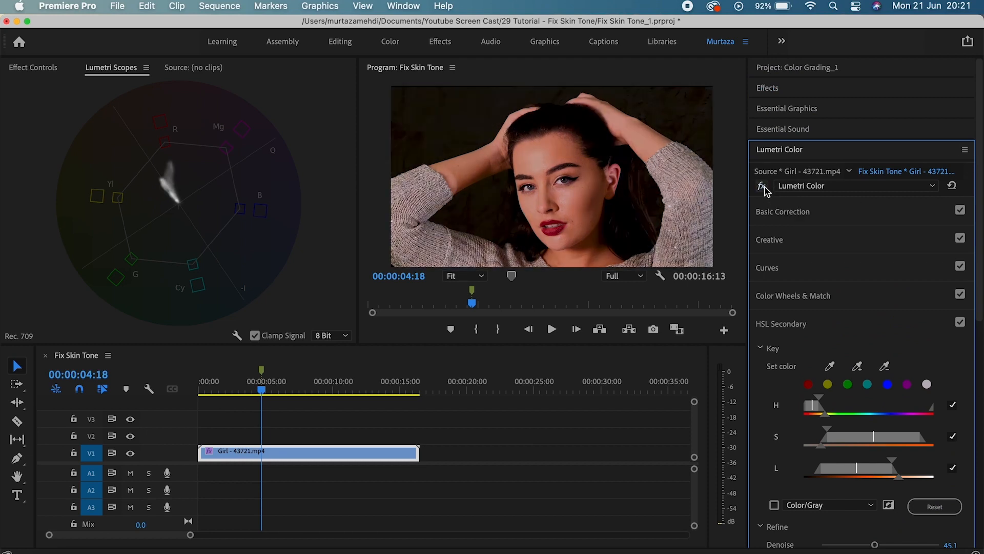
pyautogui.click(763, 186)
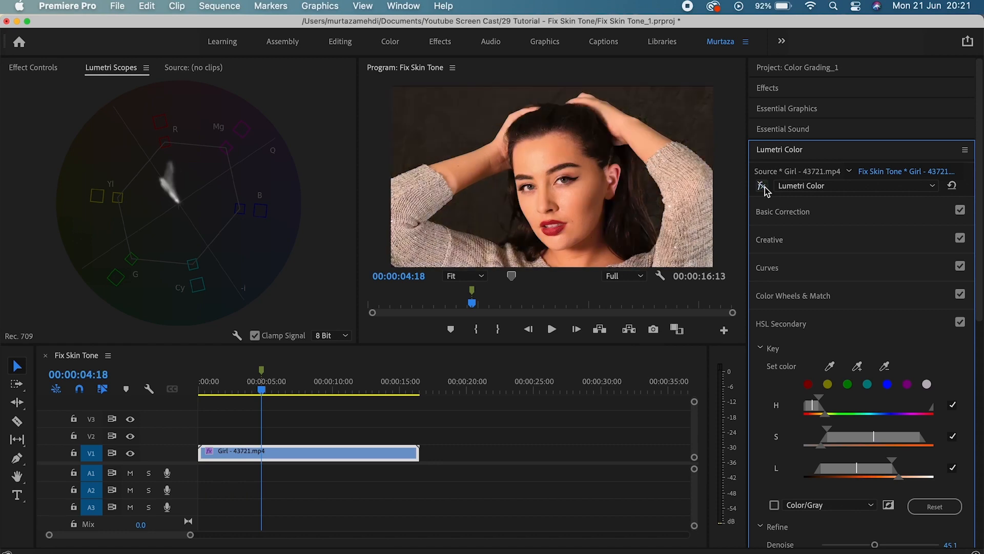
pyautogui.click(763, 186)
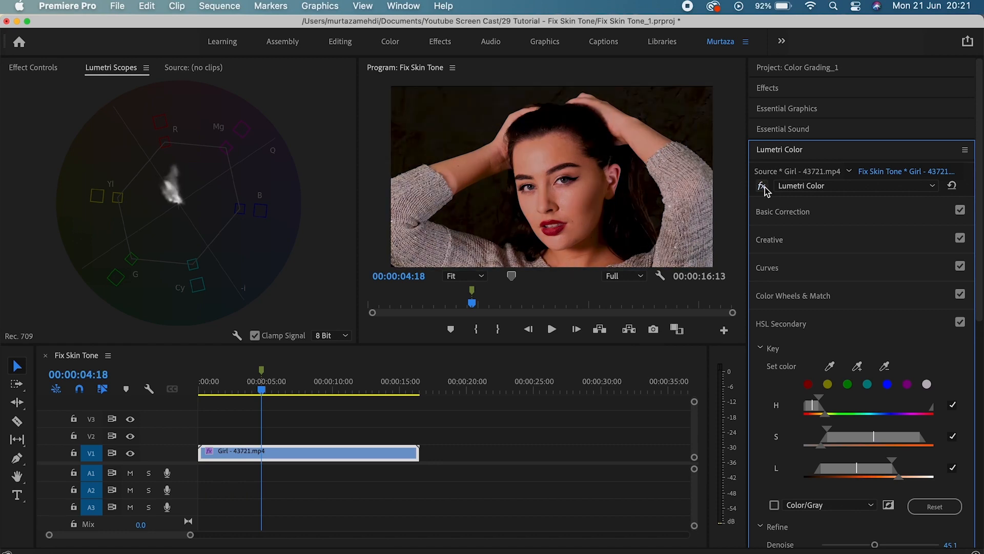
pyautogui.click(764, 186)
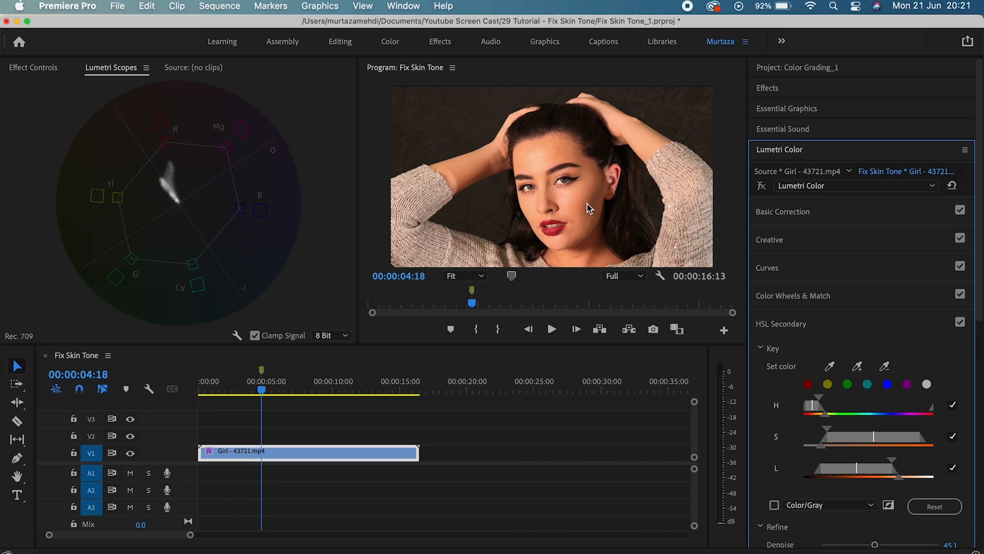
pyautogui.click(762, 185)
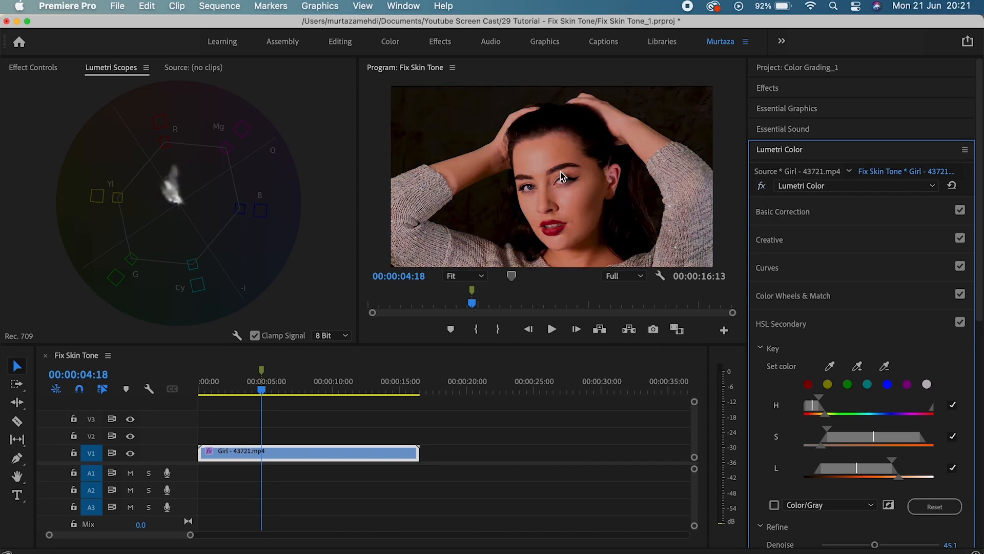
# Isolate the keyed skin with the Color/Gray mask to check it against the vectorscope's skin tone line, and hide the mask again
pyautogui.click(774, 506)
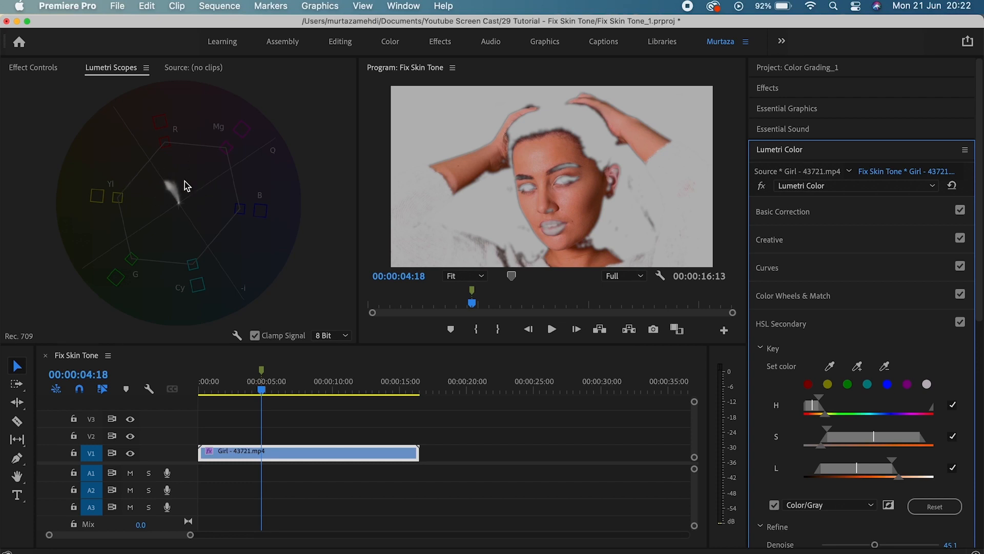
pyautogui.click(775, 505)
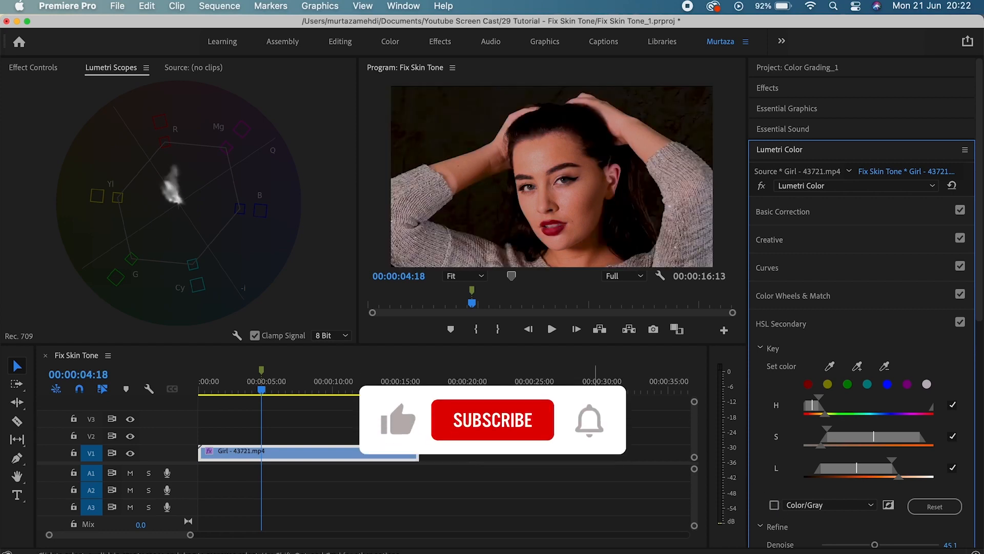